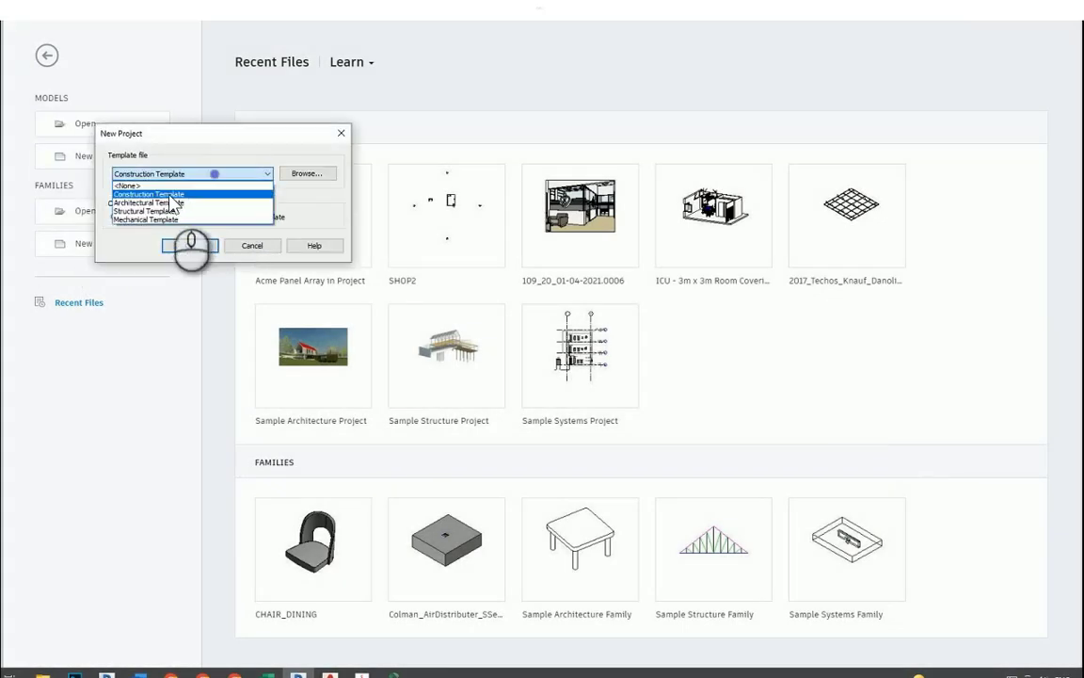
Create the new project from the selected template and set its length units to centimeters.
click(184, 245)
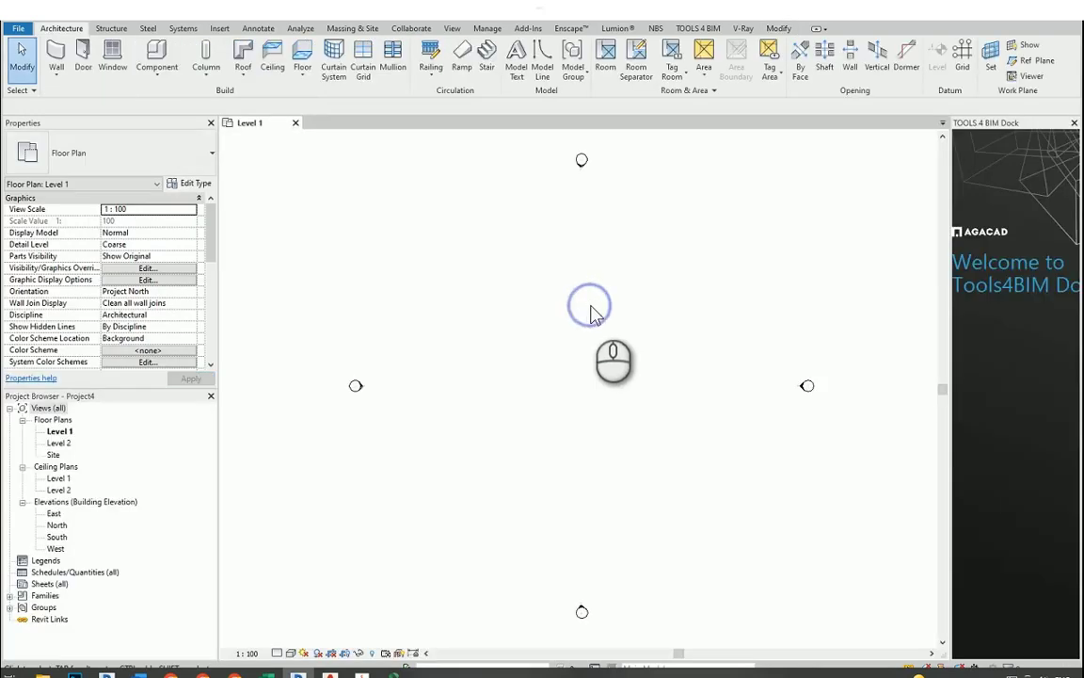
key(u)
key(n)
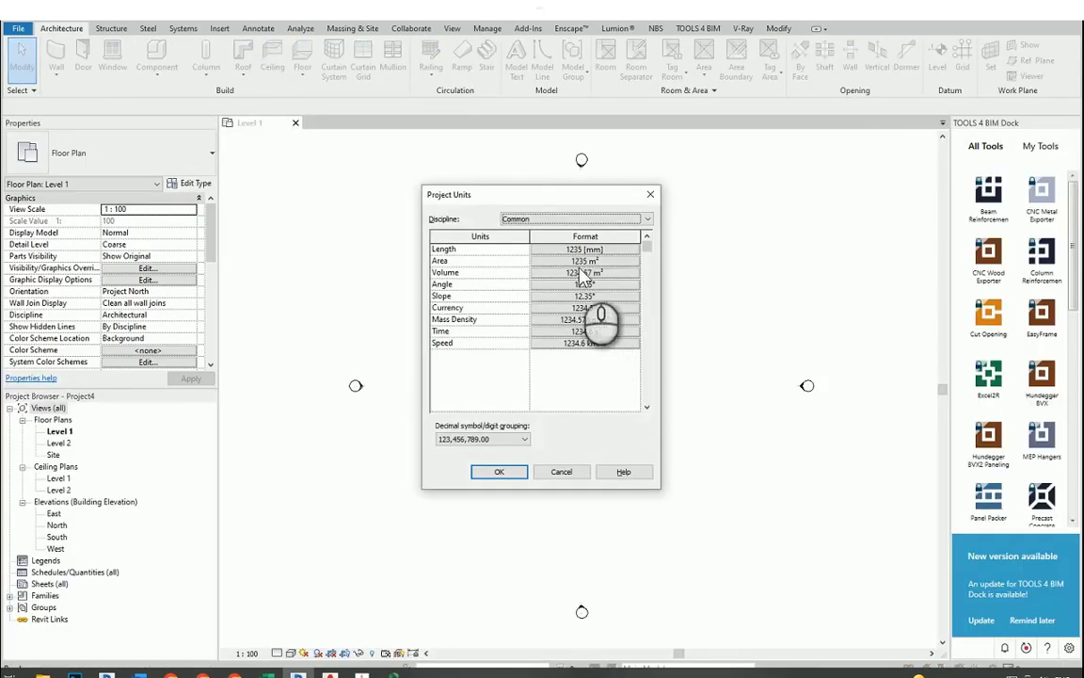
click(584, 251)
click(576, 272)
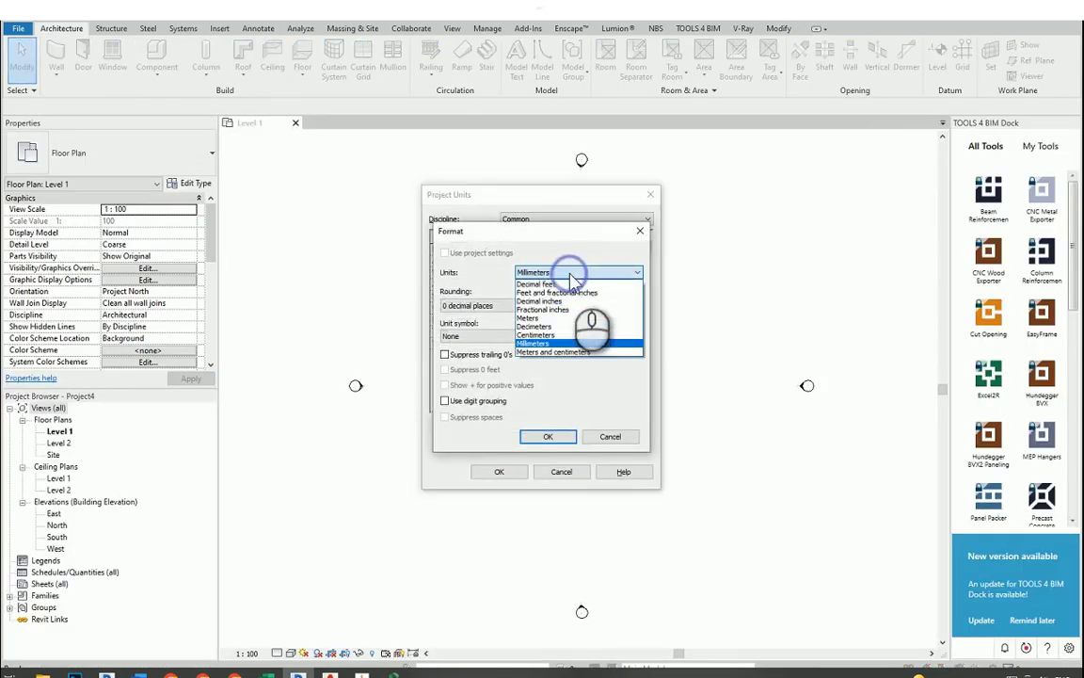
click(561, 335)
click(547, 436)
click(502, 473)
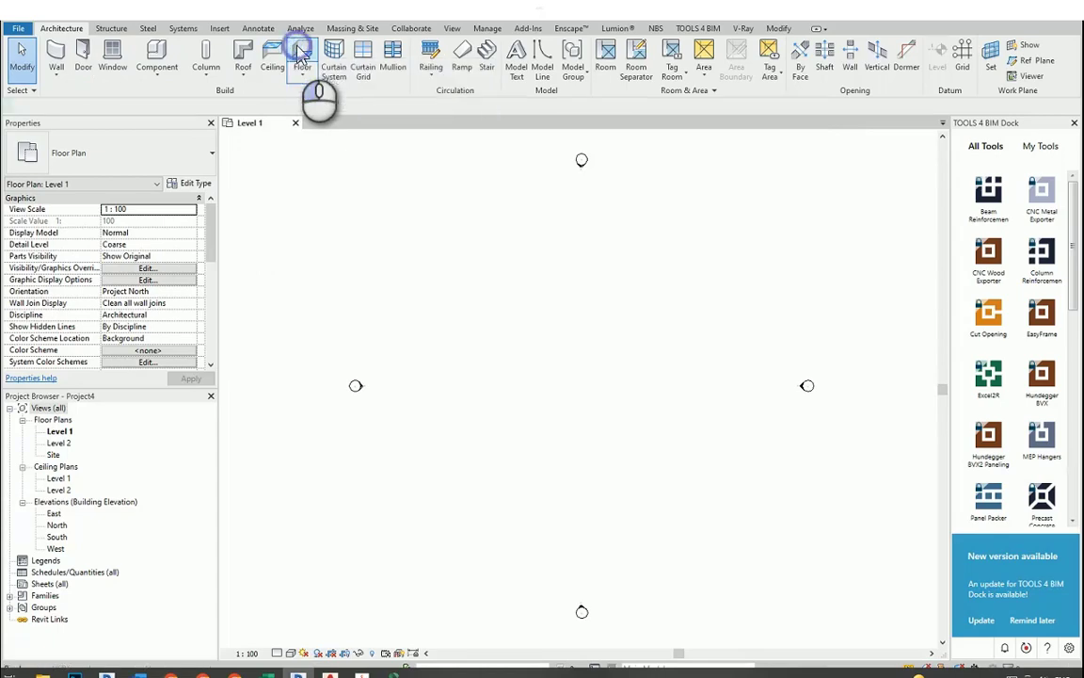
Start a floor on Level 1 and sketch a rectangular boundary about 3200 by 400 cm between the elevation markers.
click(300, 52)
click(637, 47)
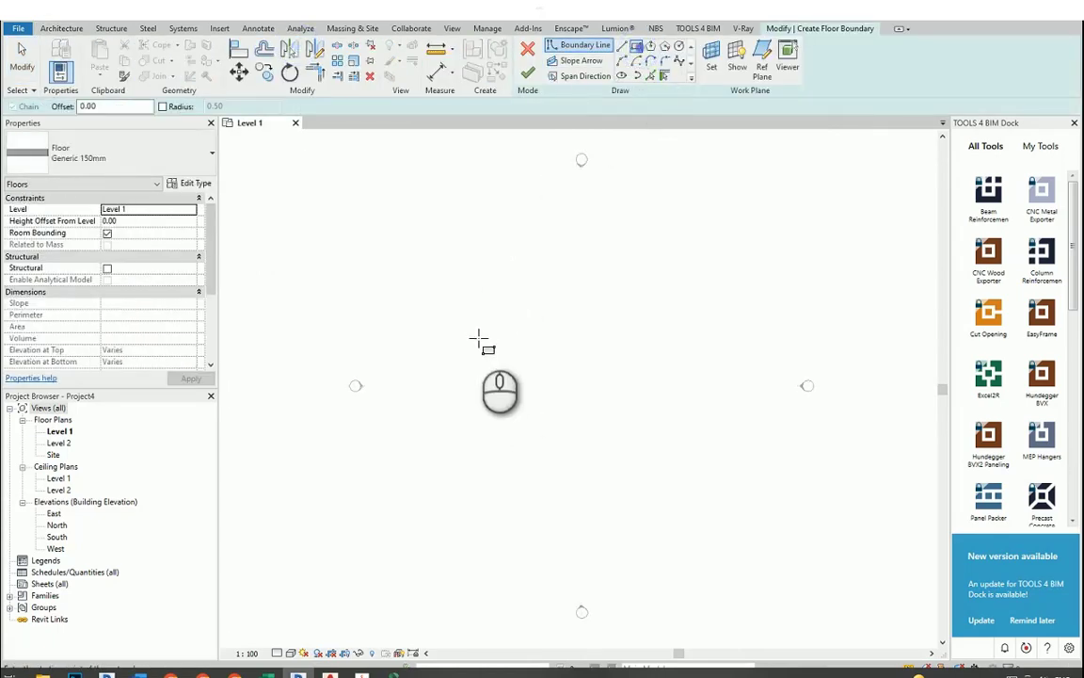
click(458, 328)
click(740, 364)
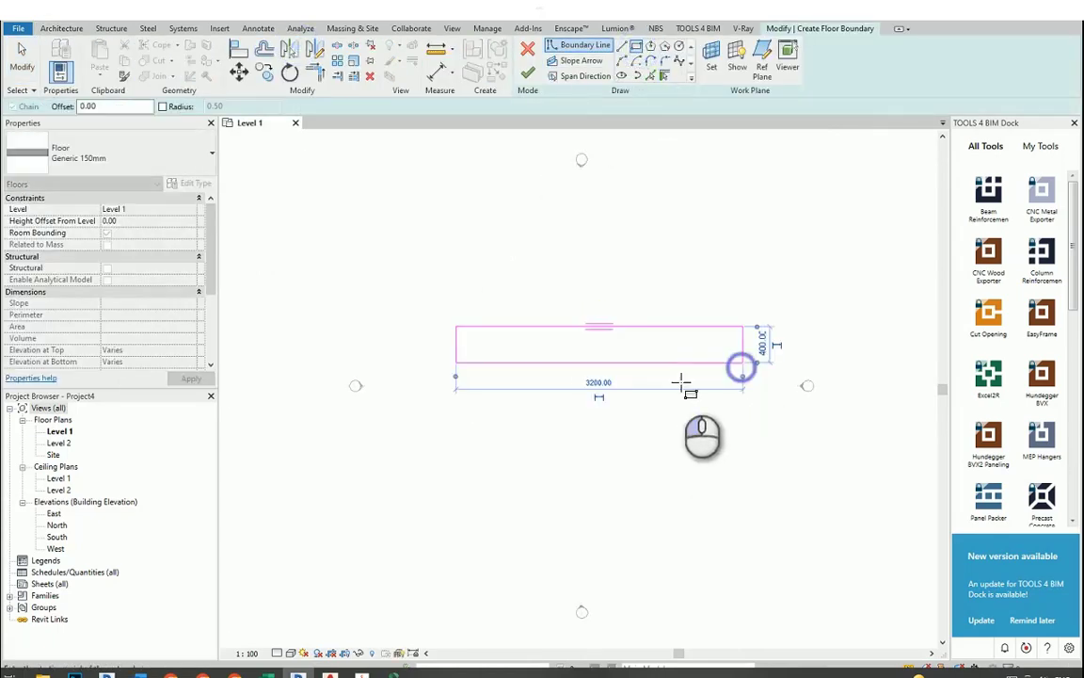
scroll(635, 386, up, 3)
key(Escape)
Set the floor boundary's short side to 200 cm and finish the floor with the Generic 150mm type.
click(488, 346)
click(284, 331)
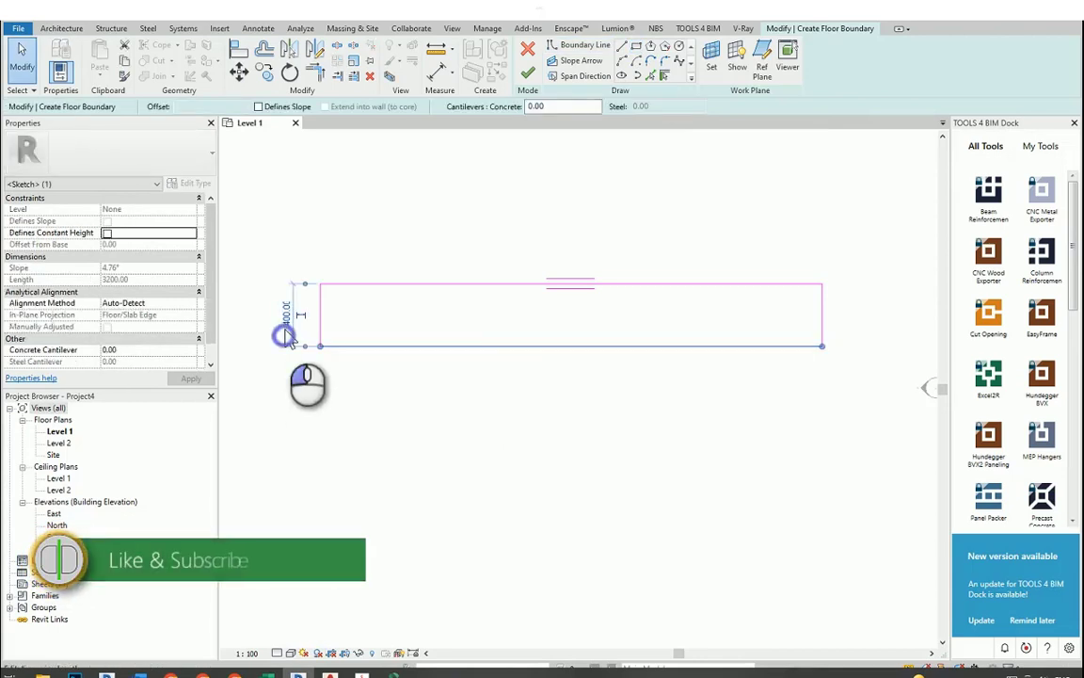
text(200)
click(387, 438)
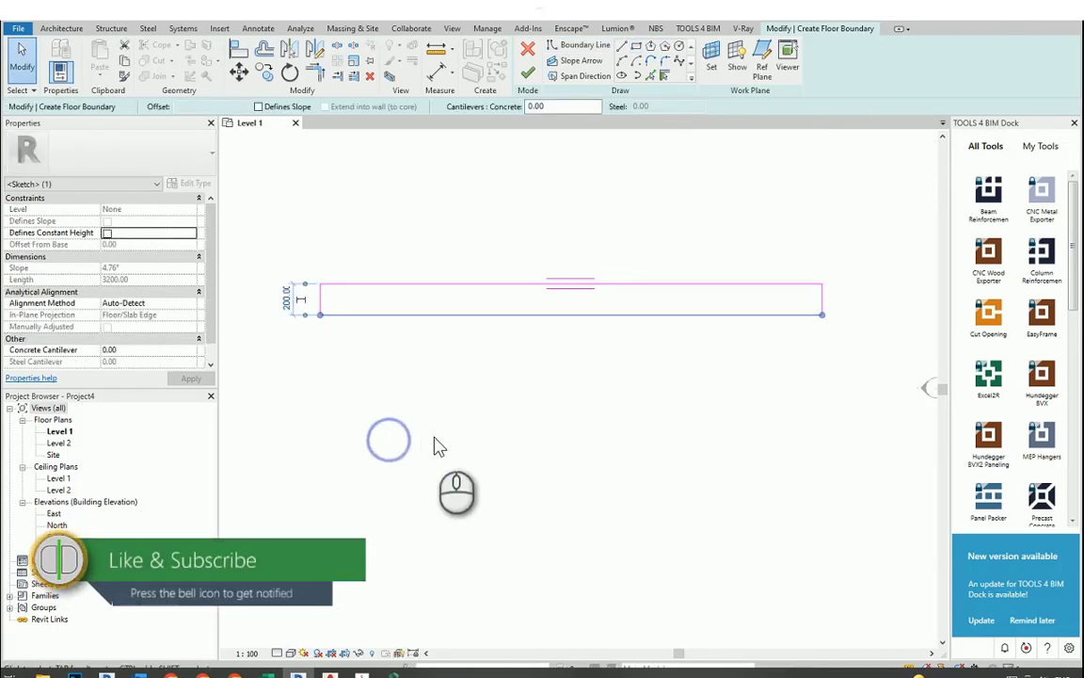
scroll(577, 292, down, 2)
scroll(546, 188, up, 1)
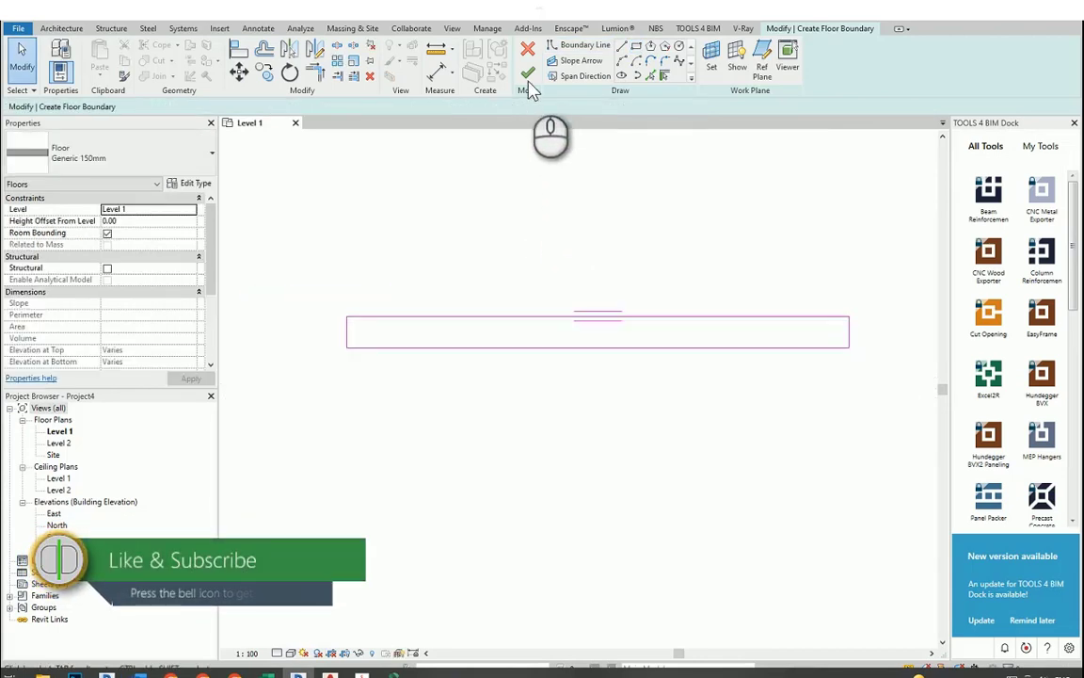
click(118, 154)
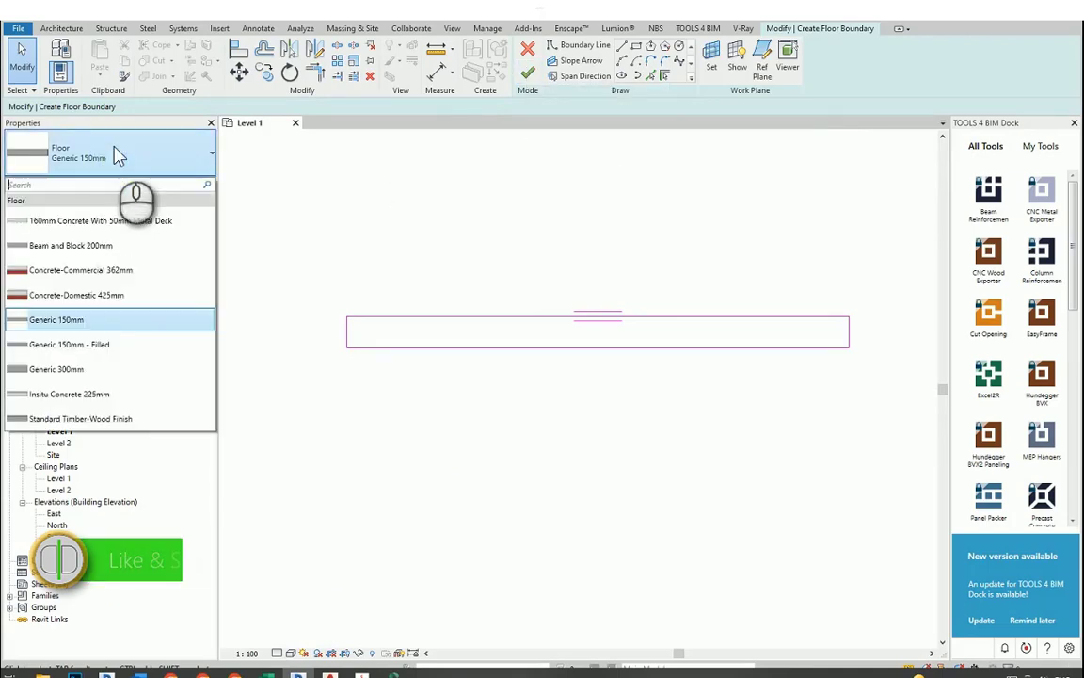
click(115, 155)
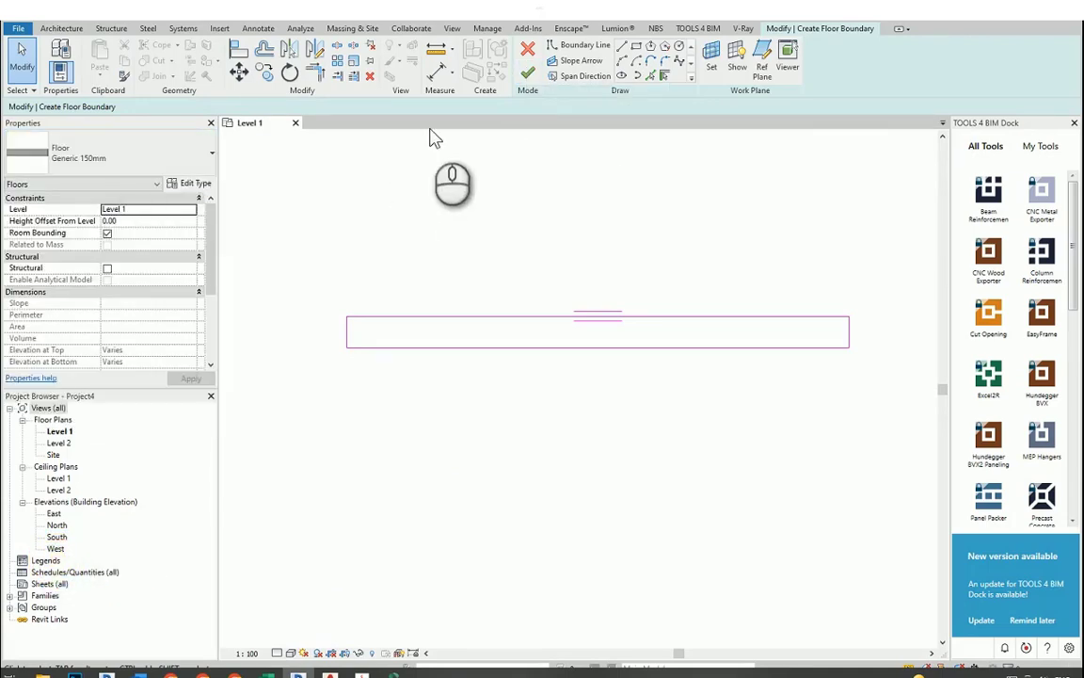
click(526, 74)
click(576, 516)
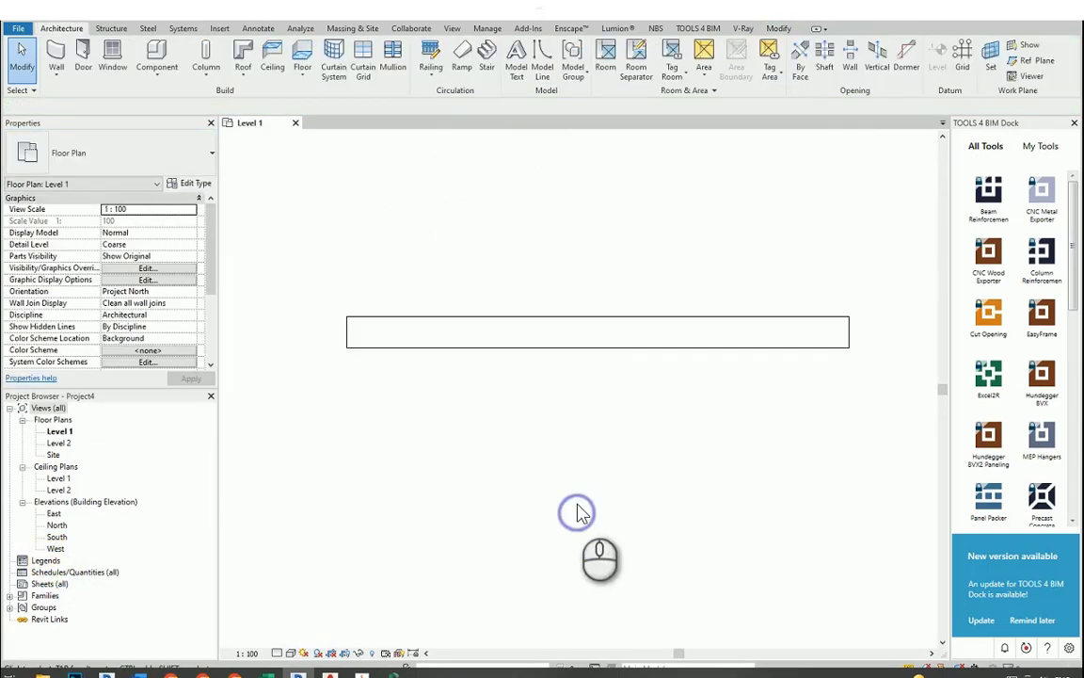
Draw a vertical reference plane near the middle of the floor, from its upper edge down past the lower edge.
click(538, 320)
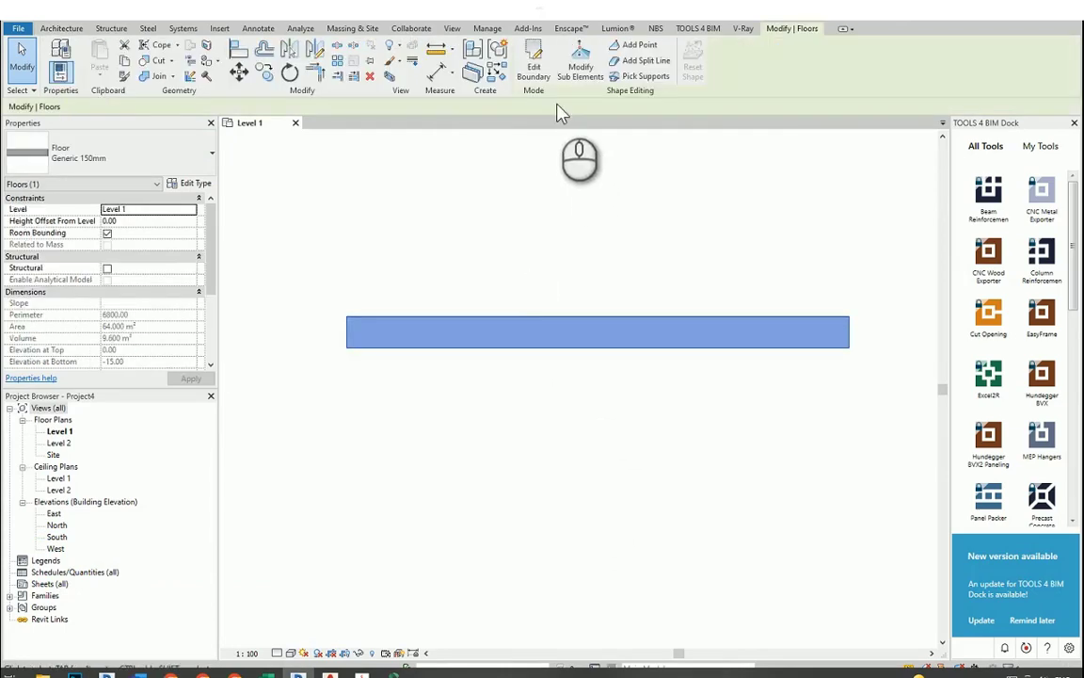
click(16, 30)
click(607, 85)
click(71, 28)
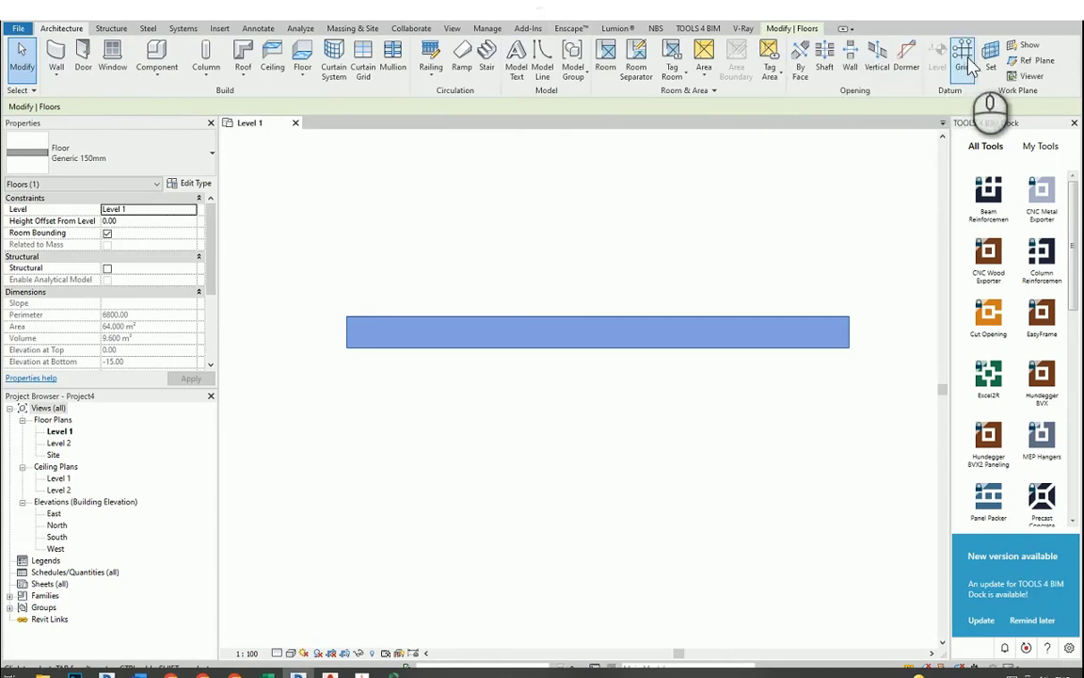
click(1036, 60)
scroll(593, 311, up, 2)
click(626, 308)
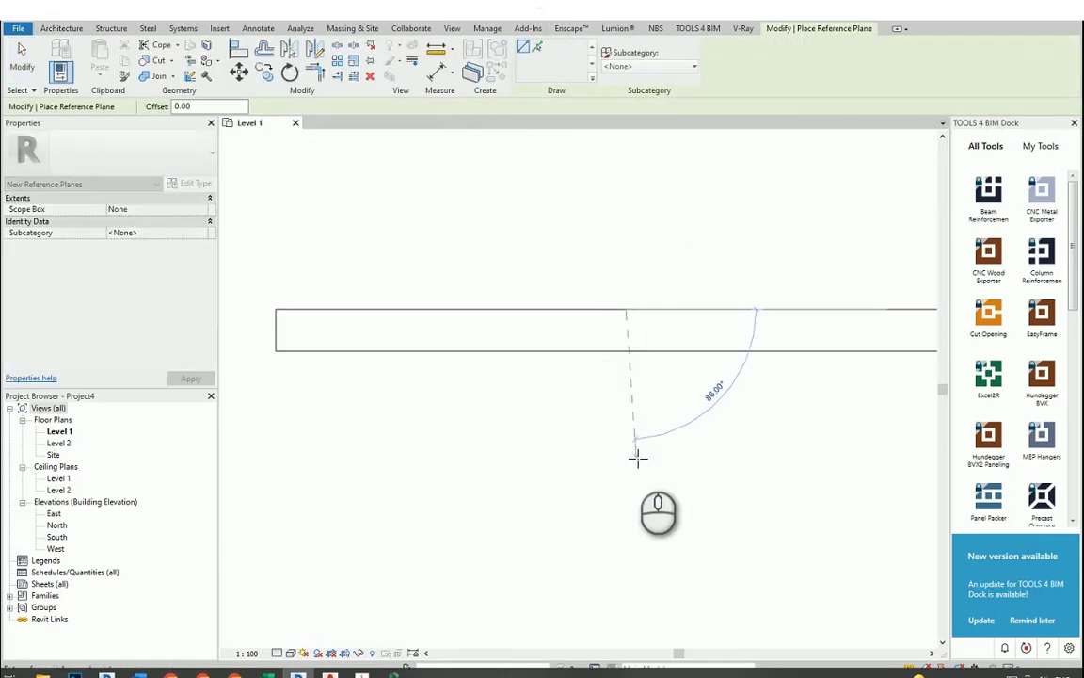
click(626, 513)
Add reference planes at 100 cm offsets: two on each side of the vertical plane and one lengthwise through the floor's middle.
click(532, 51)
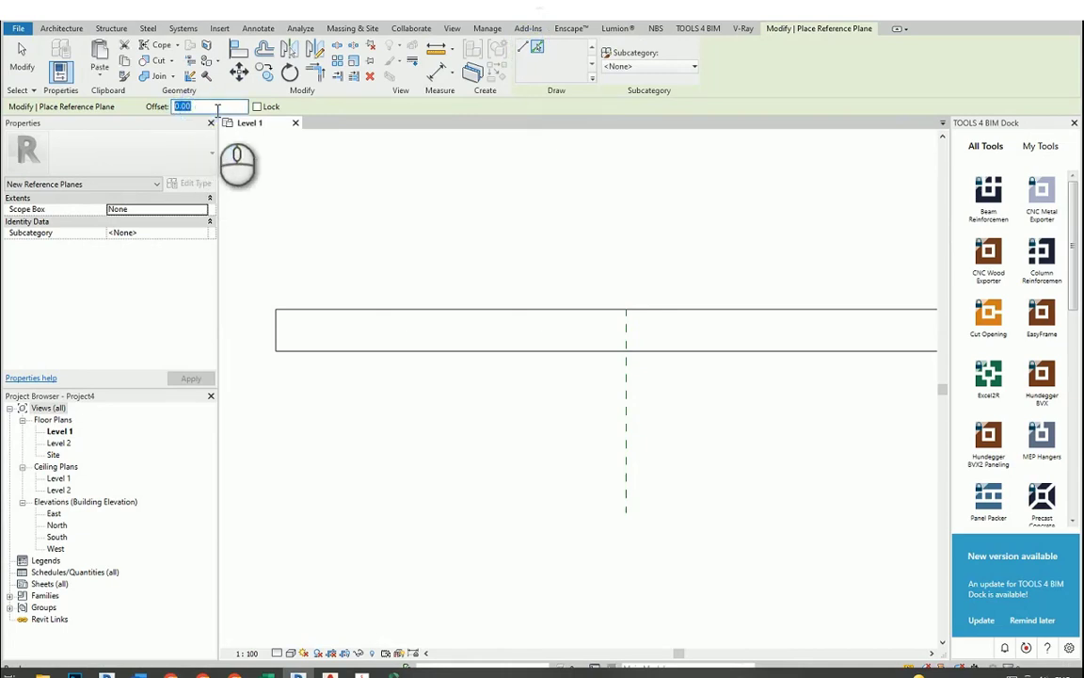
key(Return)
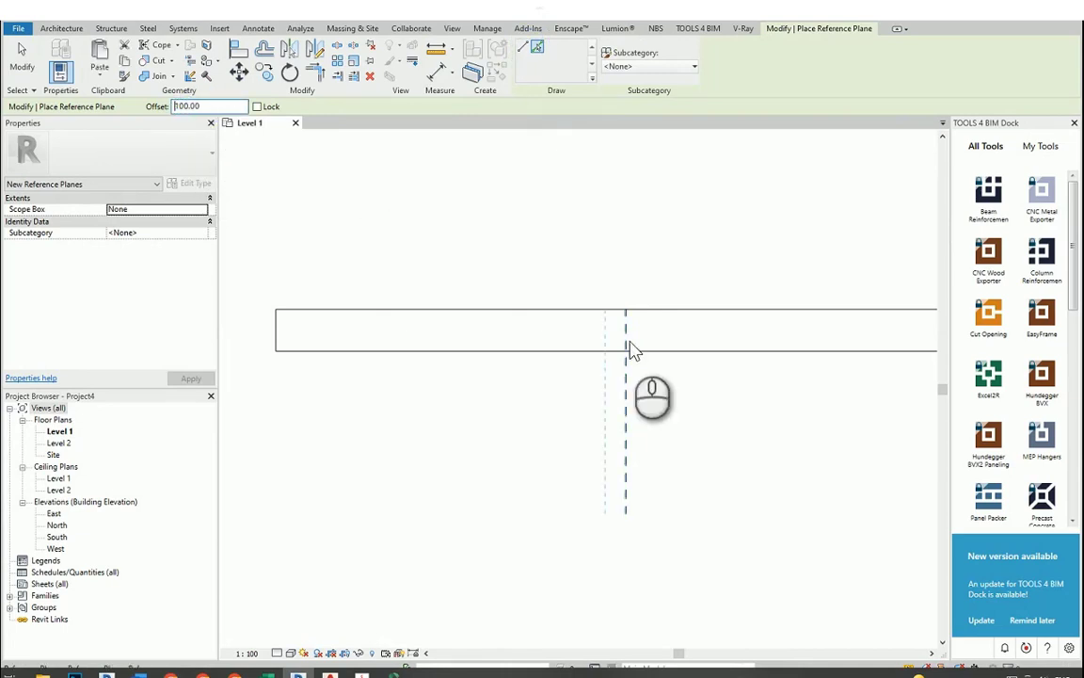
click(626, 337)
scroll(633, 344, up, 2)
click(616, 333)
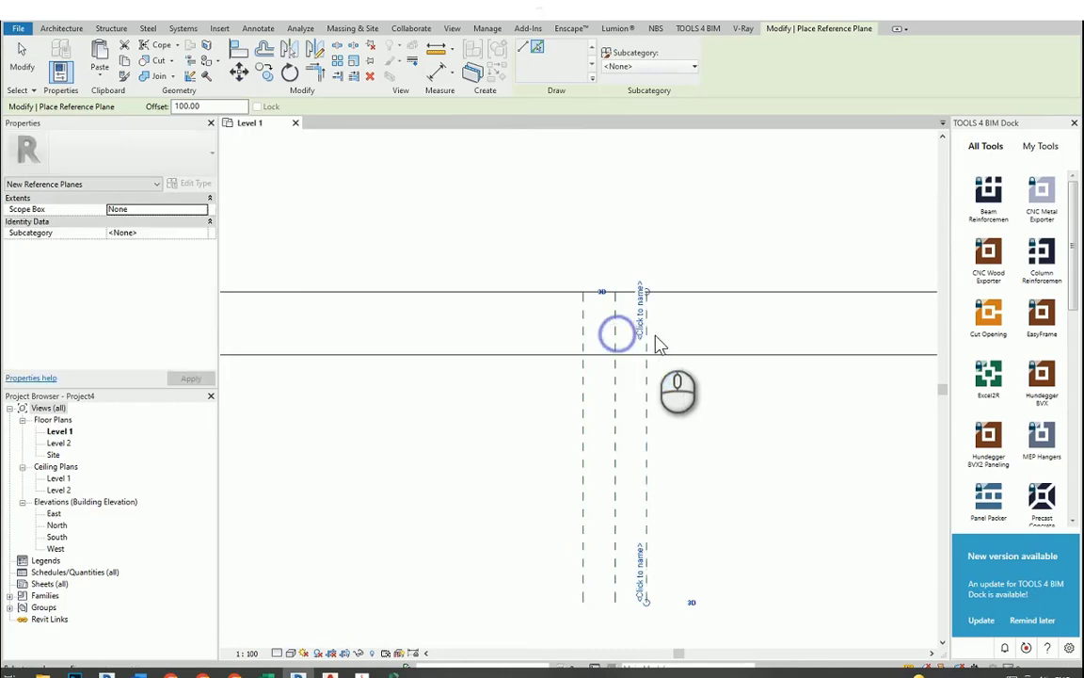
click(651, 337)
click(580, 399)
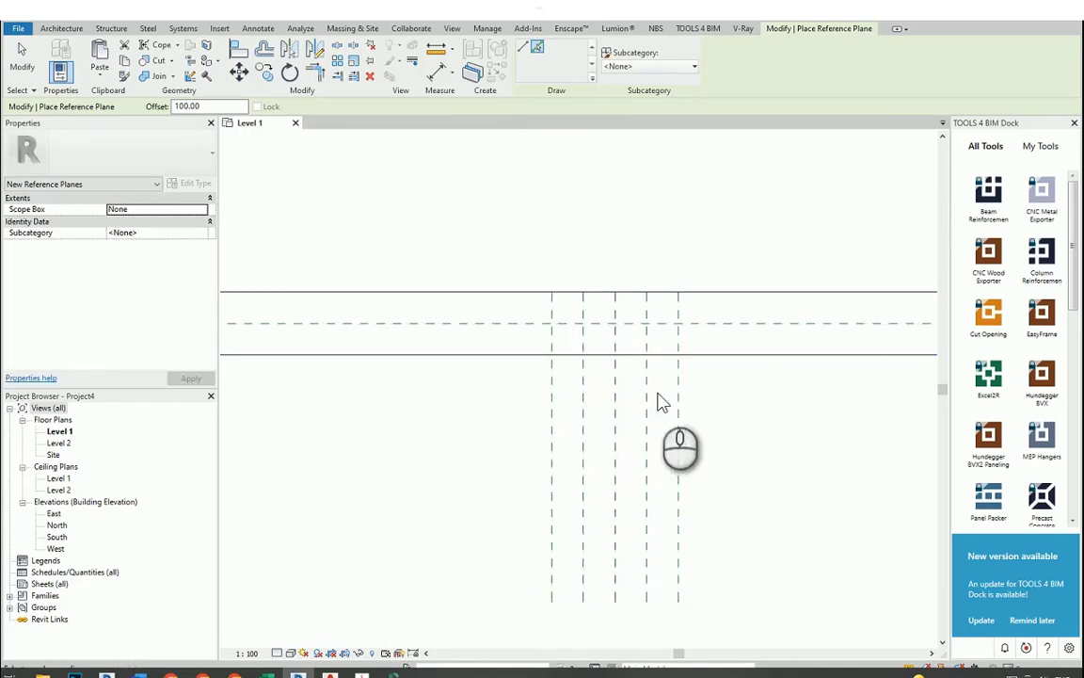
key(Escape)
key(Escape)
Add six floor shape points: two where the inner planes cross the centre plane and four where the planes meet the lower edge.
scroll(672, 265, up, 2)
click(467, 290)
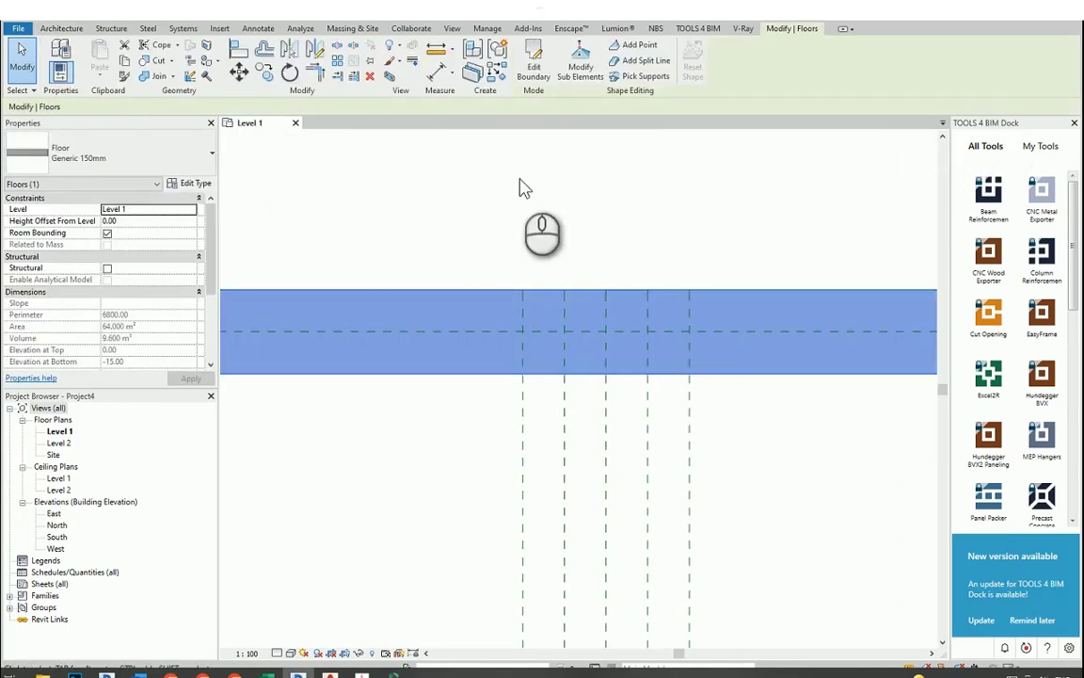
click(638, 47)
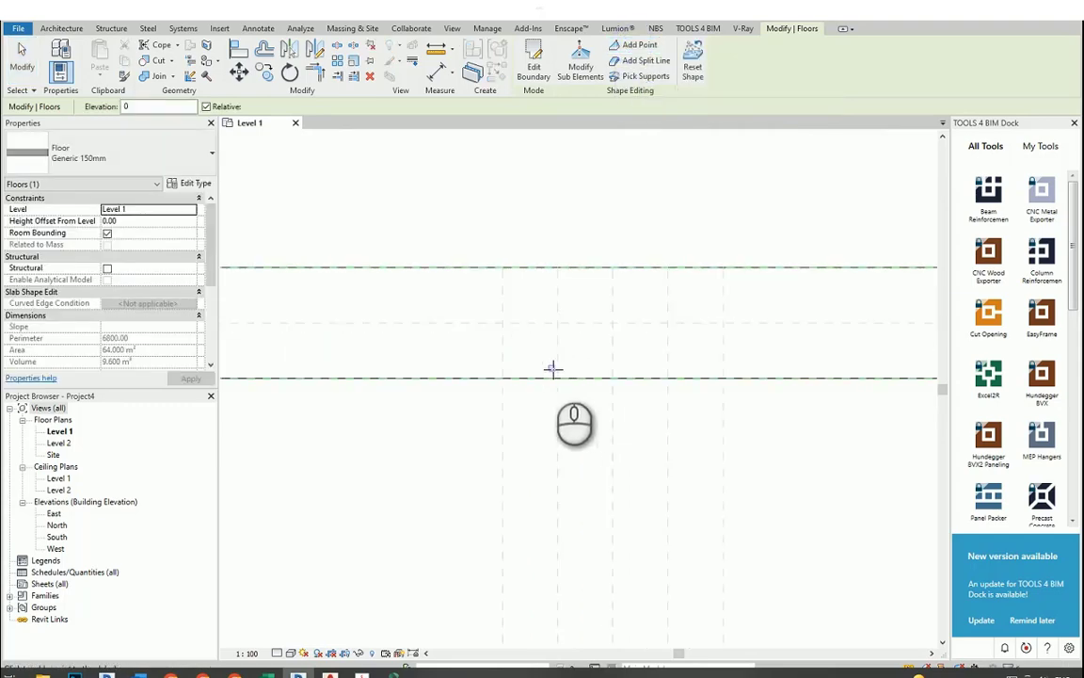
click(557, 323)
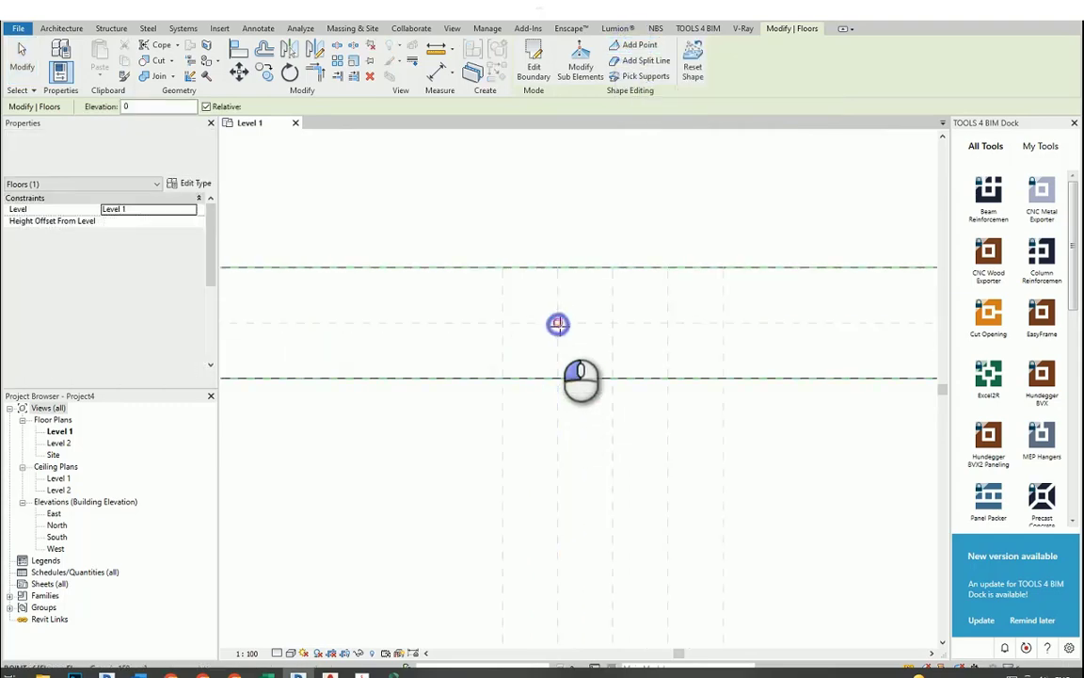
click(668, 323)
click(668, 377)
click(557, 378)
click(503, 377)
In the 3D view, modify the floor's sub-elements and set the left inner point on the front edge to elevation -15 cm.
click(580, 66)
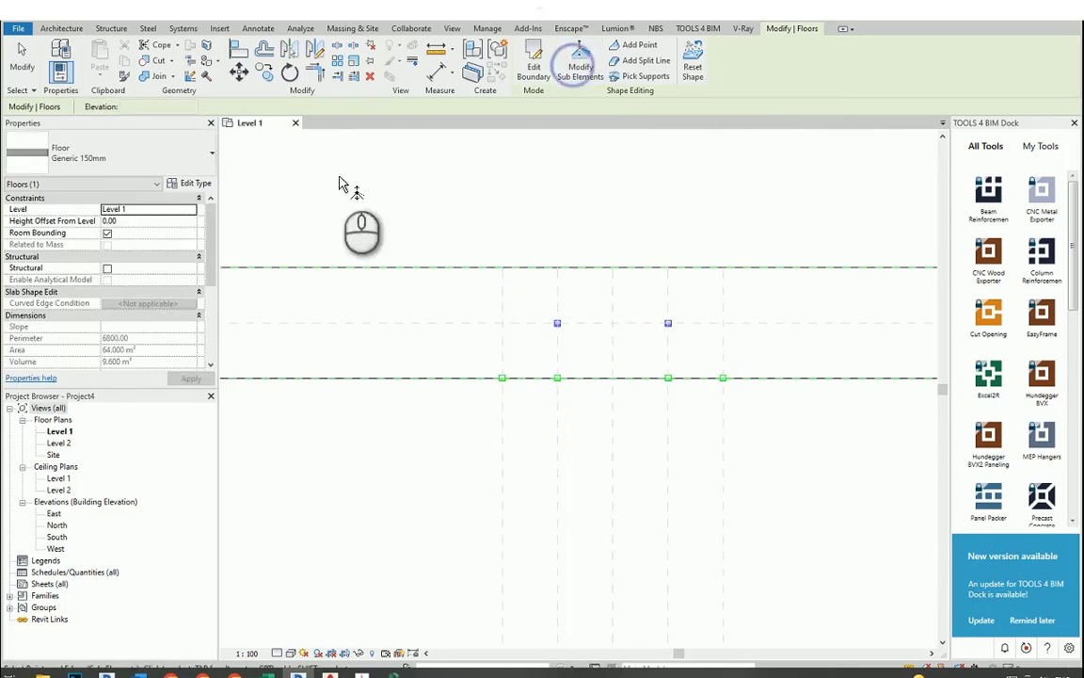
click(245, 20)
scroll(618, 400, up, 7)
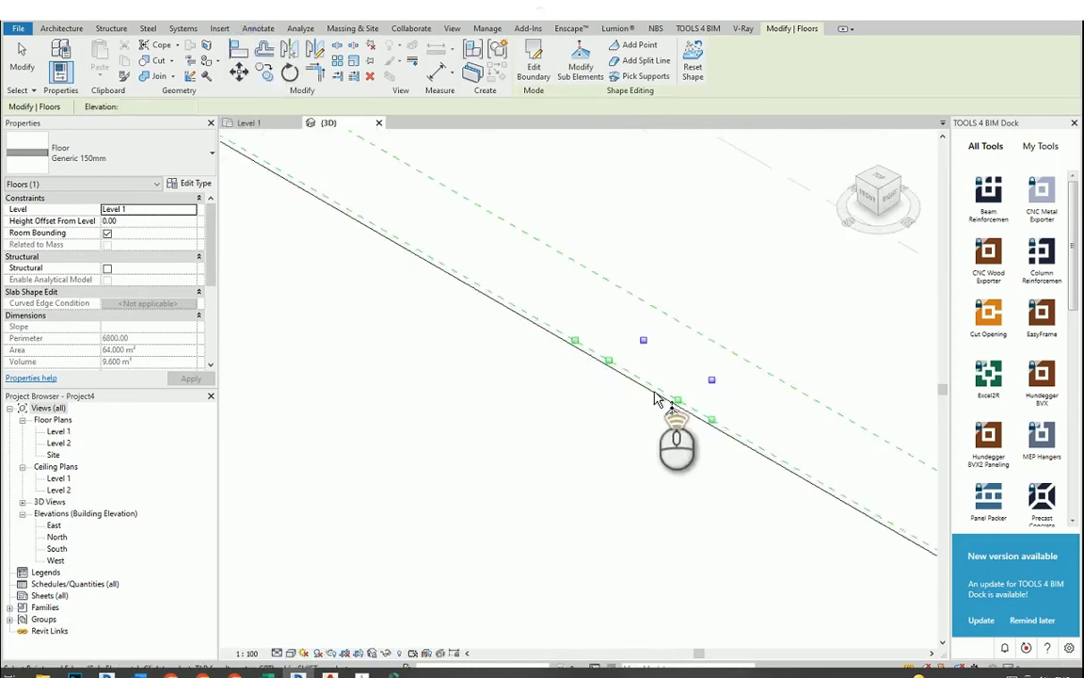
scroll(603, 363, up, 3)
click(531, 314)
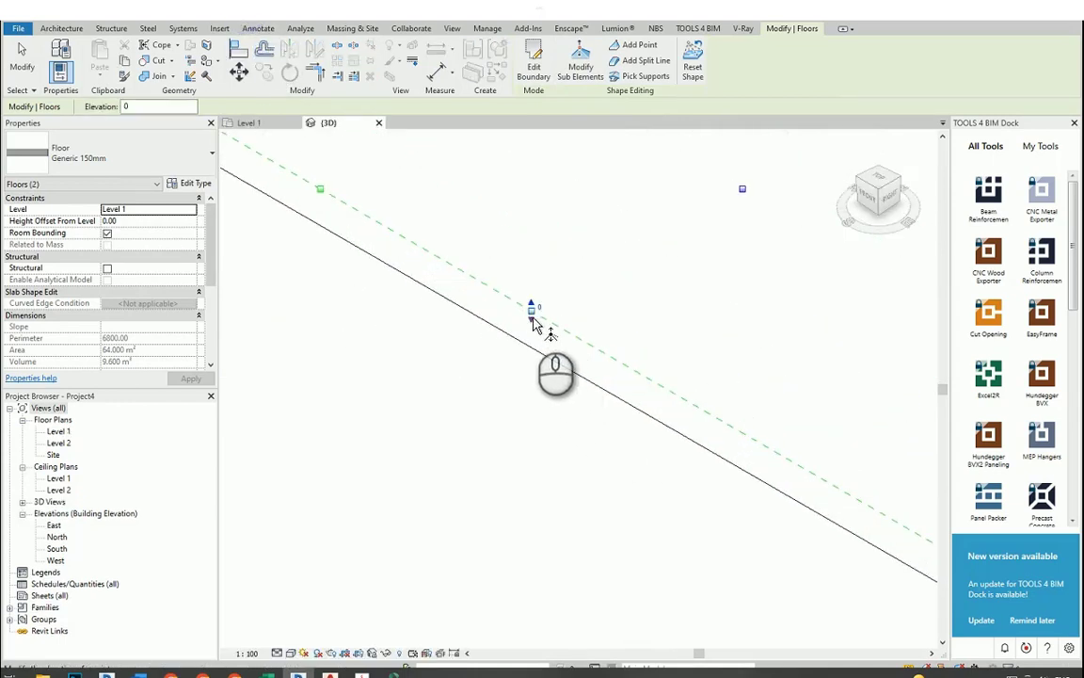
text(-15)
key(Return)
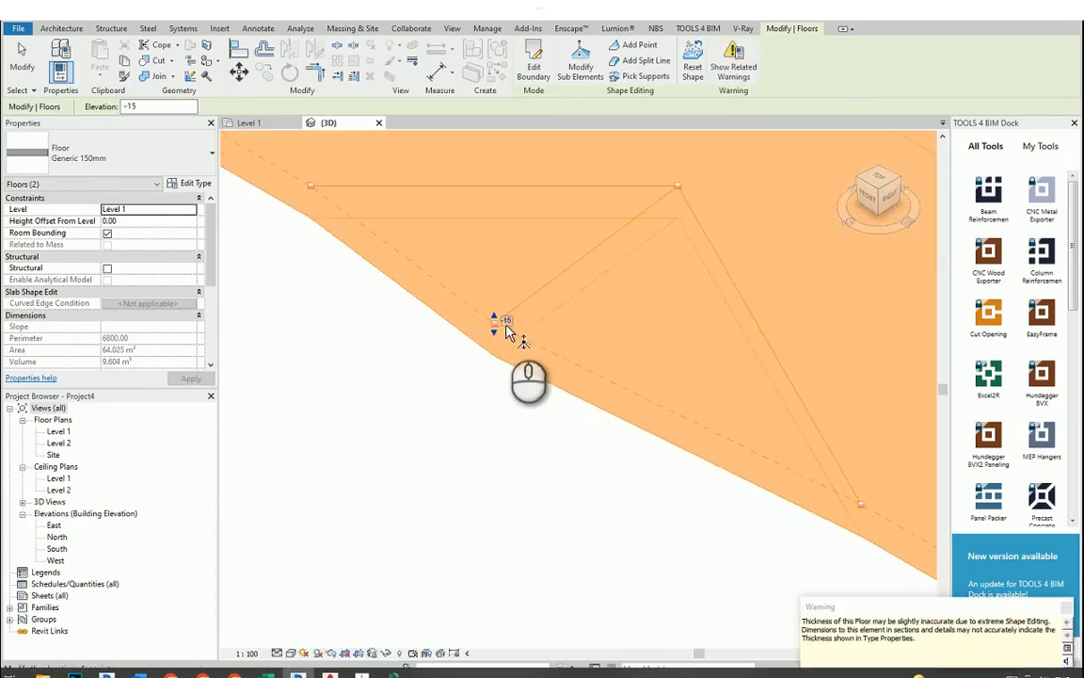
Change the elevation of that left inner edge point to -14.5 cm.
click(506, 322)
drag(476, 313, 495, 315)
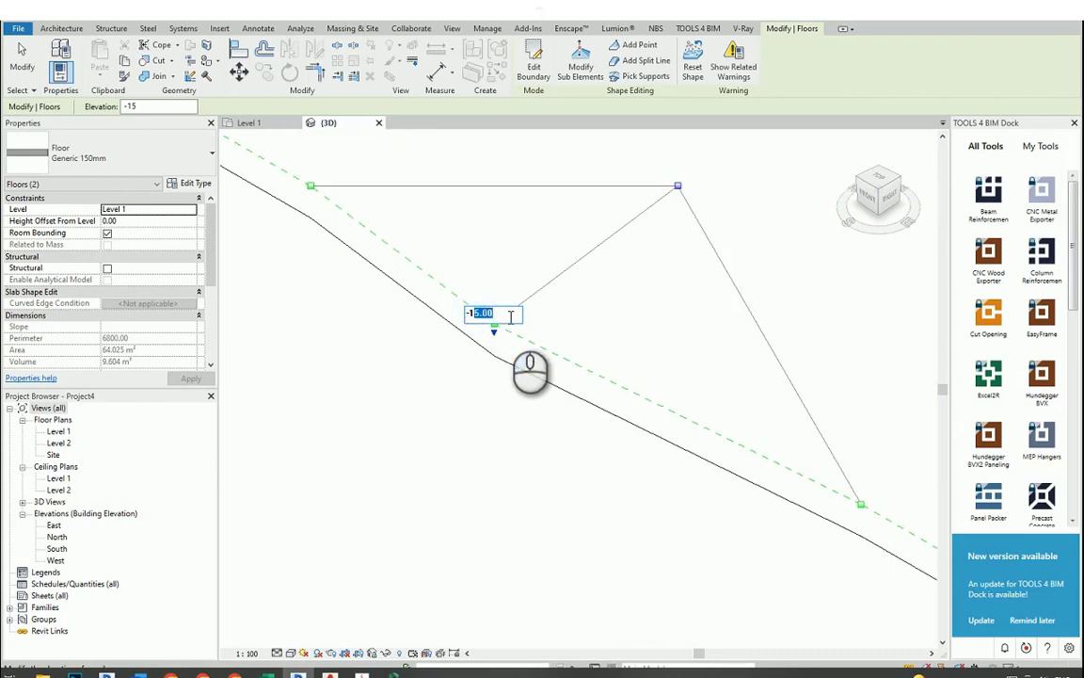
click(425, 340)
Set the elevation of the right inner point on the floor's front edge to -14.5 cm.
scroll(395, 294, down, 2)
scroll(653, 442, up, 1)
scroll(576, 369, up, 1)
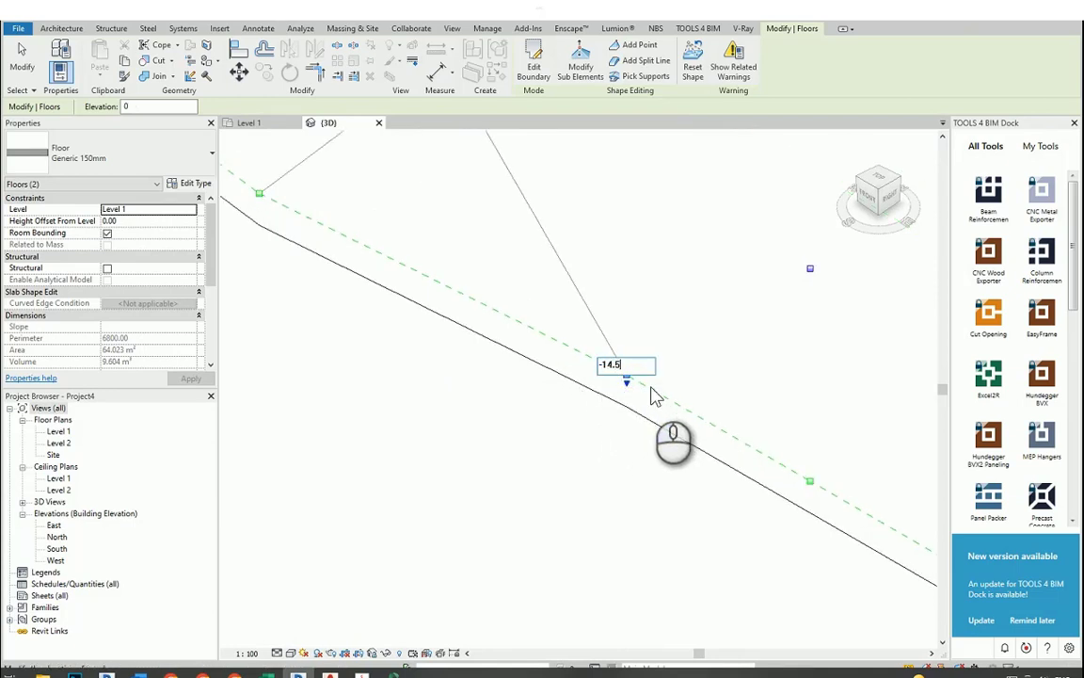
key(Return)
scroll(635, 416, down, 2)
scroll(551, 353, up, 2)
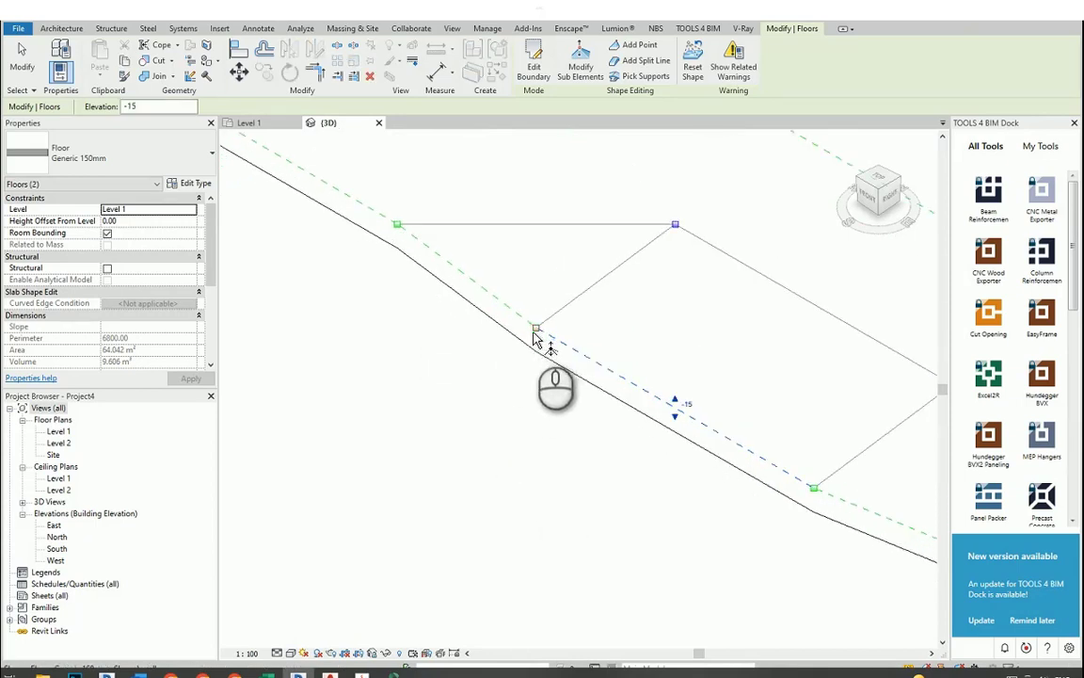
Check the exact elevation of the left inner edge point and leave the floor's shape editing.
click(547, 325)
click(507, 415)
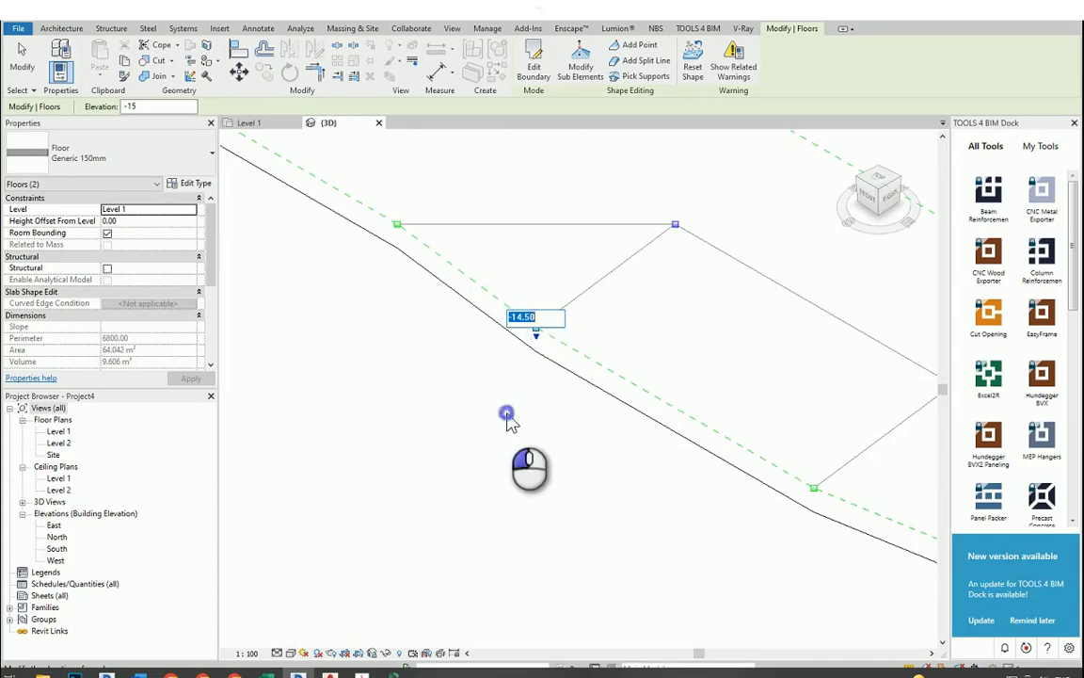
scroll(462, 355, down, 2)
click(453, 394)
scroll(662, 384, down, 2)
key(Escape)
key(Escape)
scroll(492, 334, down, 4)
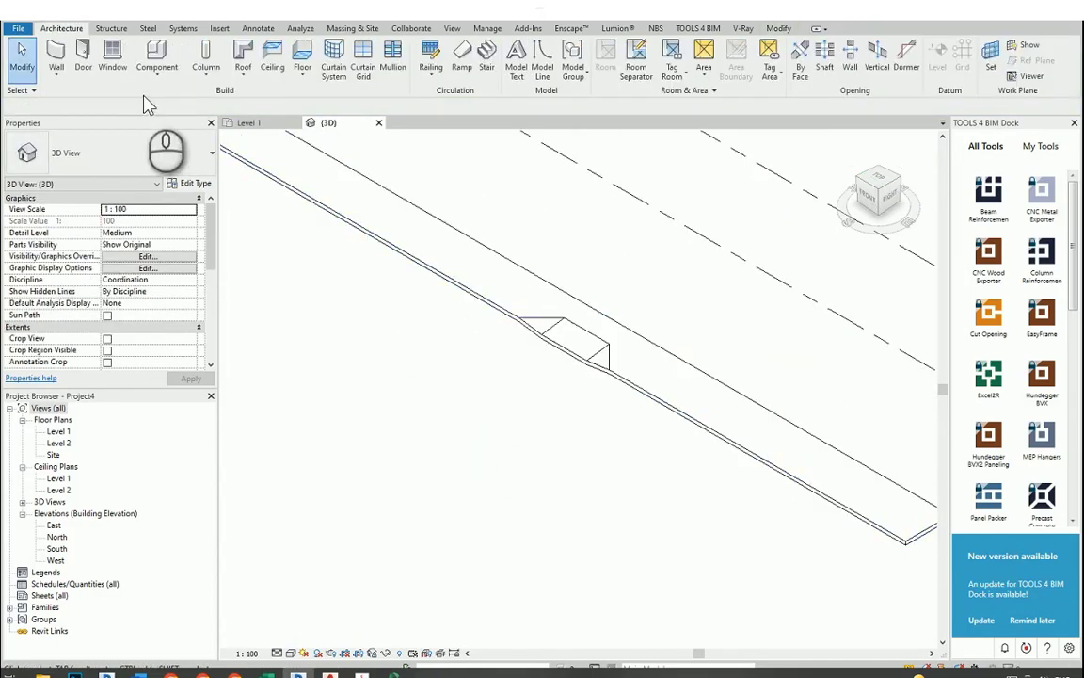
Start an in-place component in the Generic Models category and name it "curb stone".
click(156, 71)
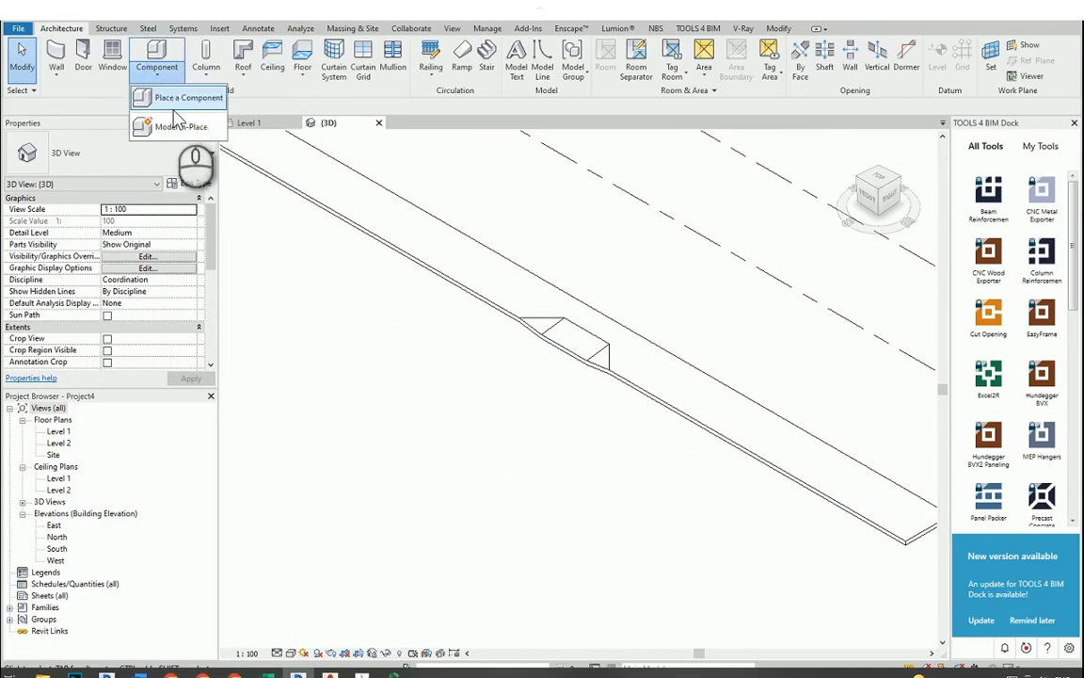
click(177, 126)
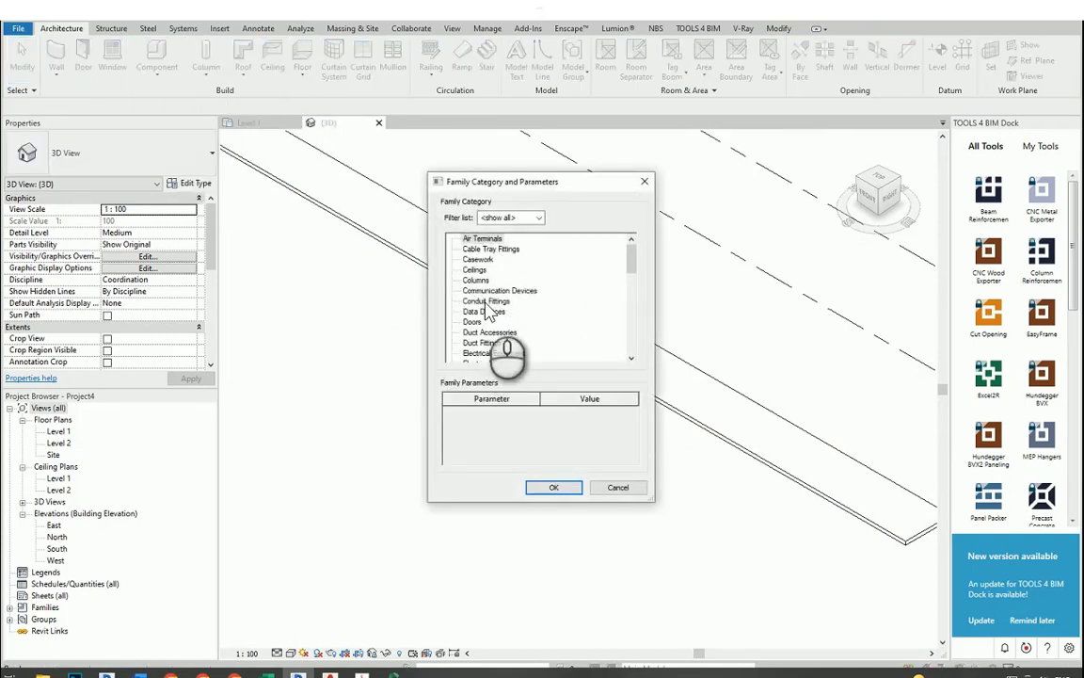
scroll(468, 335, down, 3)
click(479, 346)
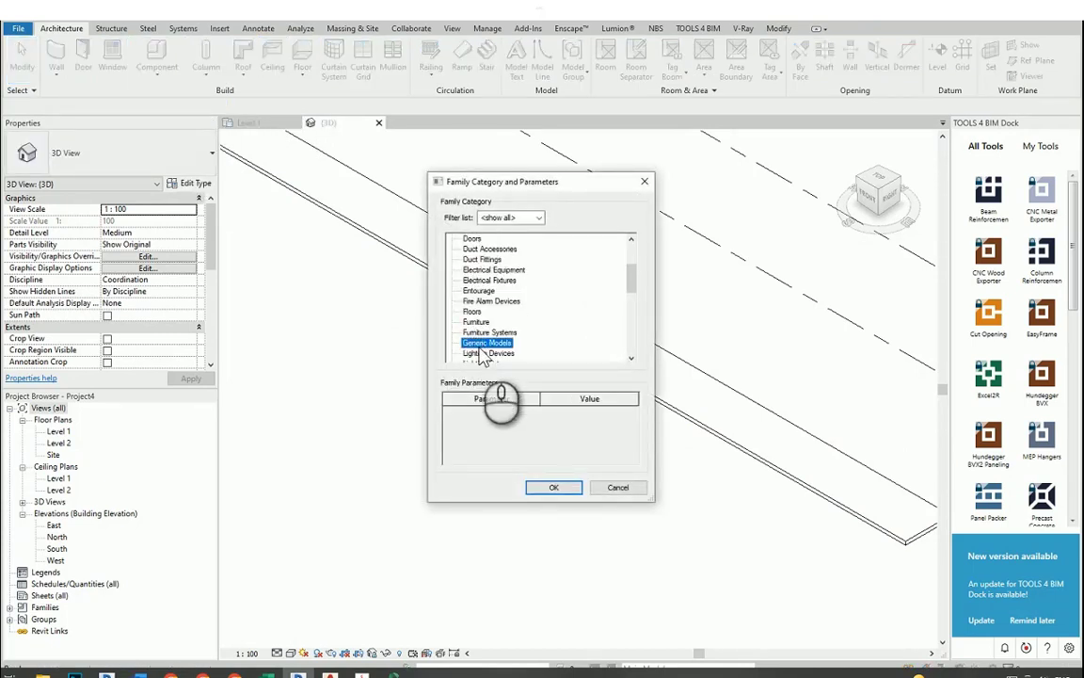
click(537, 488)
drag(550, 324, 471, 334)
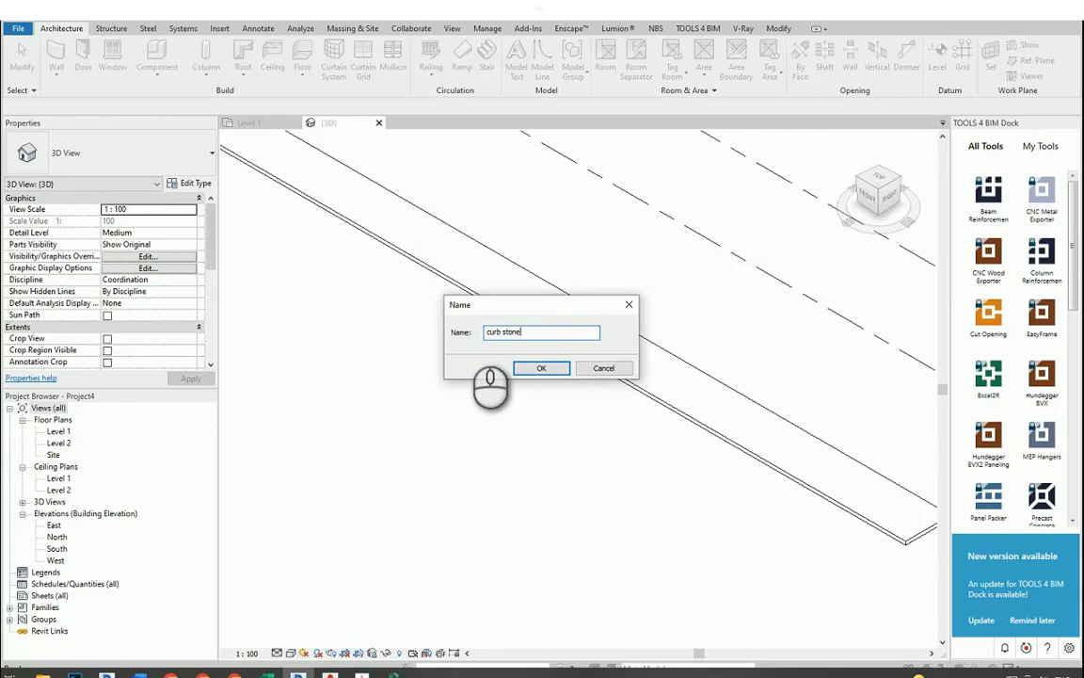
click(532, 370)
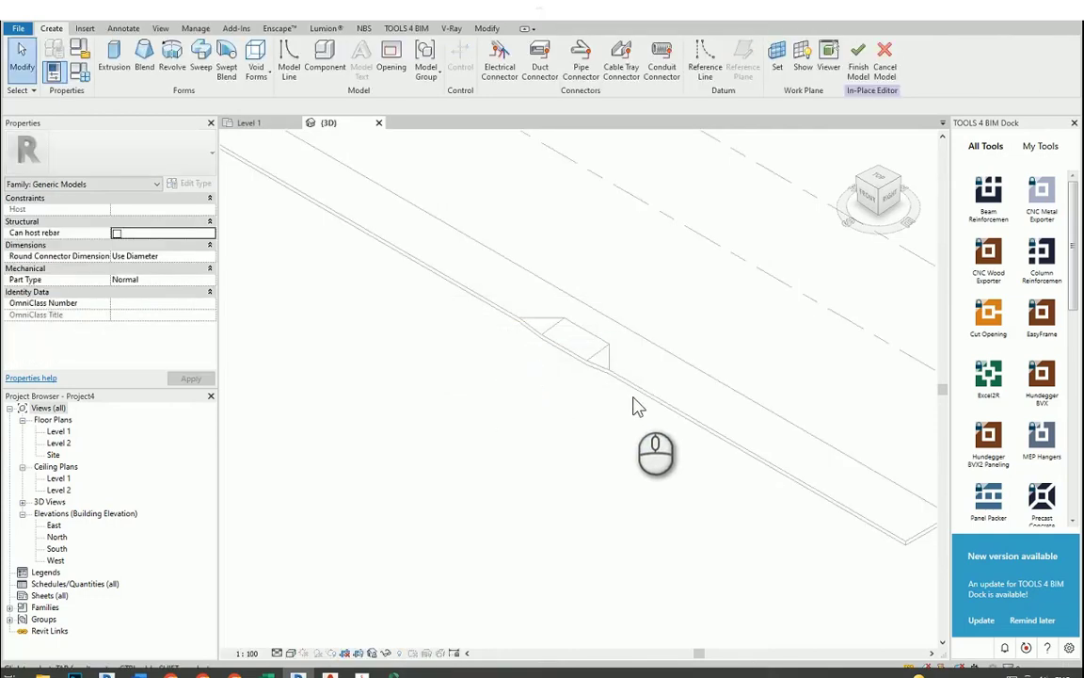
Start a Sweep and pick all upper front edges of the floor, including the dropped ramp edges, as its path.
middle_drag(641, 461, 644, 459)
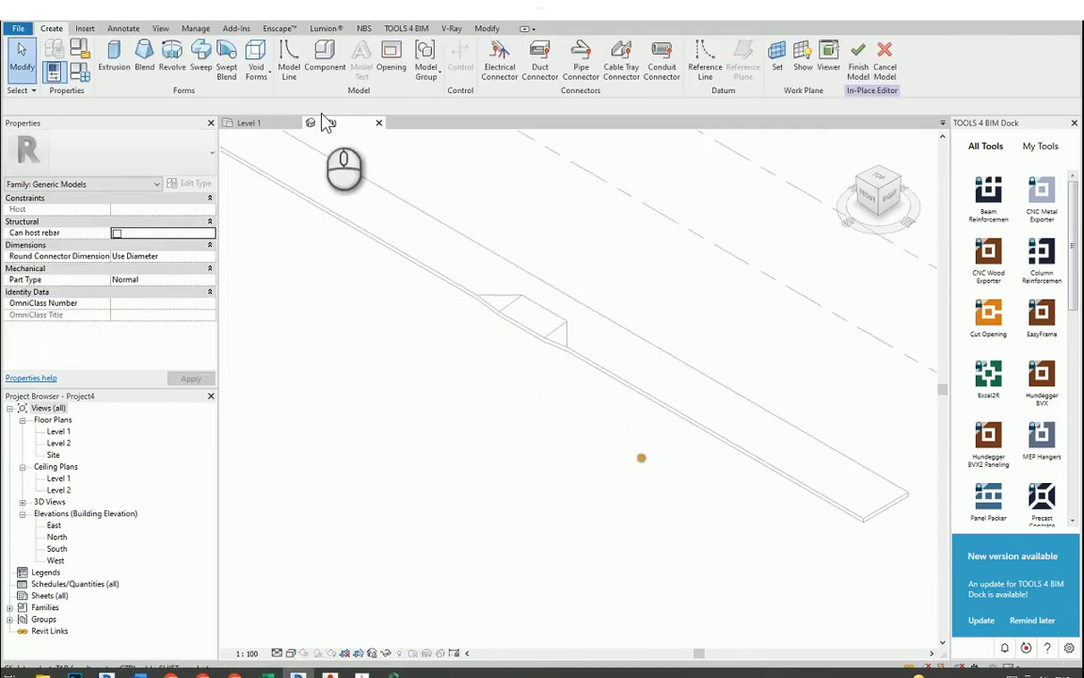
click(200, 62)
scroll(682, 484, up, 2)
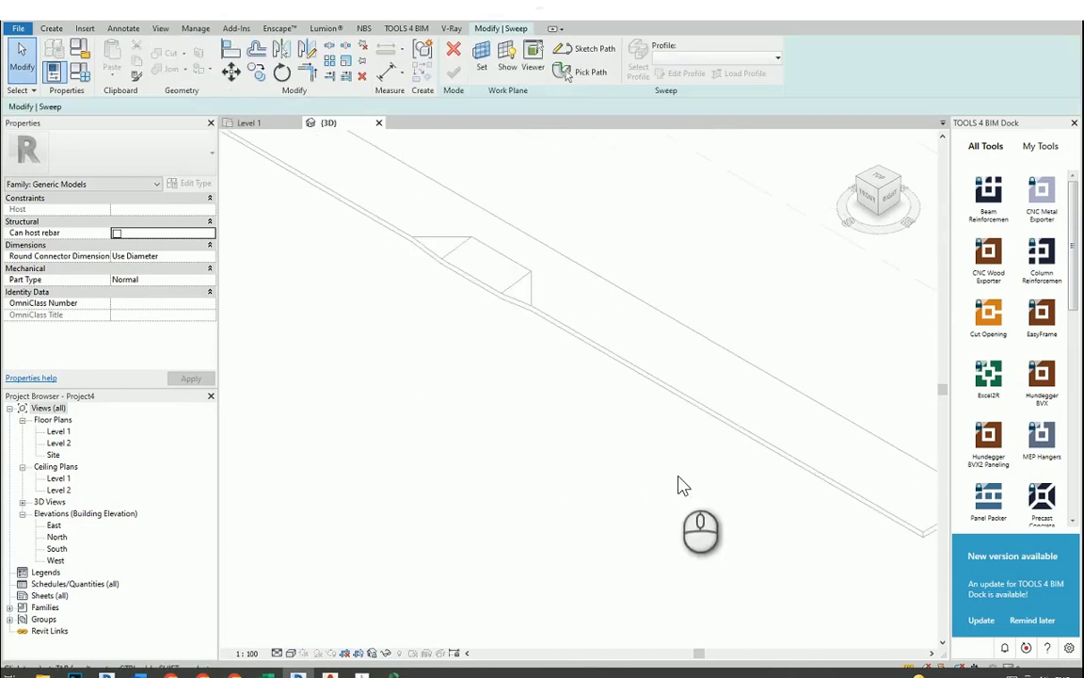
click(591, 74)
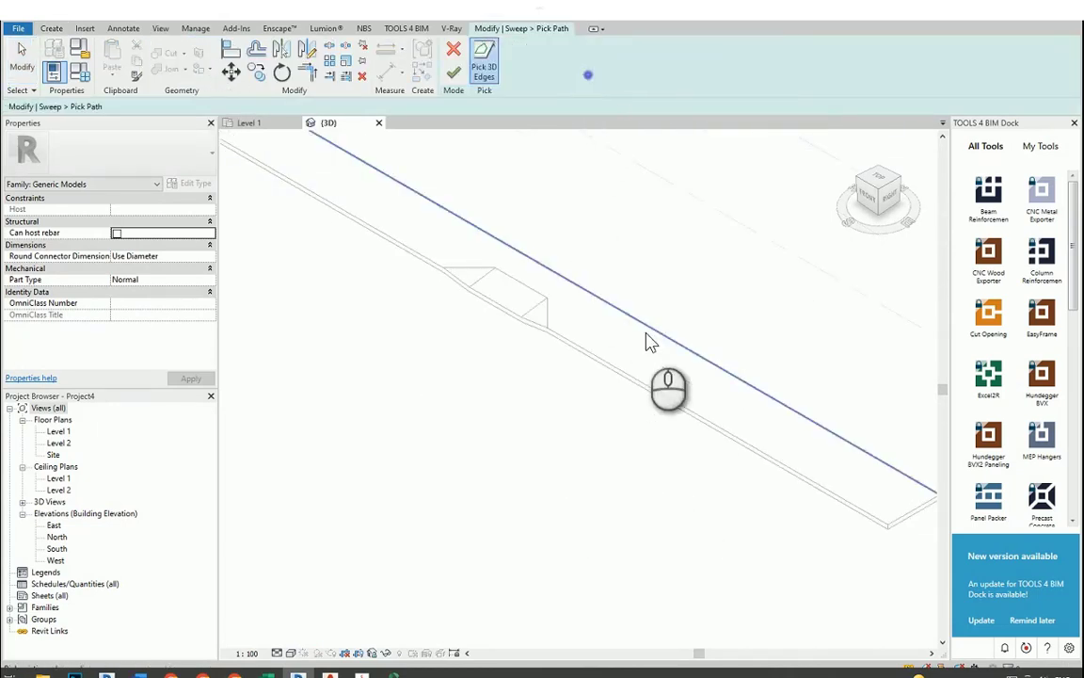
click(643, 377)
scroll(522, 316, up, 2)
click(519, 314)
click(334, 201)
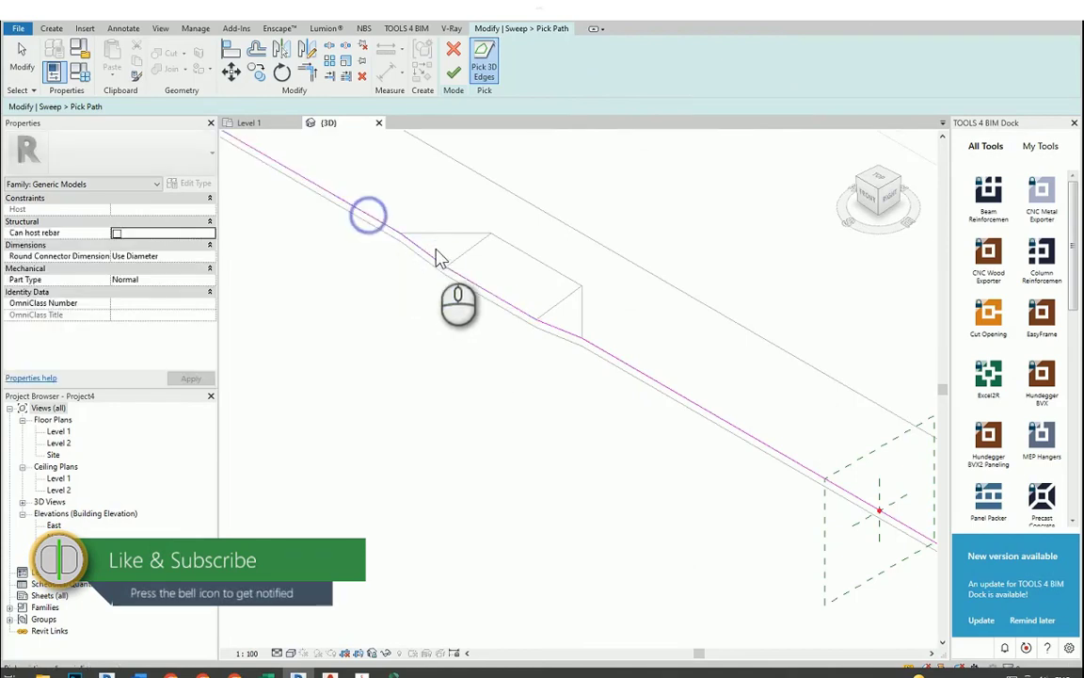
click(454, 72)
scroll(399, 232, down, 2)
scroll(706, 427, up, 1)
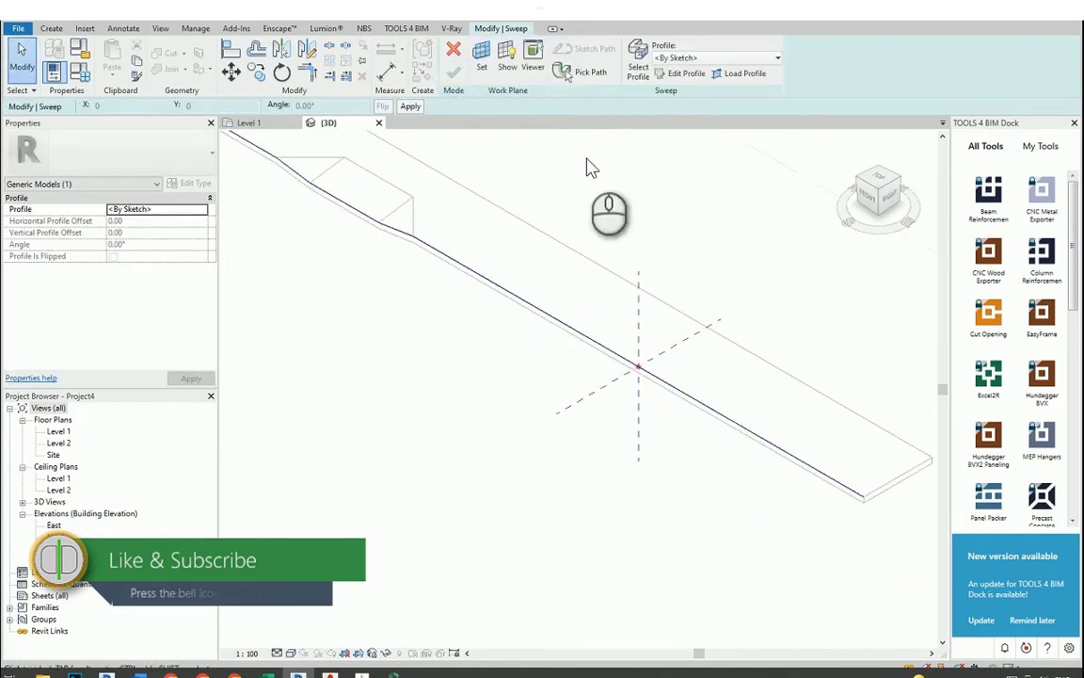
In the sweep's profile sketch, viewed from the right, draw a bottom line about 8 cm long outward from the floor and an outer side about 9 cm high.
click(685, 73)
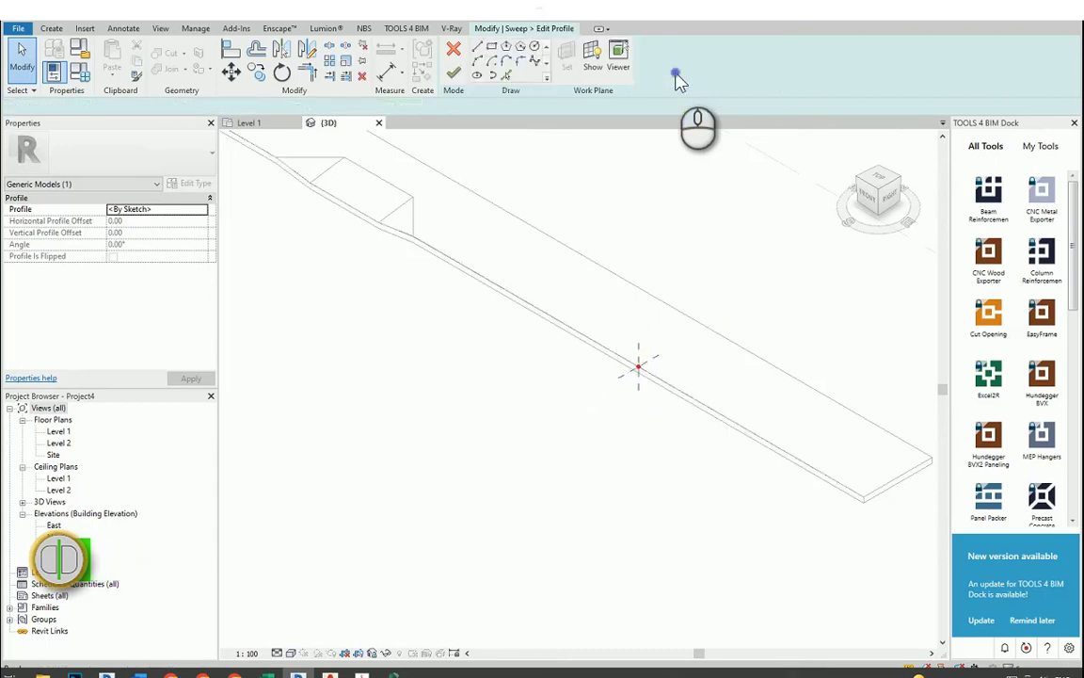
click(891, 209)
scroll(536, 371, up, 3)
scroll(765, 451, up, 10)
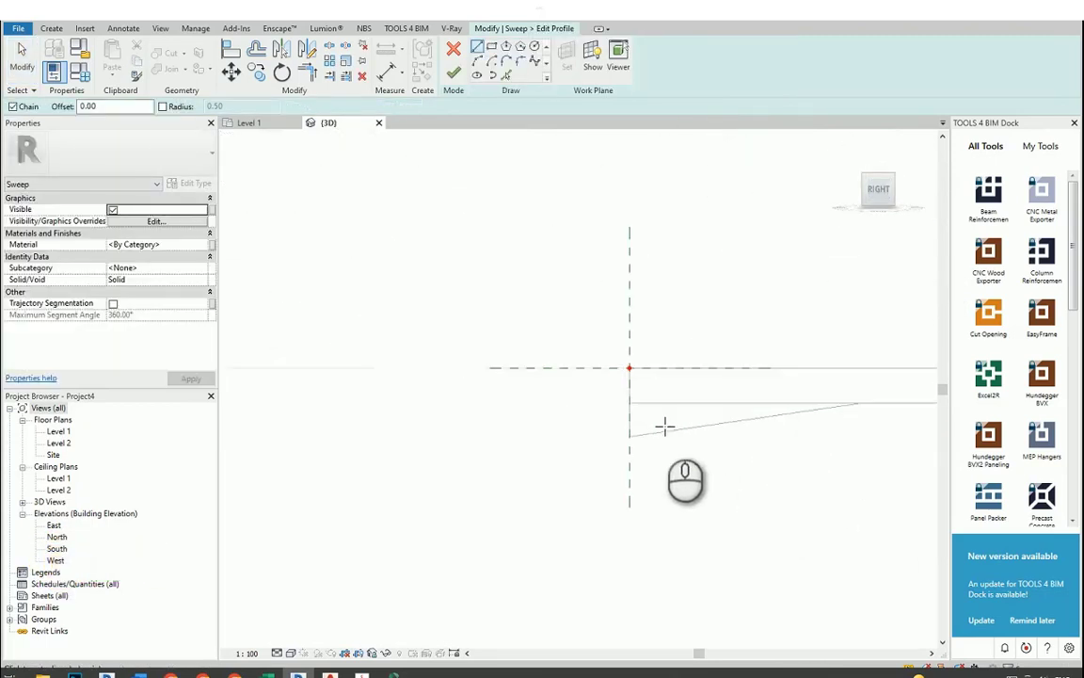
middle_drag(674, 458, 585, 505)
scroll(586, 501, up, 1)
middle_drag(593, 447, 612, 484)
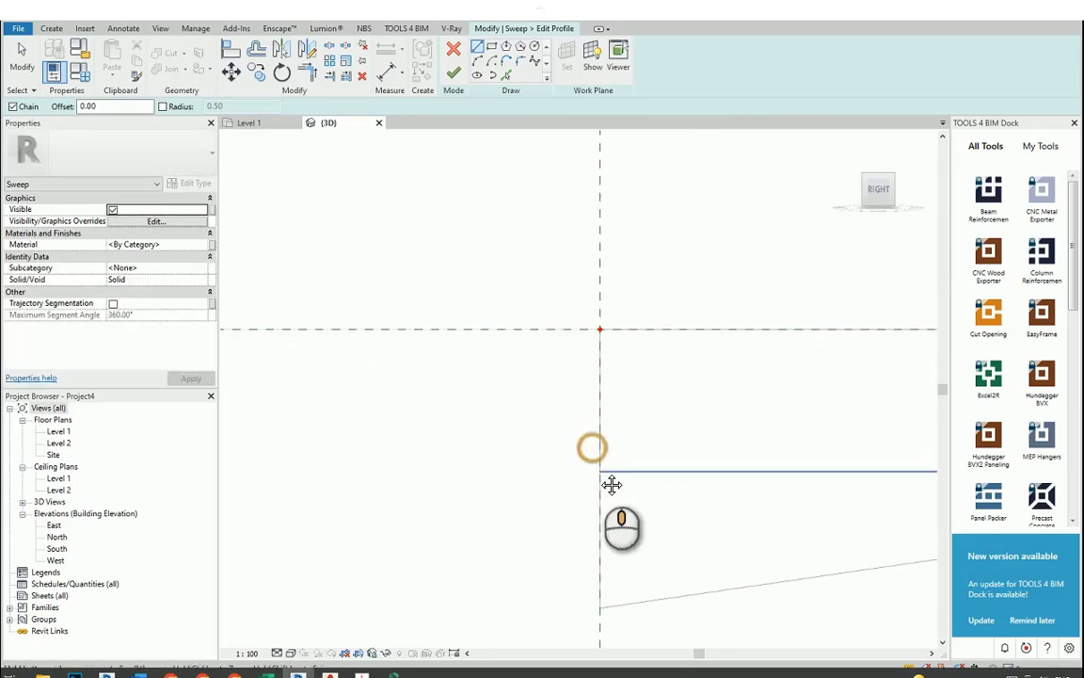
click(600, 472)
scroll(505, 459, up, 1)
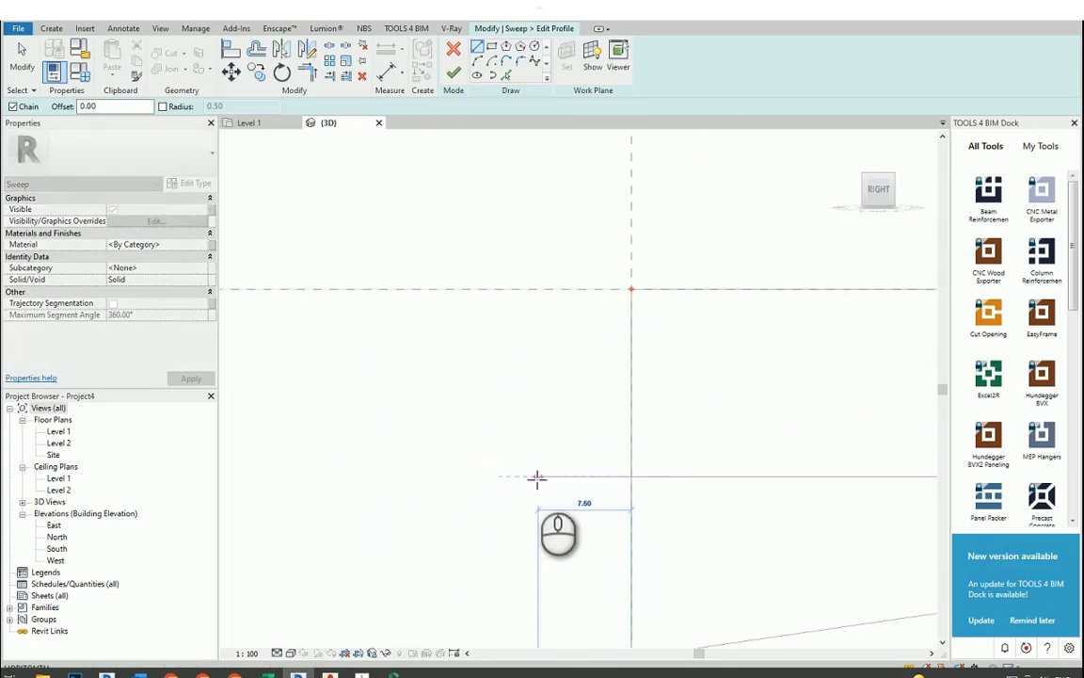
click(531, 478)
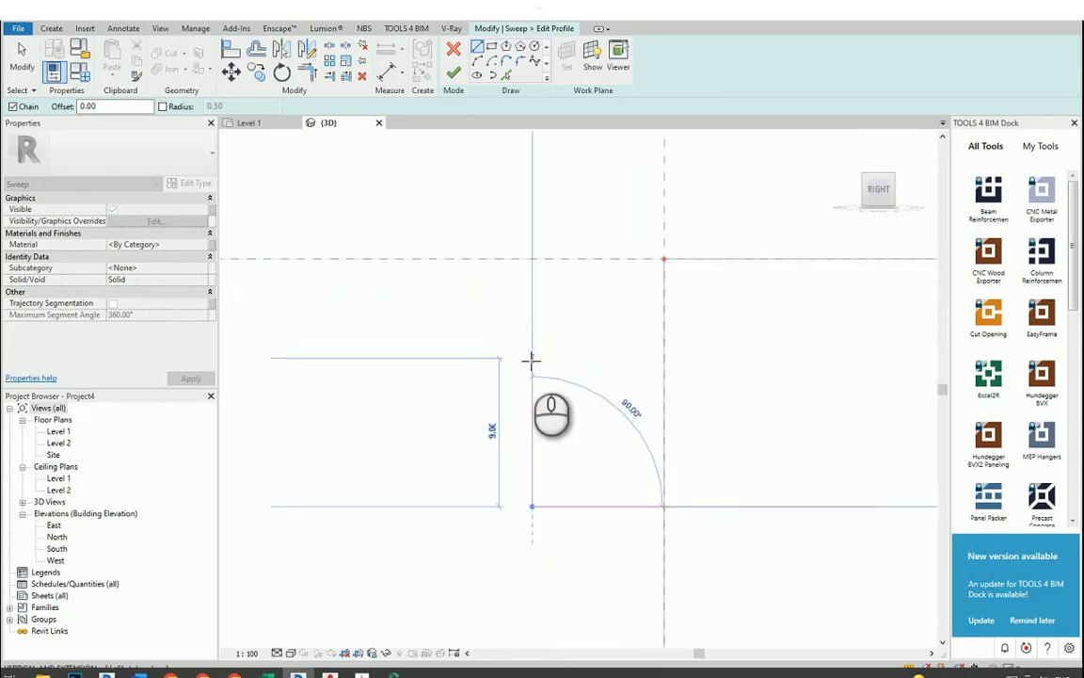
scroll(531, 361, up, 1)
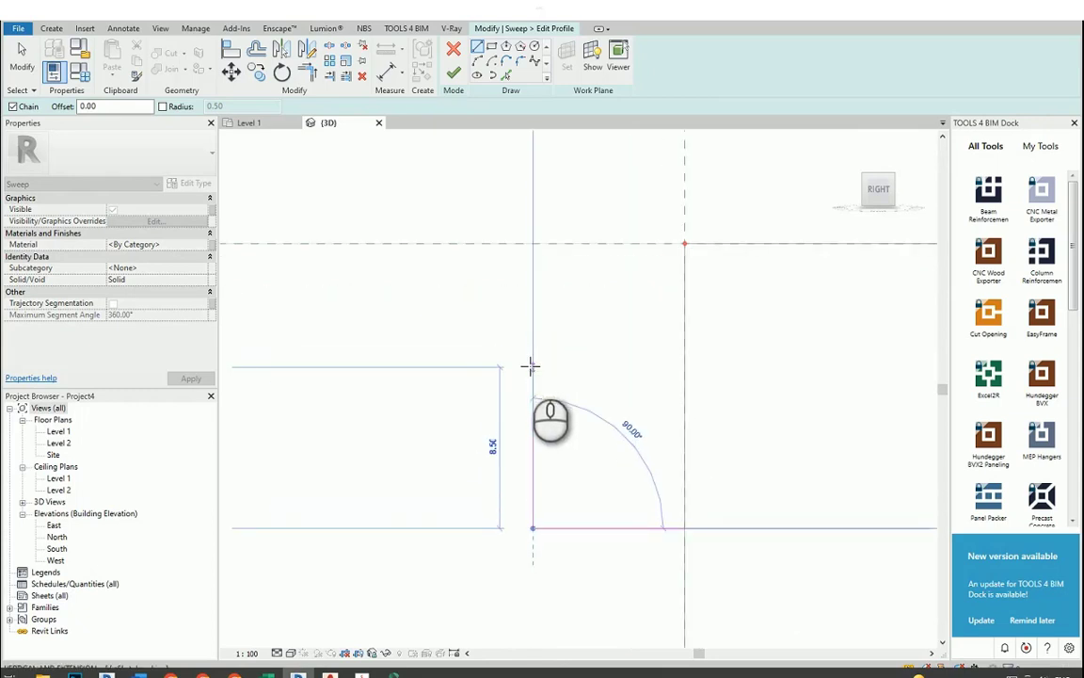
mouse_move(529, 359)
shift+middle_down()
mouse_move(590, 292)
mouse_move(675, 270)
shift+middle_up()
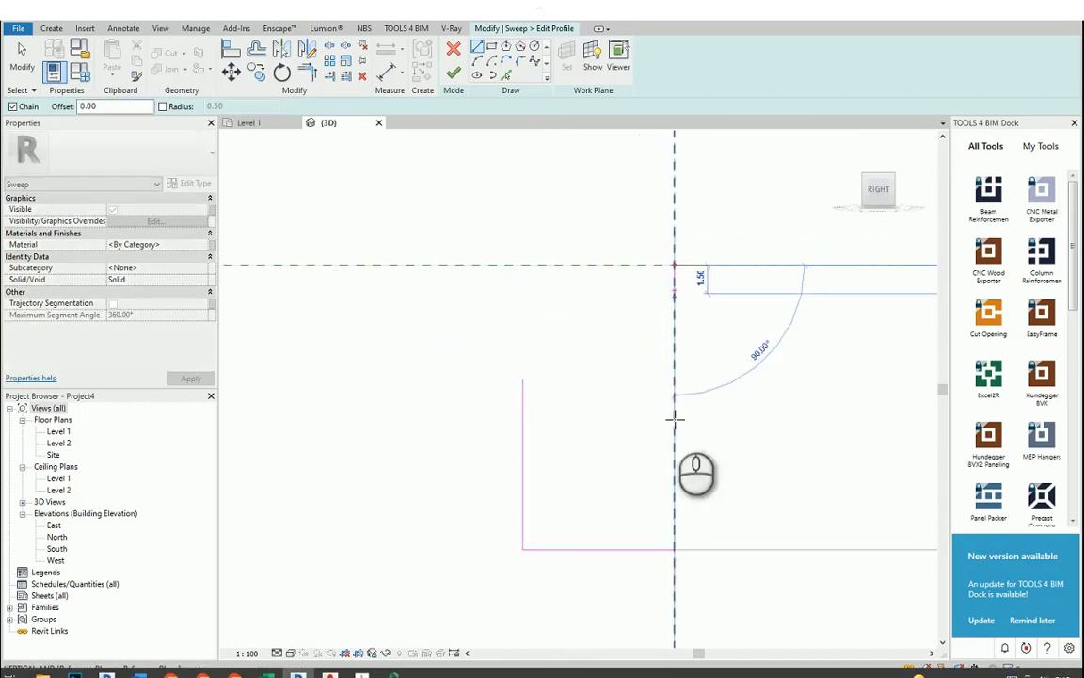
Close the profile with a vertical line along the floor's edge, a shorter top line and a slanted line down to the outer side.
click(674, 549)
scroll(637, 236, up, 2)
click(706, 281)
scroll(544, 286, down, 2)
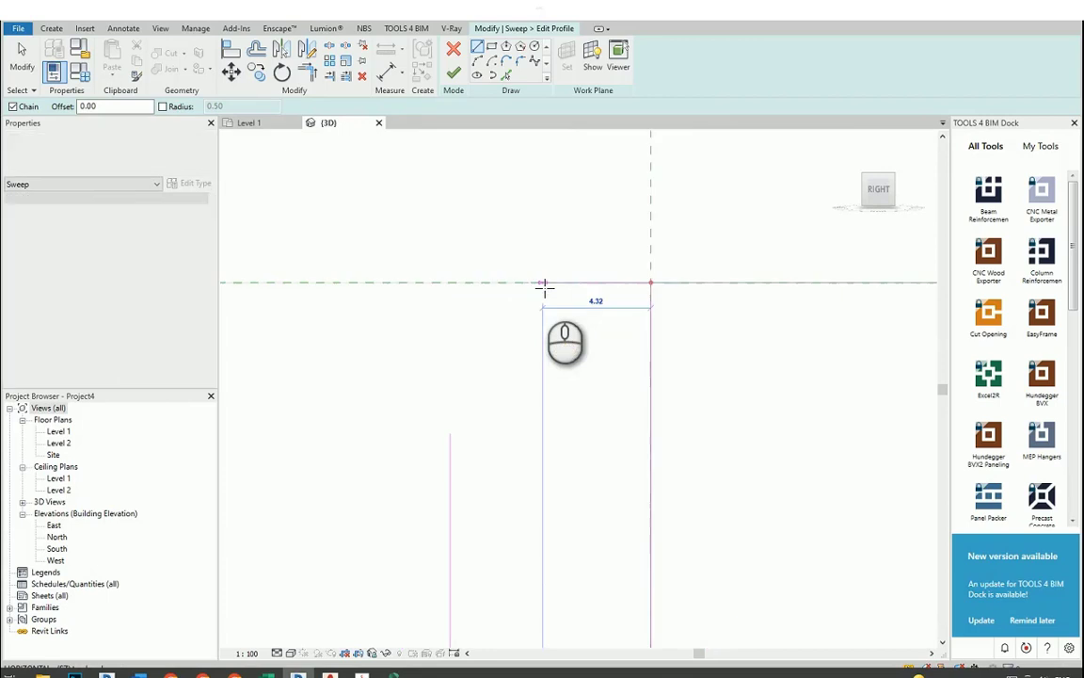
click(484, 283)
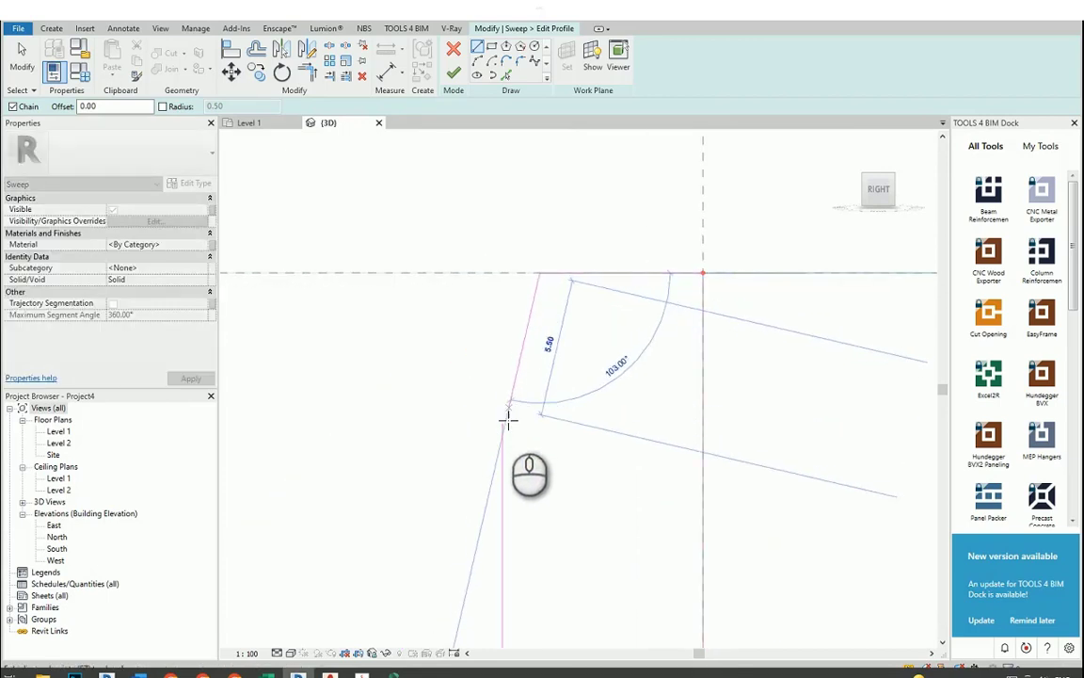
click(503, 425)
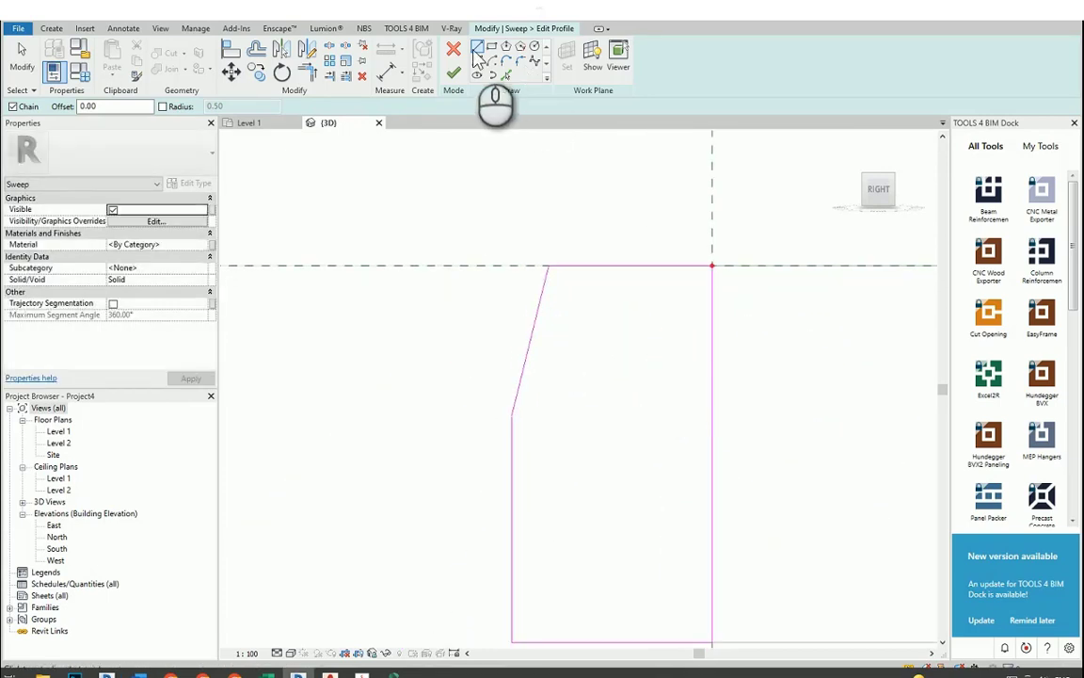
Sketch a 0.5 cm square notch at the profile's upper corner next to the floor and check its line lengths.
scroll(695, 270, up, 2)
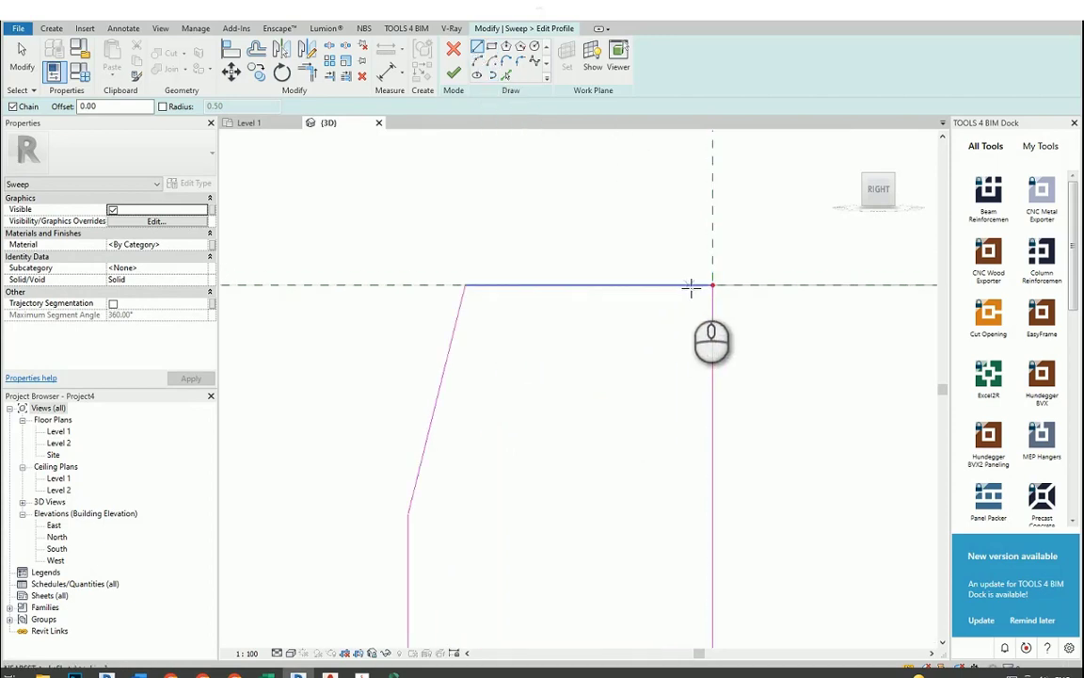
click(690, 286)
scroll(691, 320, up, 1)
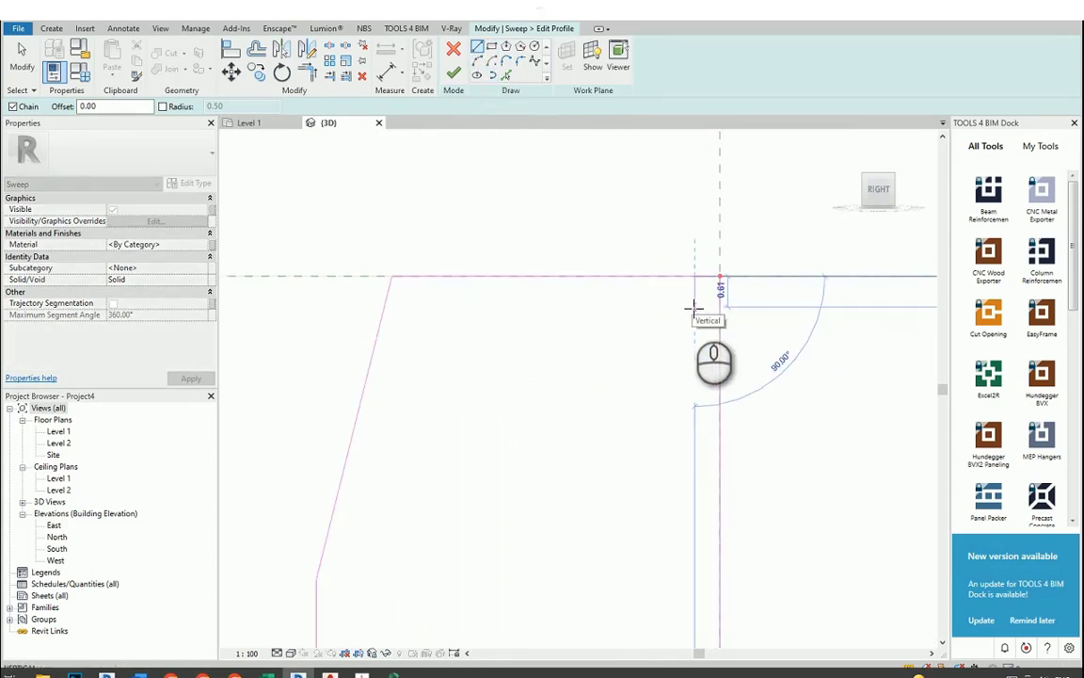
click(695, 302)
click(719, 302)
key(Escape)
key(Escape)
scroll(699, 317, up, 1)
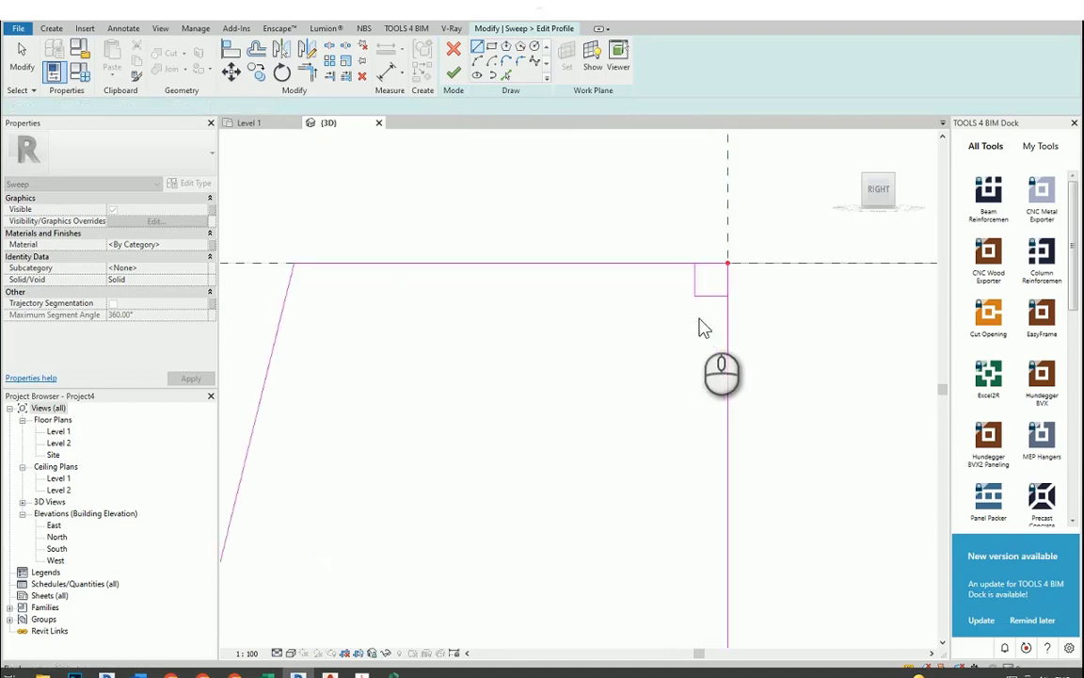
click(708, 300)
click(694, 283)
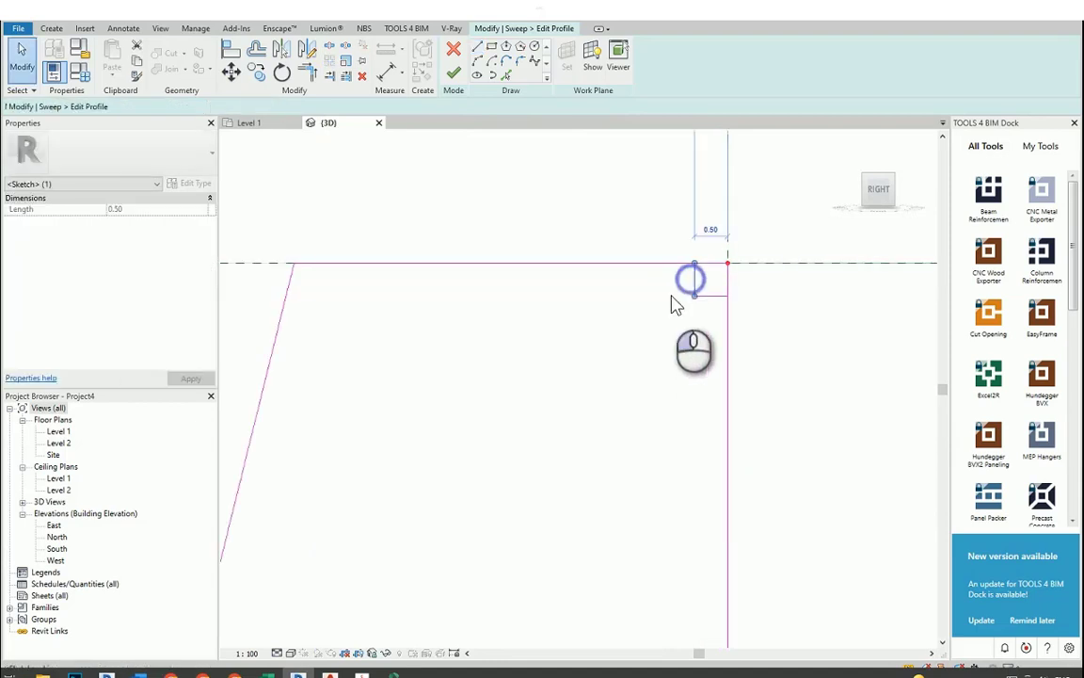
scroll(711, 314, down, 2)
click(654, 340)
scroll(659, 262, down, 2)
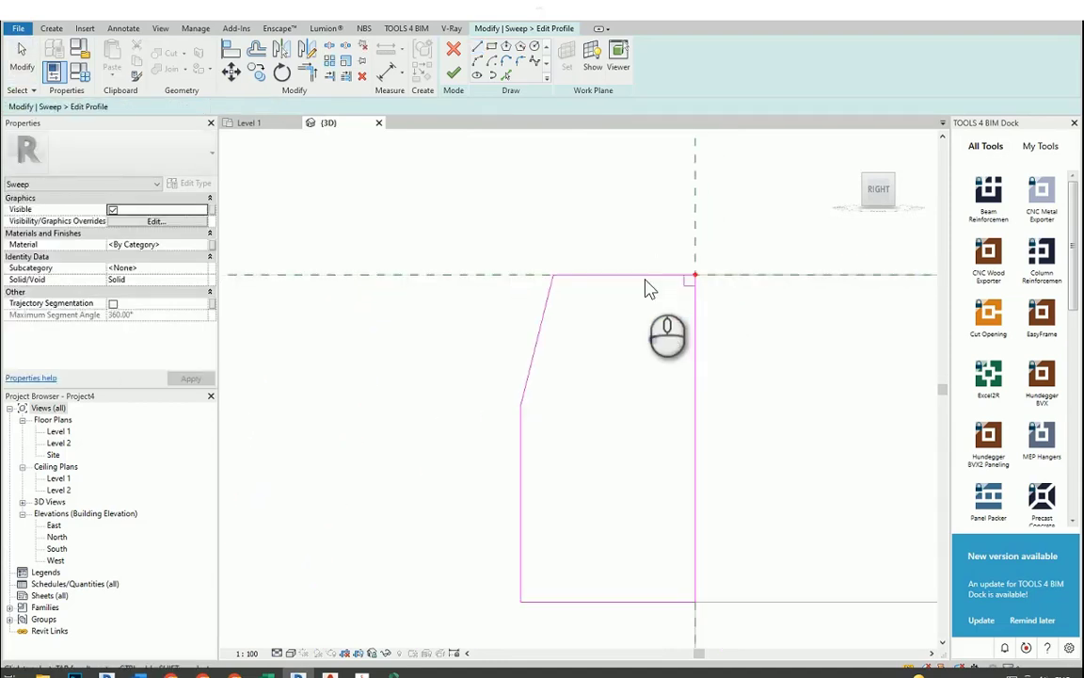
Trim the profile's top and inner side lines to the notch so the outer corner piece is removed.
scroll(686, 293, up, 2)
key(t)
key(r)
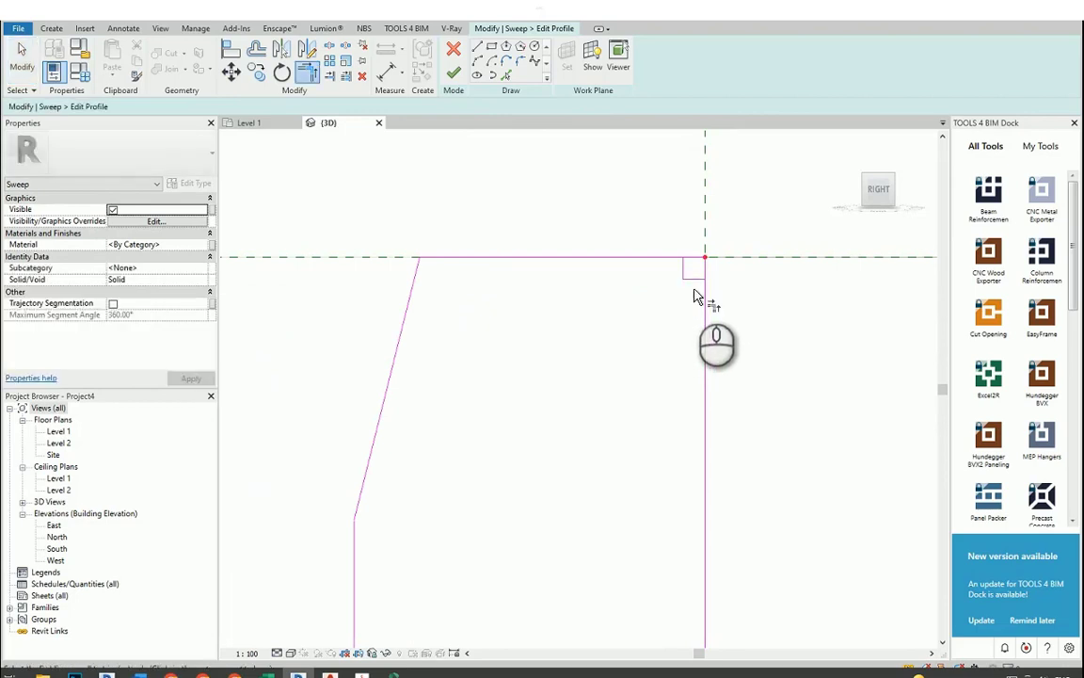
key(Escape)
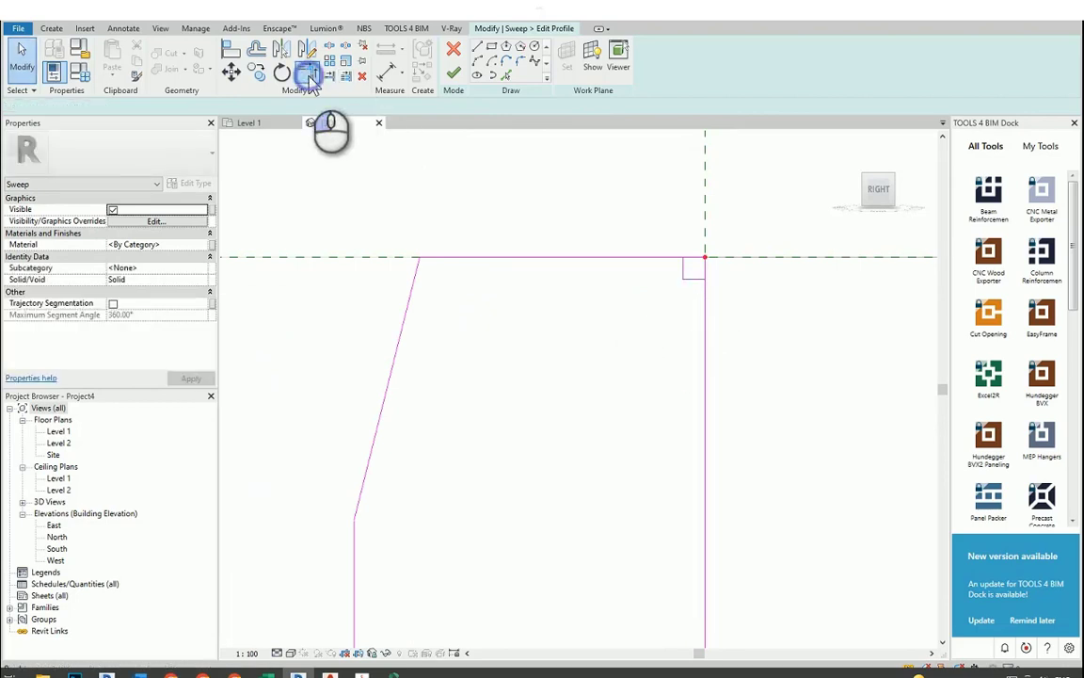
click(308, 77)
click(681, 267)
click(668, 259)
scroll(667, 219, down, 3)
click(609, 314)
key(Escape)
scroll(583, 283, up, 2)
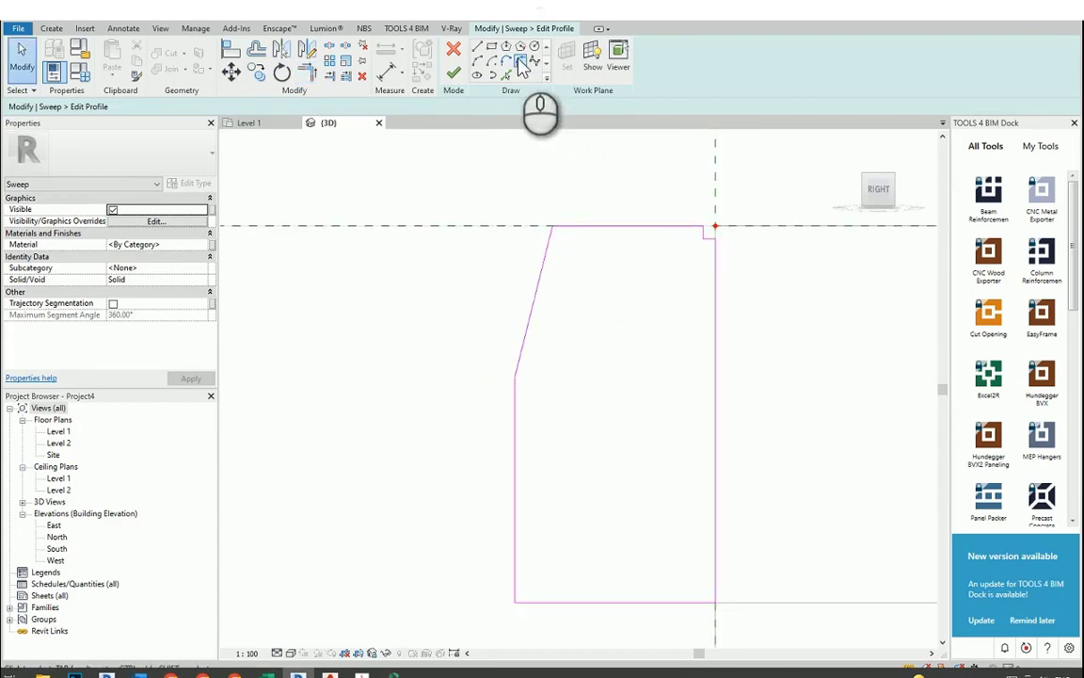
Round the corner between the profile's slanted line and top line with a fillet arc.
click(520, 60)
click(54, 106)
scroll(546, 250, up, 1)
click(547, 252)
click(575, 225)
click(595, 304)
key(Escape)
scroll(618, 250, down, 4)
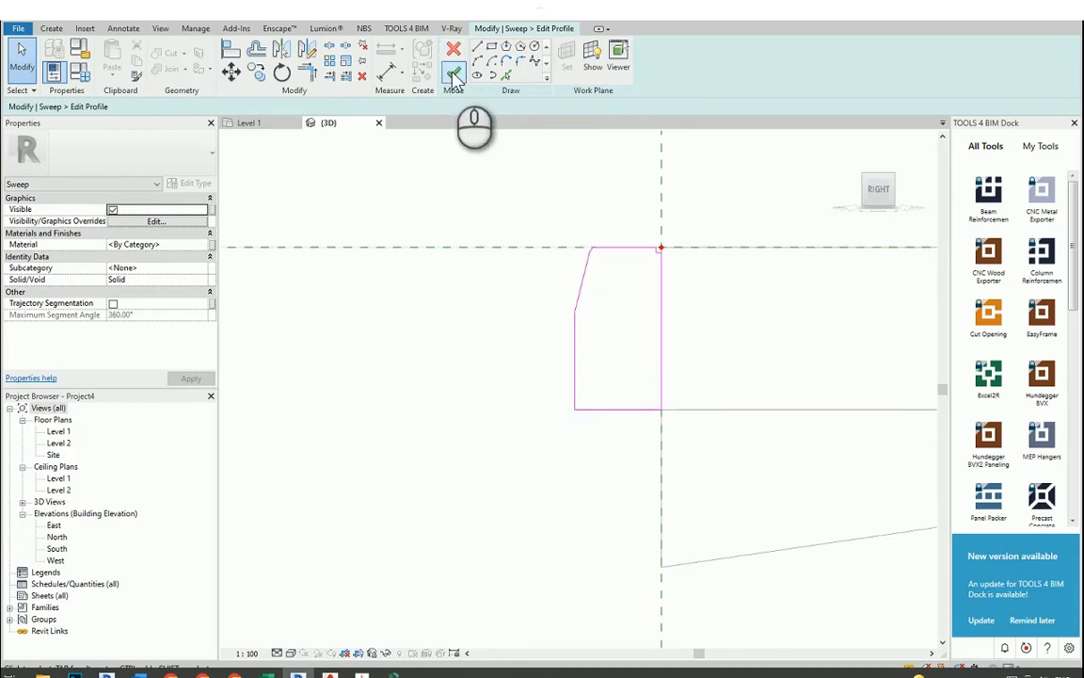
Assign the material Concrete, Cast In Situ to the sweep.
click(172, 246)
click(203, 245)
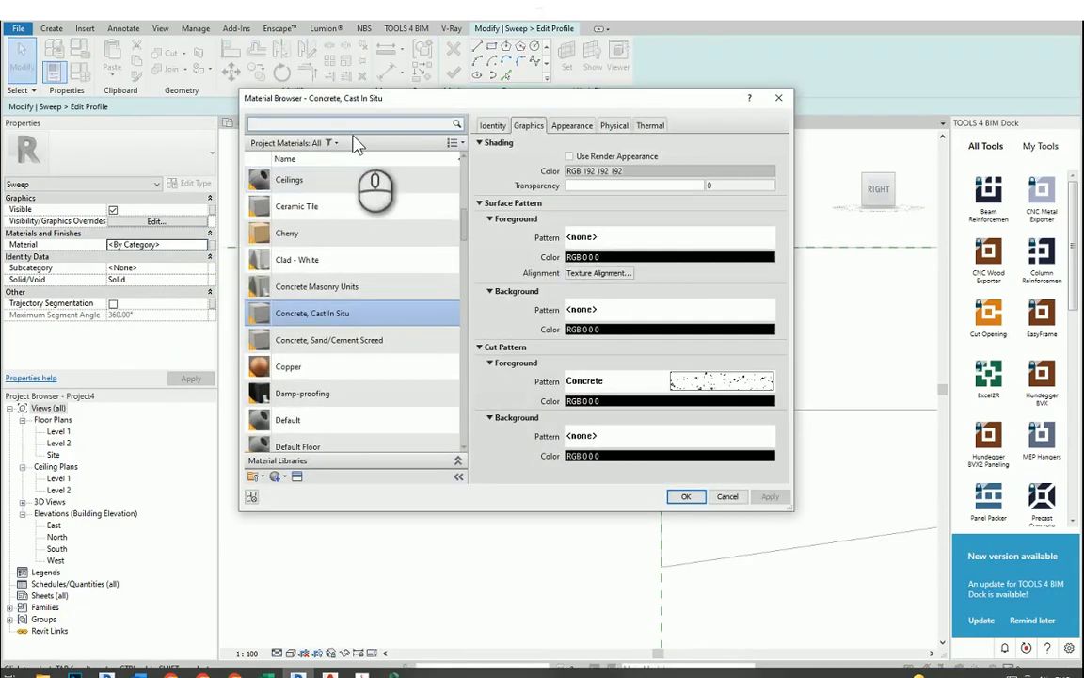
click(322, 313)
click(684, 496)
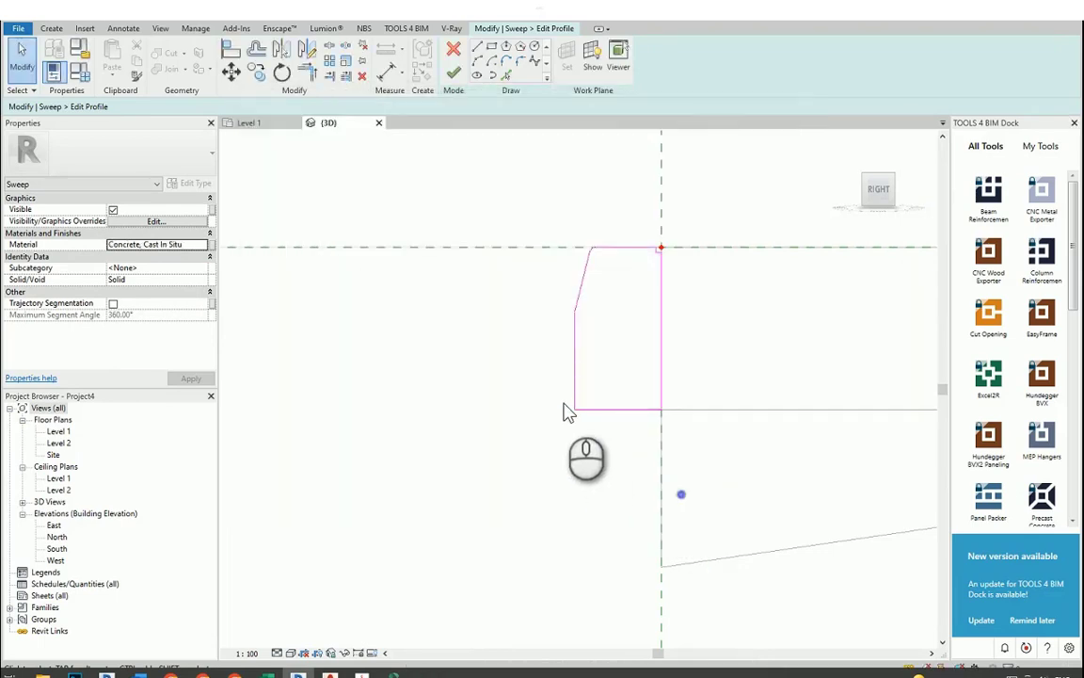
Finish the profile, the sweep and the in-place model, and return to the isometric 3D view.
click(454, 75)
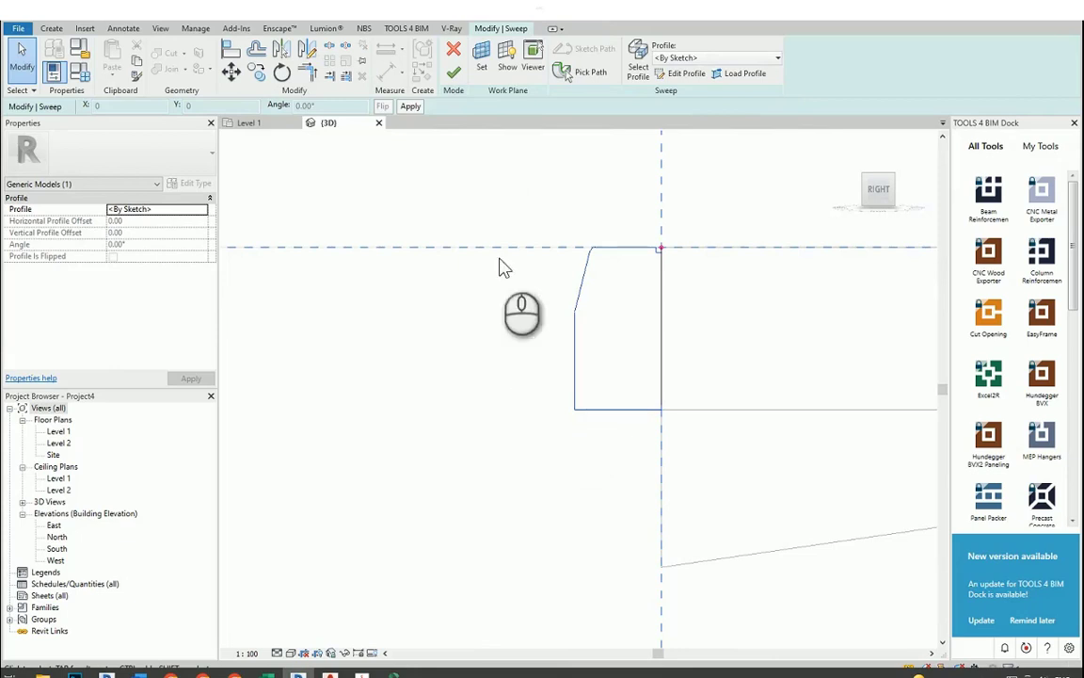
click(448, 76)
click(486, 369)
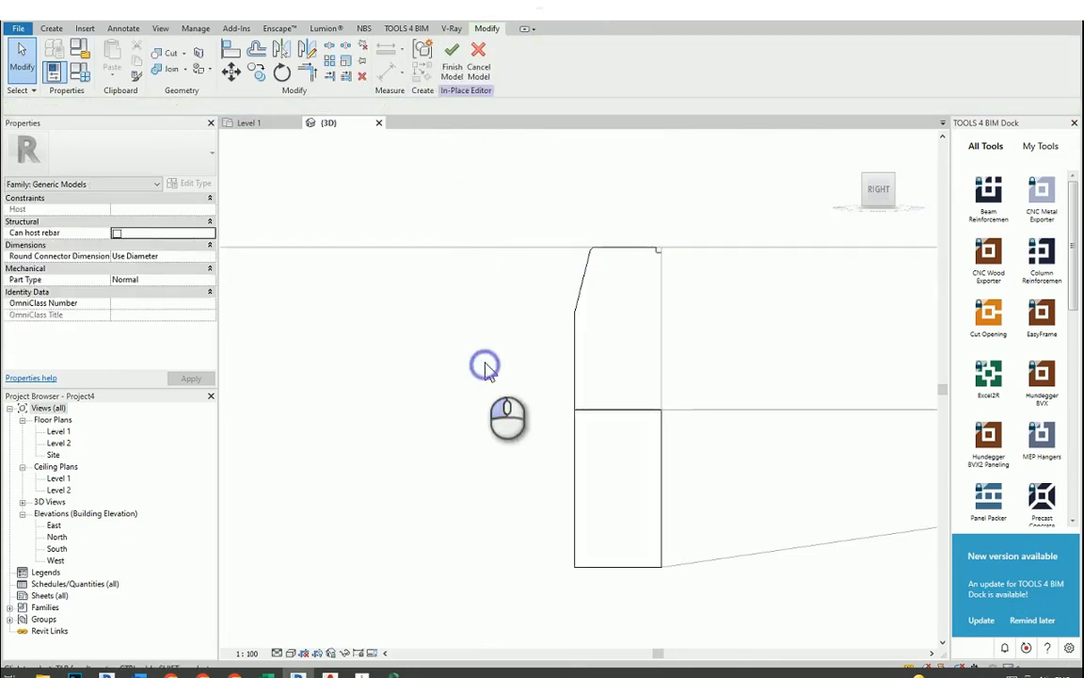
click(453, 77)
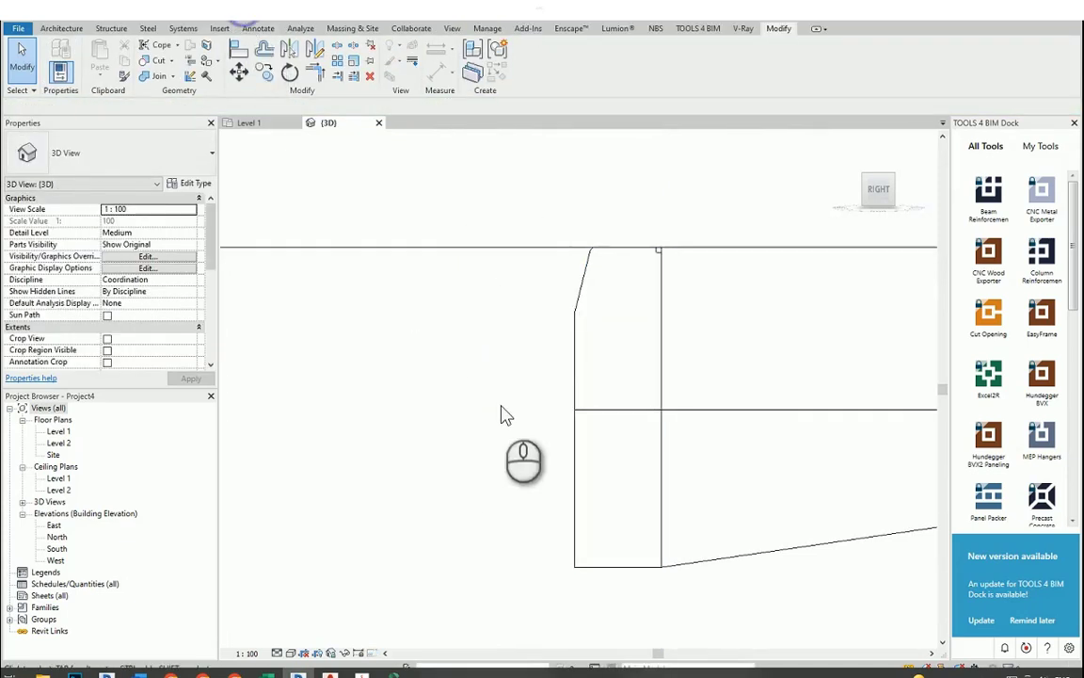
click(866, 184)
scroll(631, 382, up, 6)
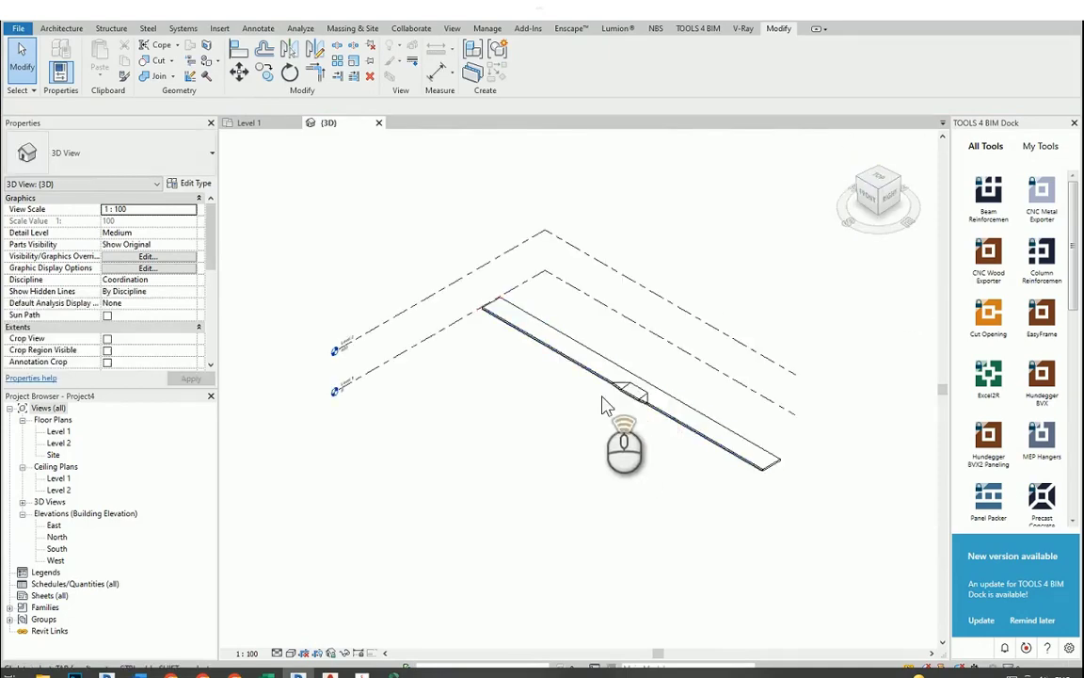
Open the Level 1 floor plan.
scroll(519, 252, up, 2)
scroll(570, 293, down, 2)
click(503, 420)
double_click(55, 432)
scroll(547, 335, down, 5)
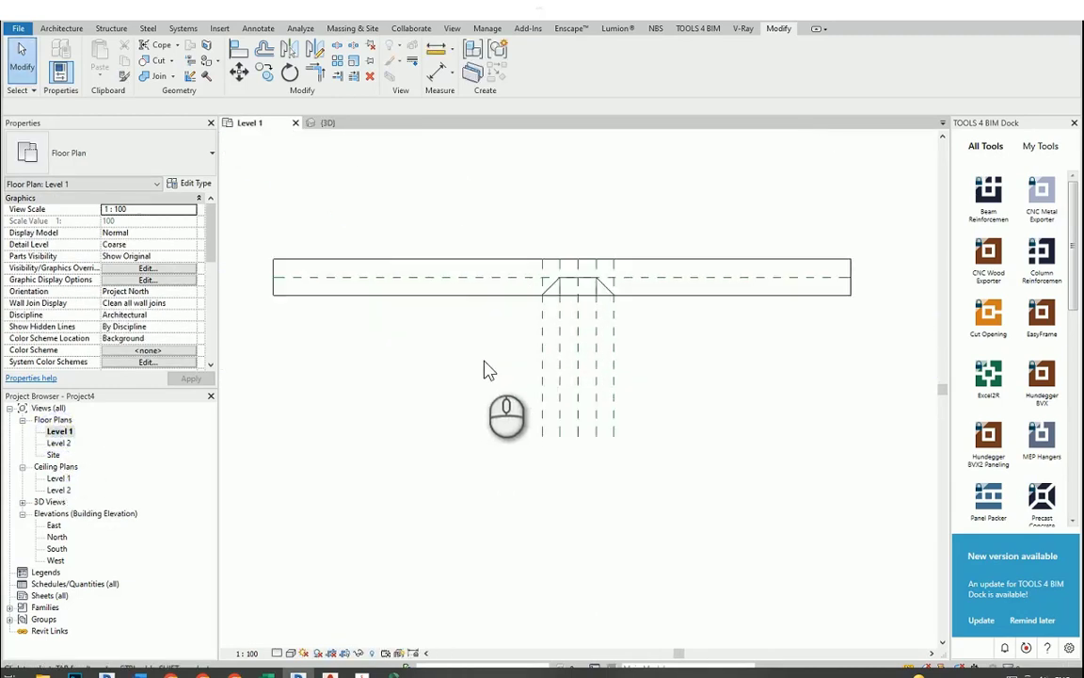
scroll(442, 303, up, 3)
double_click(62, 434)
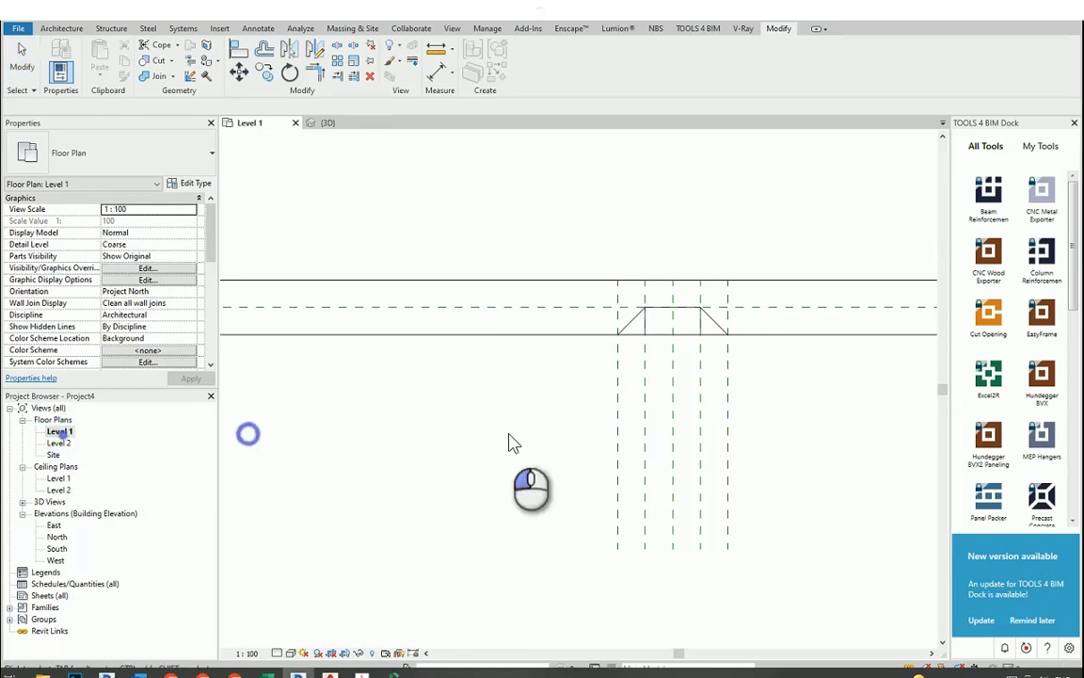
Set the Level 1 plan's detail level to Fine and its visual style to Hidden Line.
click(522, 392)
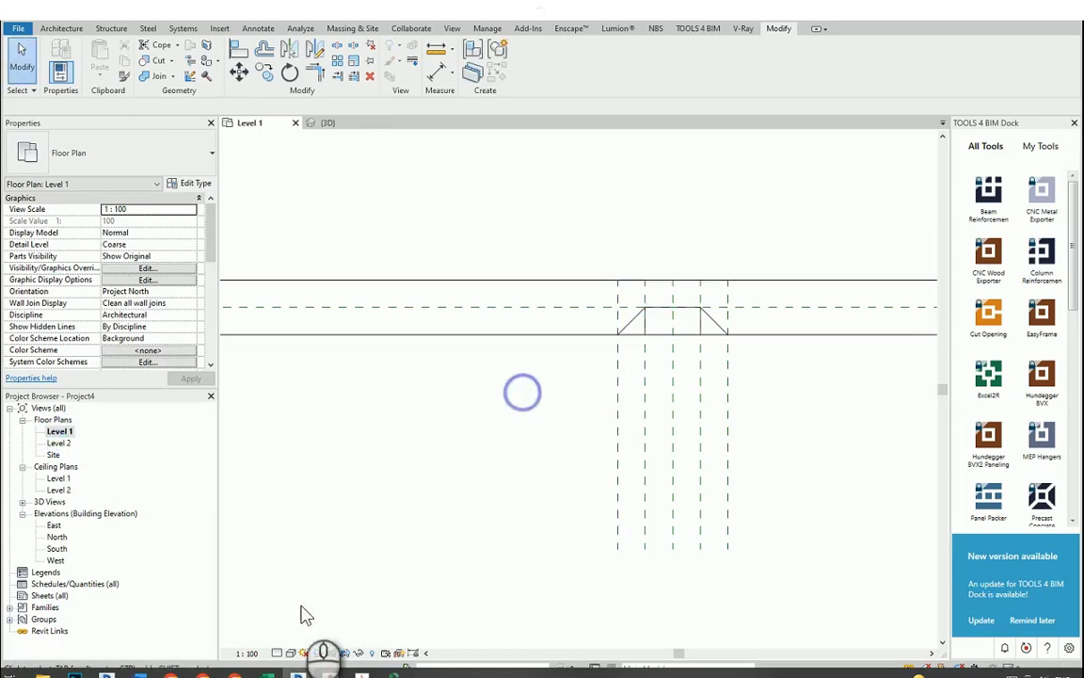
click(296, 639)
click(473, 449)
click(292, 653)
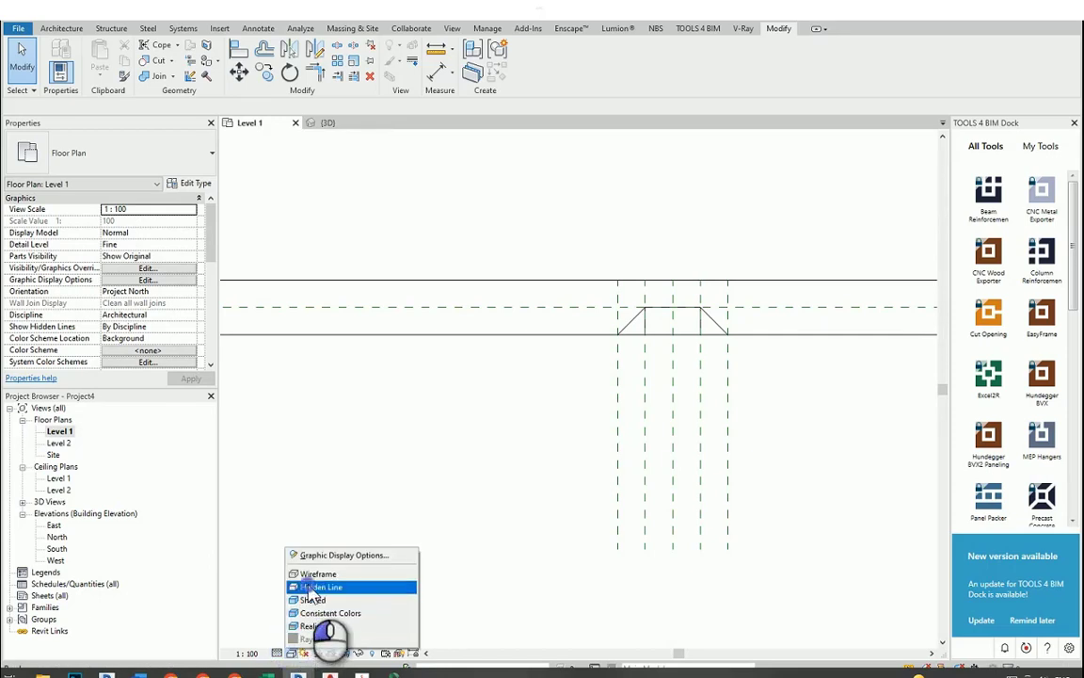
click(313, 583)
Draw a horizontal reference plane offset 400 below the sidewalk's front edge, crossing the ramp's vertical reference planes.
scroll(527, 424, down, 2)
scroll(694, 312, up, 2)
scroll(561, 196, down, 2)
middle_drag(660, 435, 669, 421)
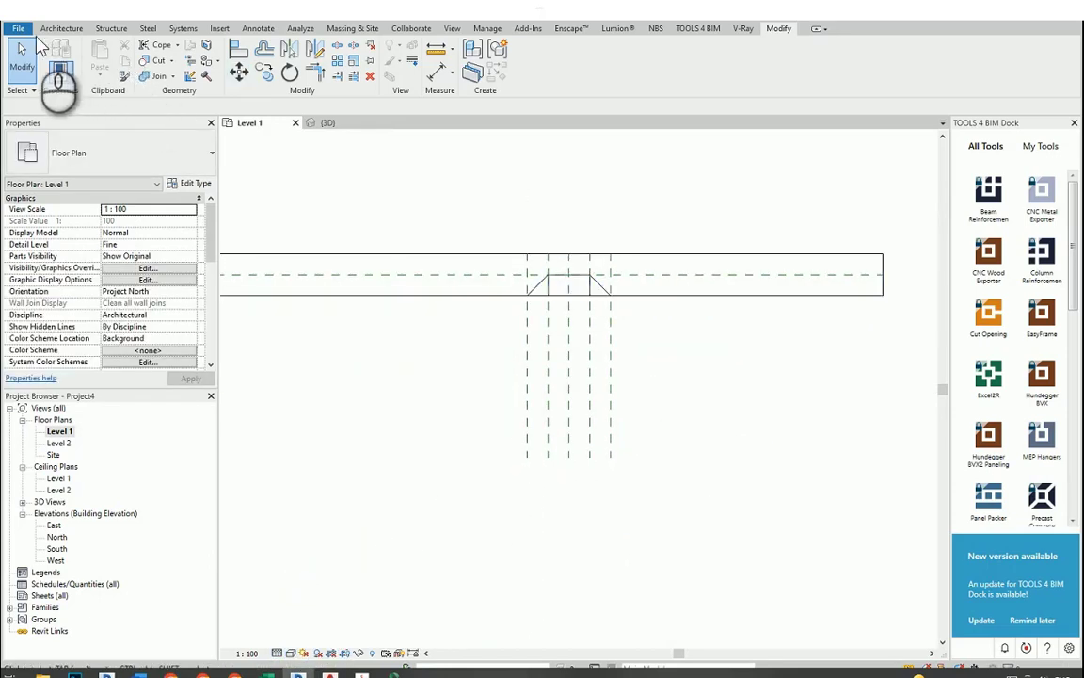
key(alt+f)
click(66, 31)
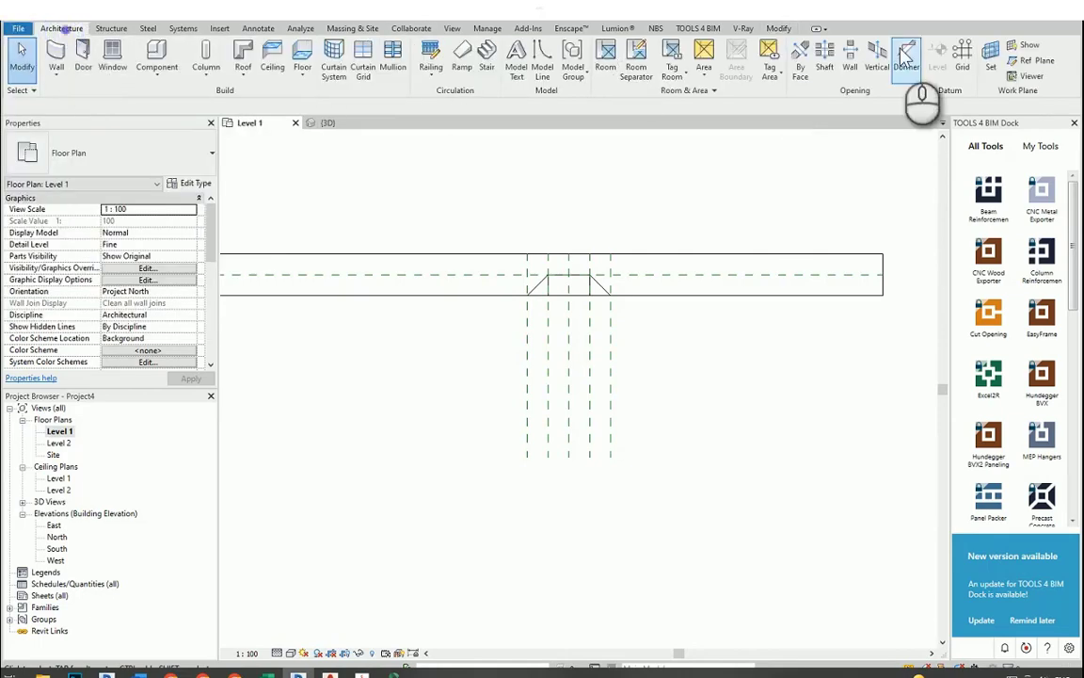
click(1018, 54)
double_click(206, 106)
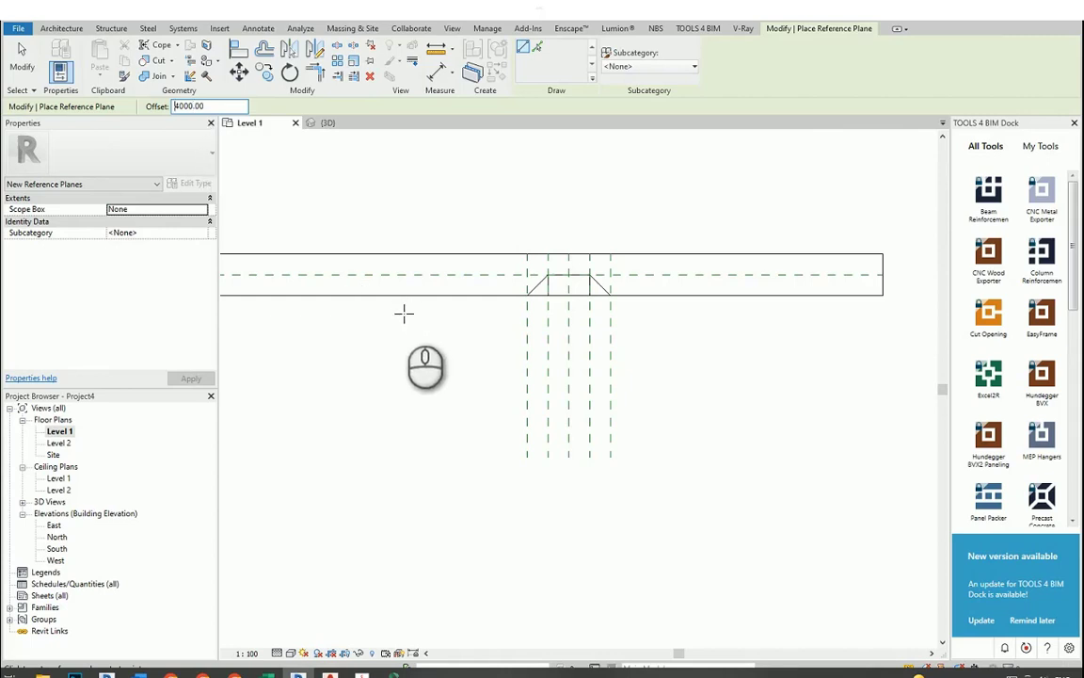
double_click(203, 105)
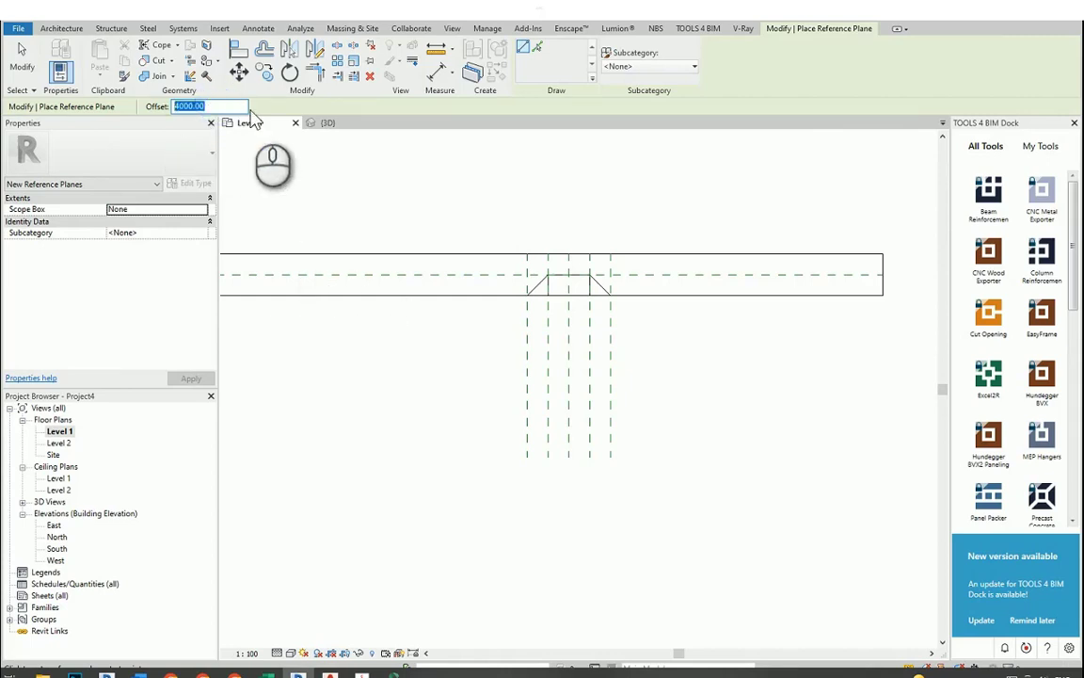
text(400)
click(373, 294)
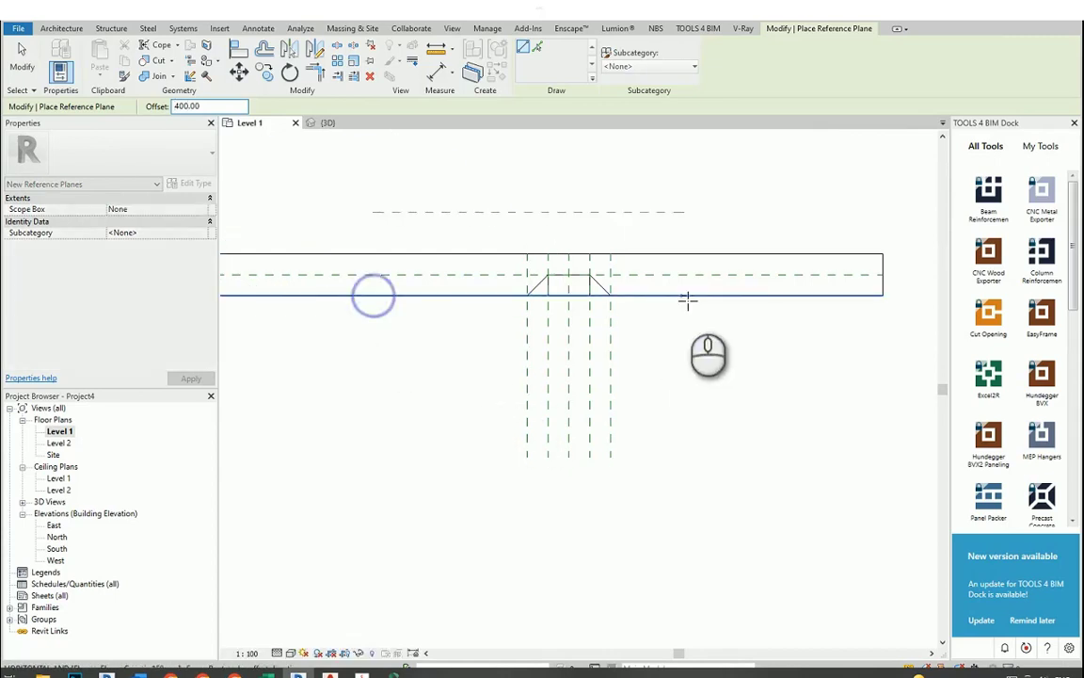
click(711, 294)
key(Escape)
key(Escape)
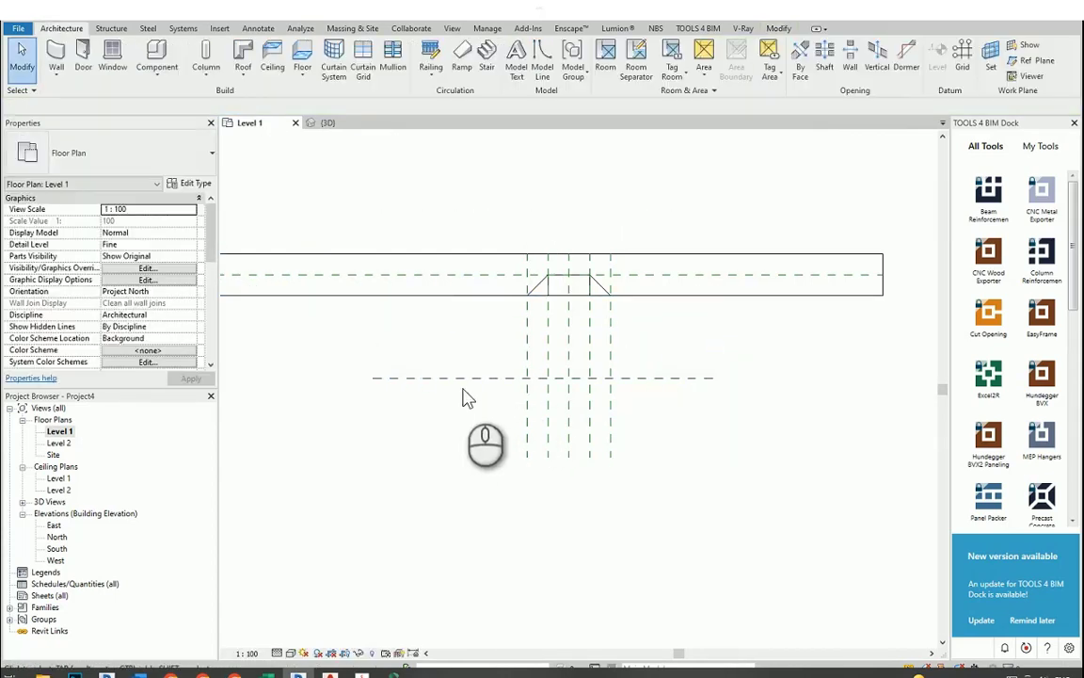
scroll(459, 301, down, 1)
click(460, 282)
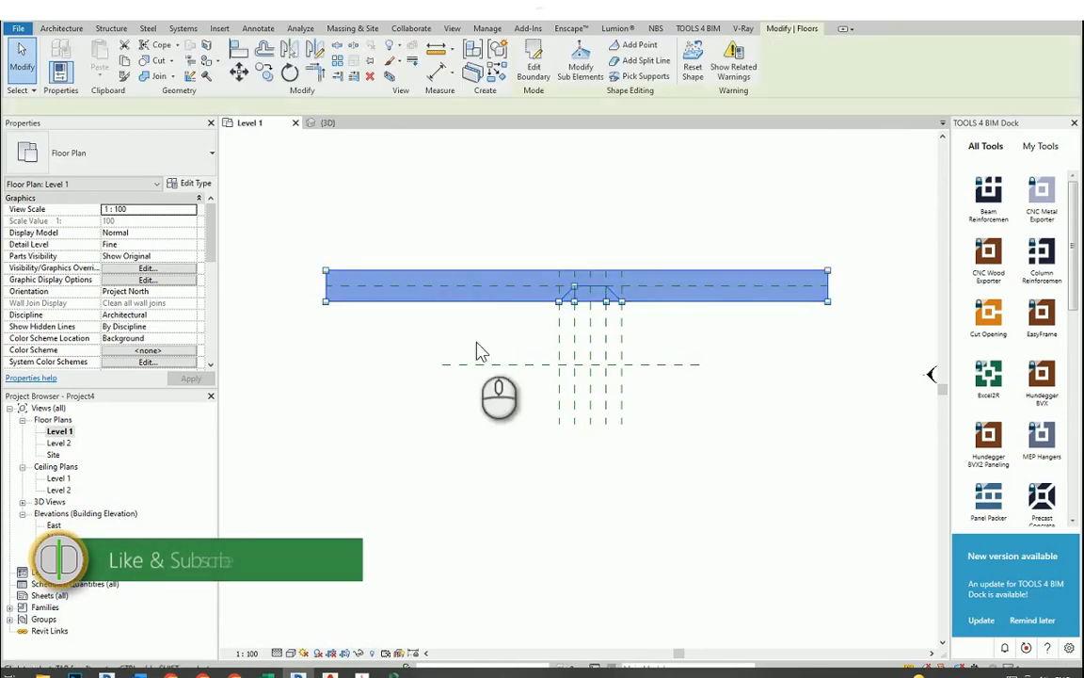
scroll(499, 363, up, 1)
drag(258, 206, 903, 313)
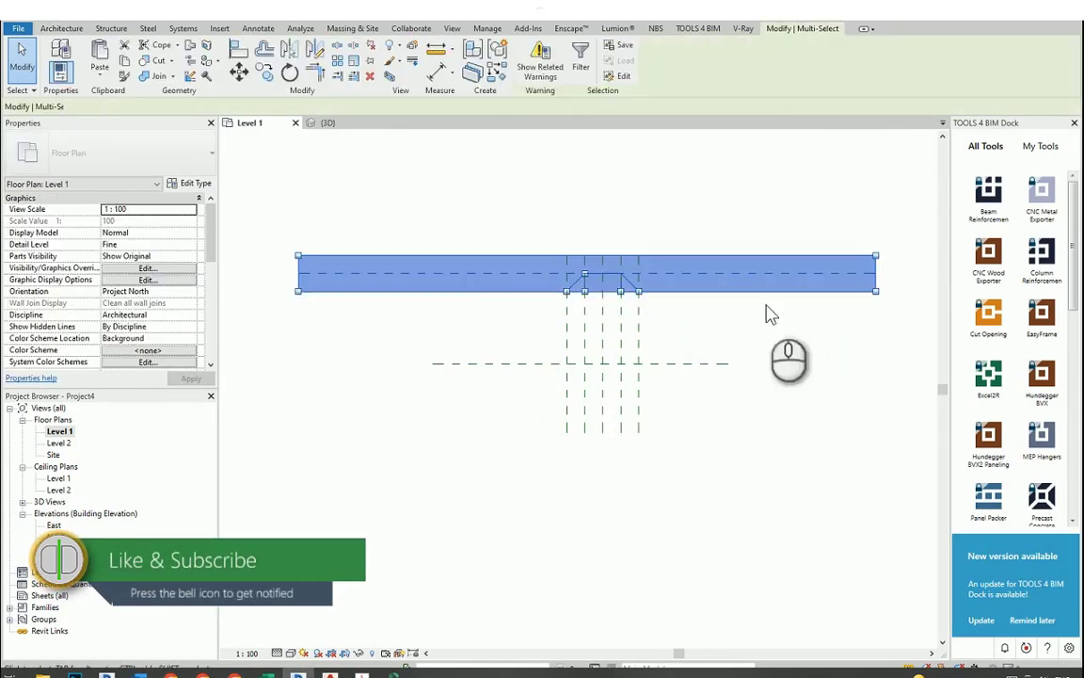
click(580, 66)
click(426, 271)
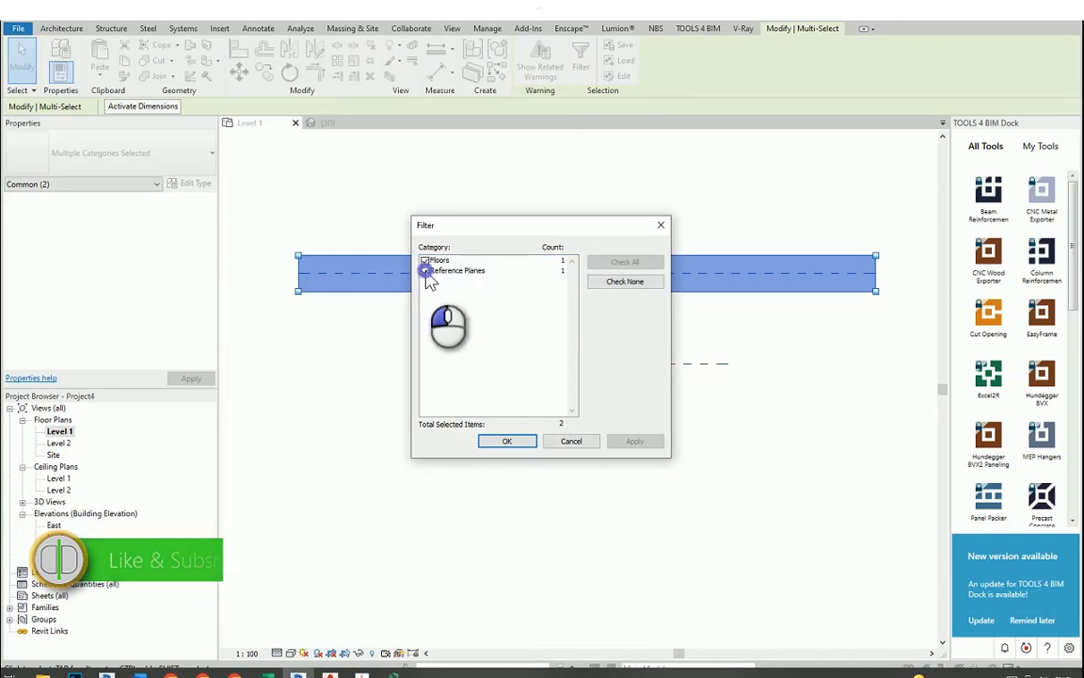
click(505, 444)
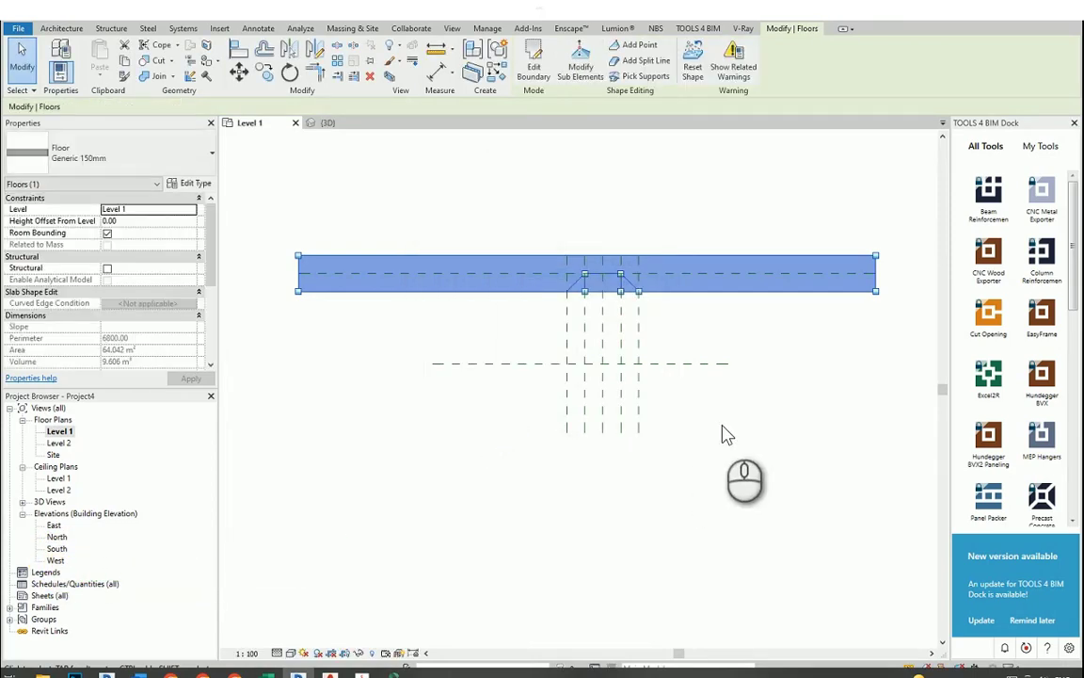
click(698, 363)
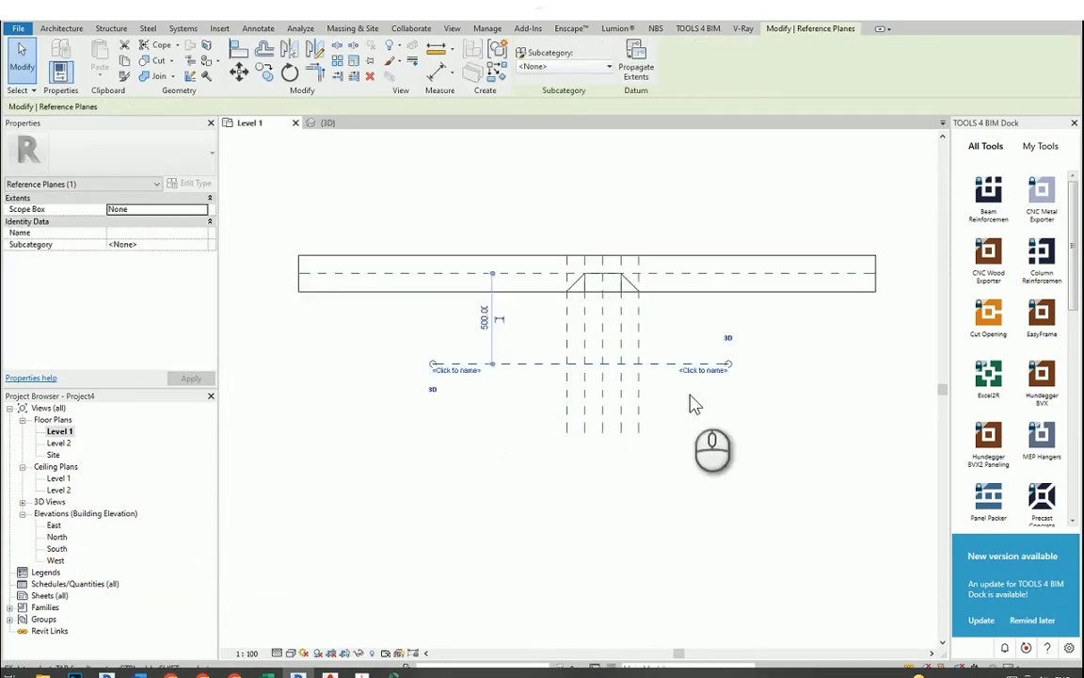
click(508, 381)
Mirror a copy of the sidewalk floor and its lengthwise reference plane about the new horizontal reference plane.
drag(266, 227, 909, 325)
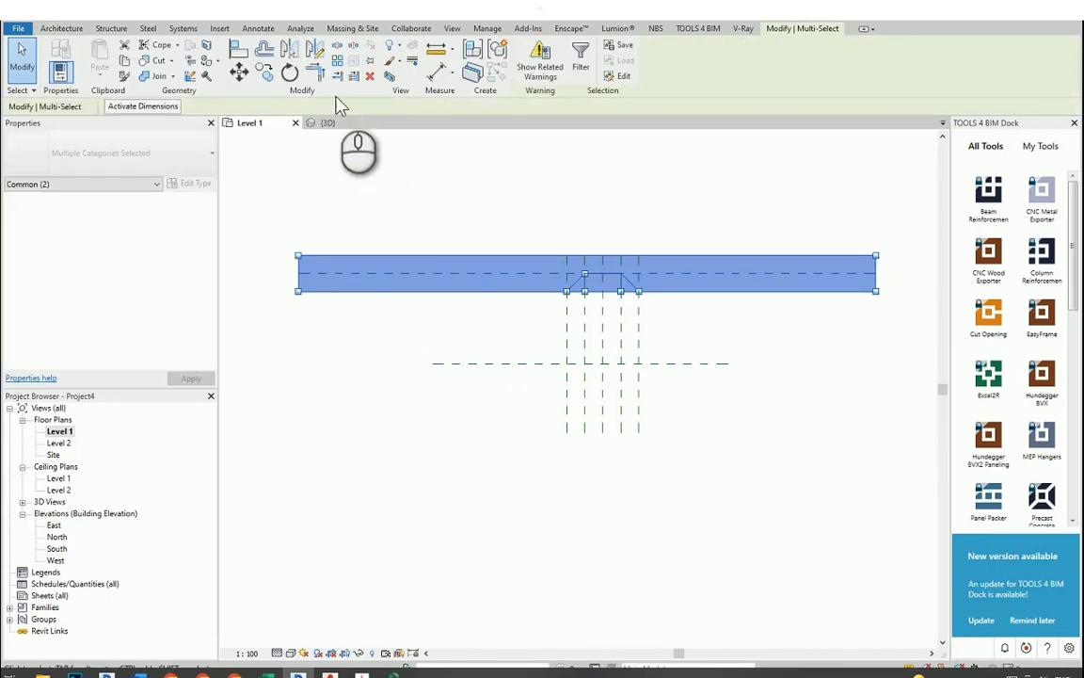
click(291, 50)
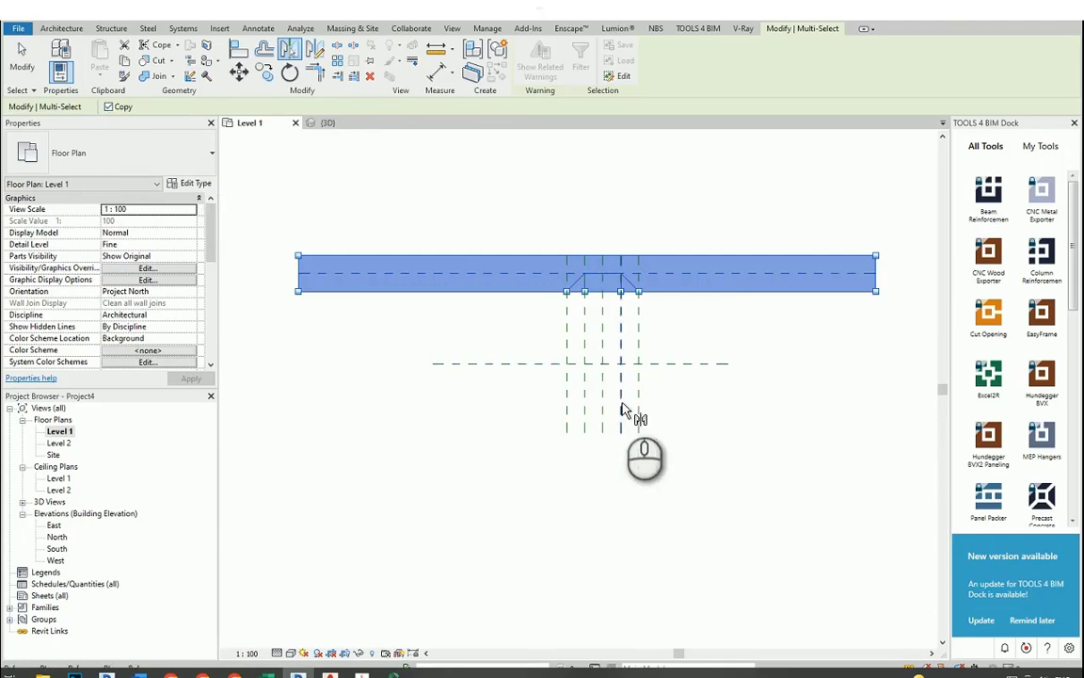
click(674, 363)
click(807, 386)
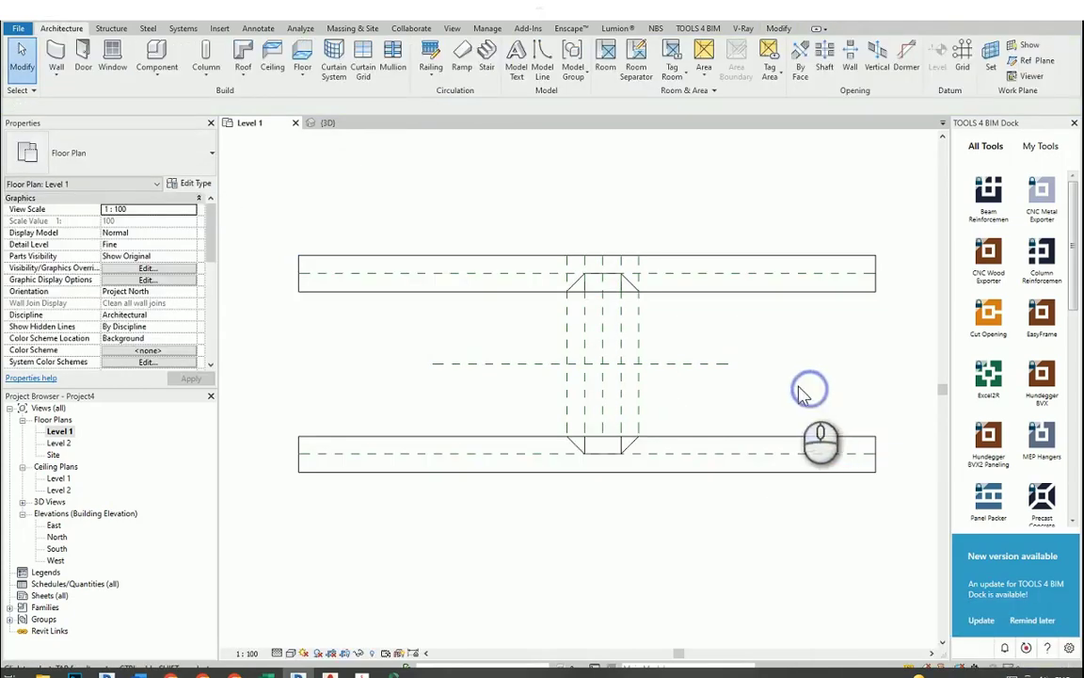
Examine both sidewalks in the 3D view, including the curb stone's end and the mirrored ramp.
click(220, 13)
scroll(644, 418, down, 7)
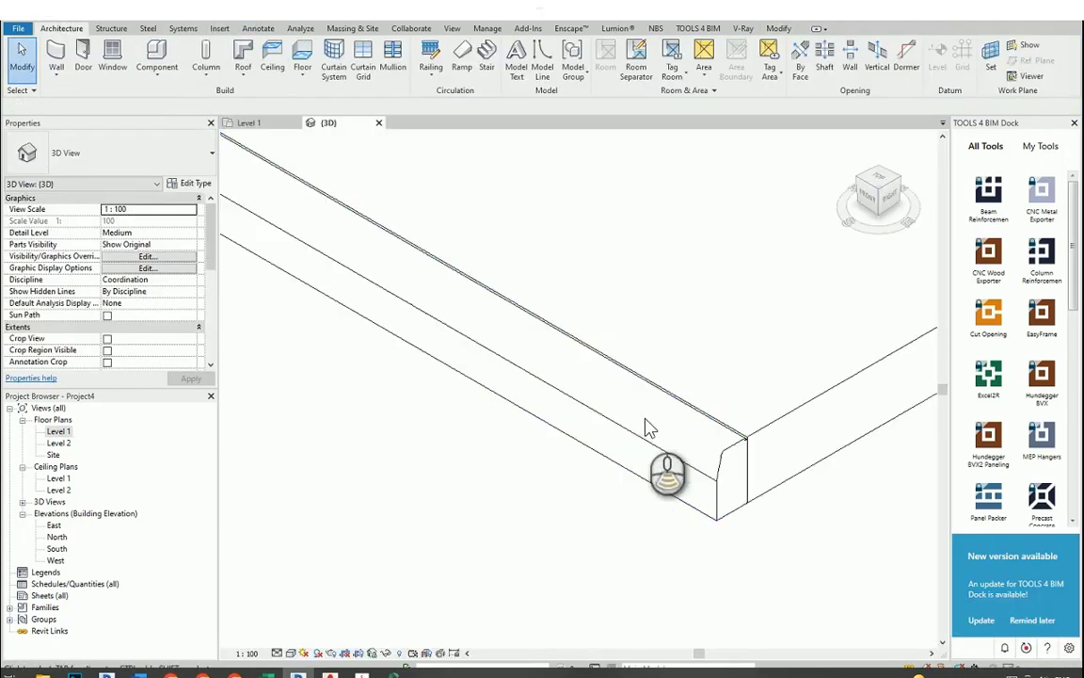
scroll(740, 378, down, 3)
scroll(329, 371, up, 4)
scroll(341, 213, up, 5)
scroll(352, 367, down, 3)
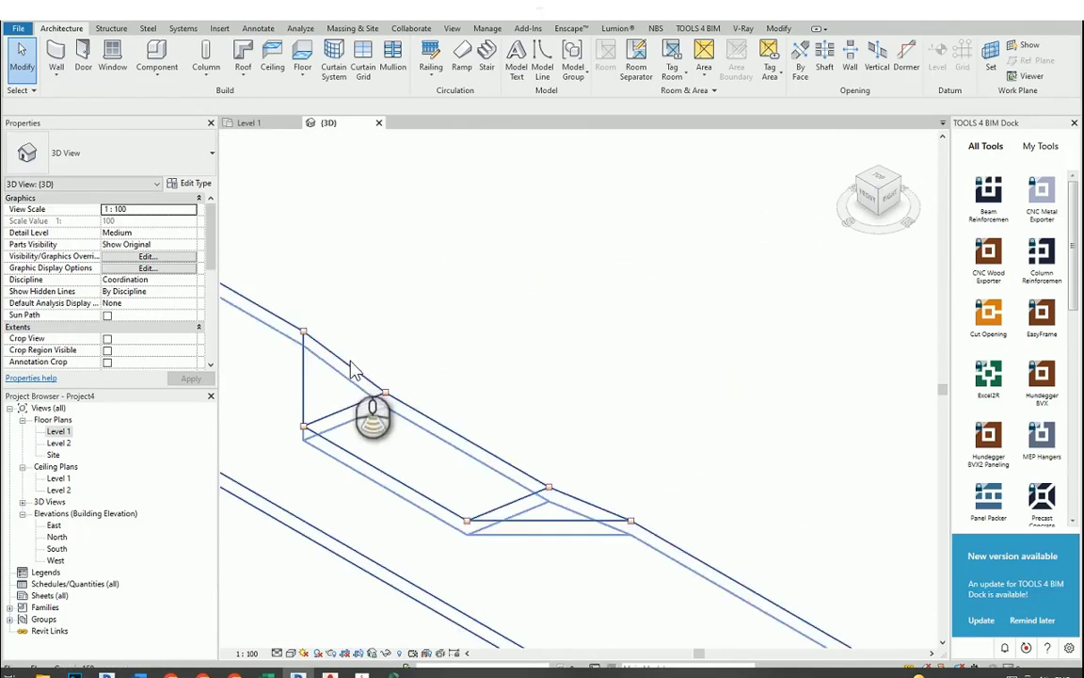
scroll(508, 416, down, 3)
scroll(473, 342, up, 1)
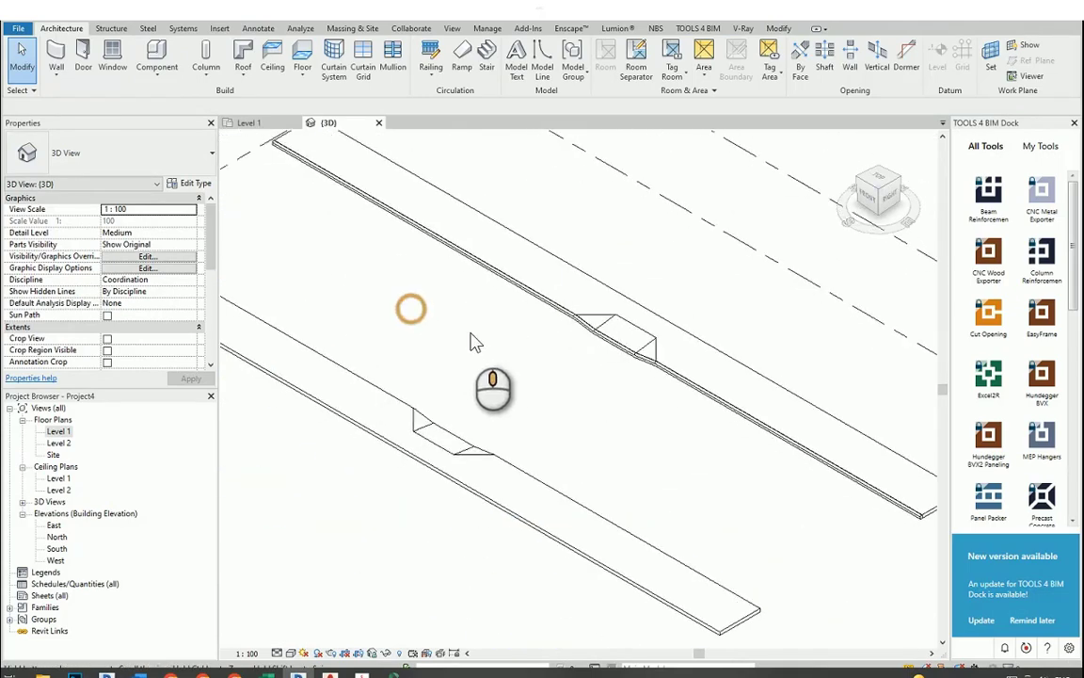
In the Site floor plan, mirror a copy of the curb stone about the horizontal reference plane onto the second sidewalk.
click(504, 288)
double_click(55, 431)
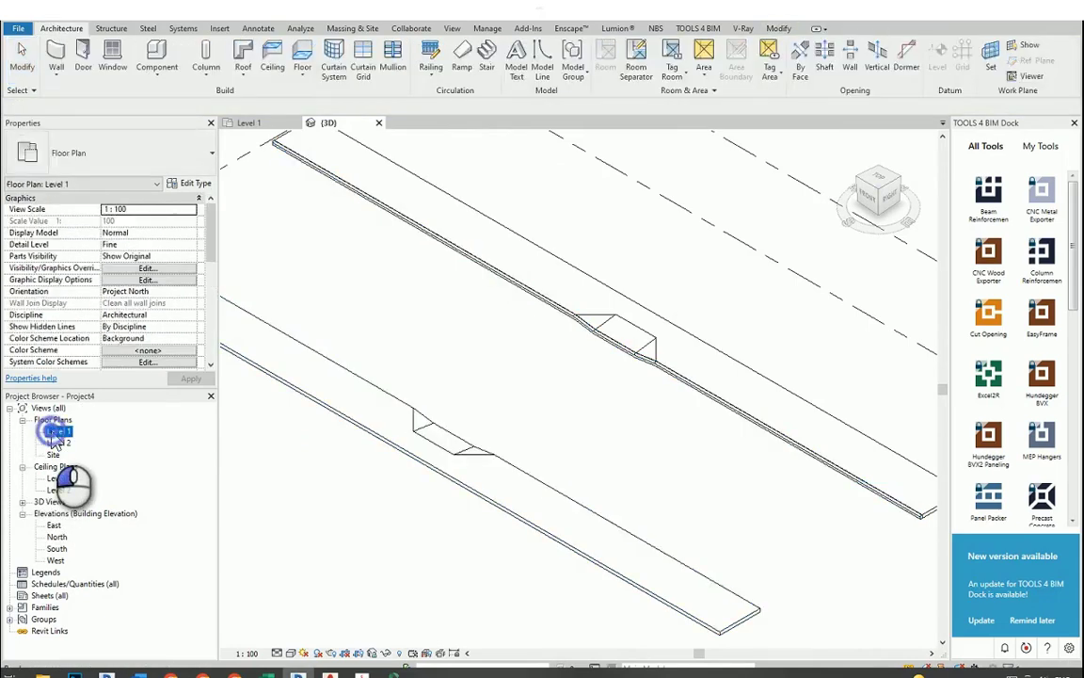
click(53, 455)
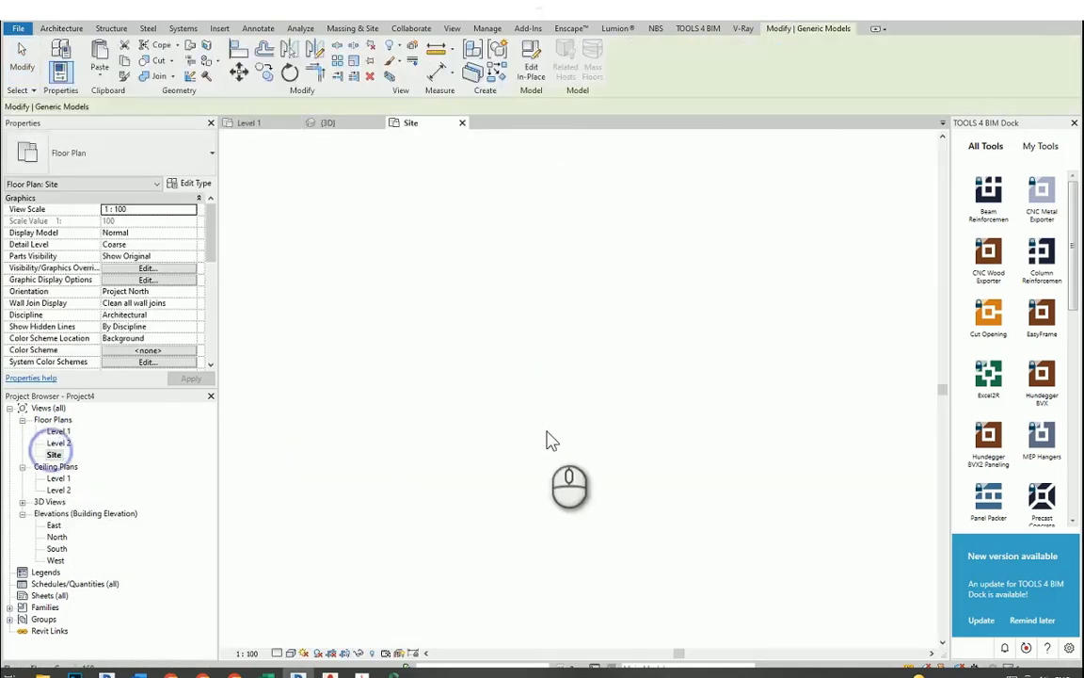
scroll(531, 299, up, 2)
click(533, 284)
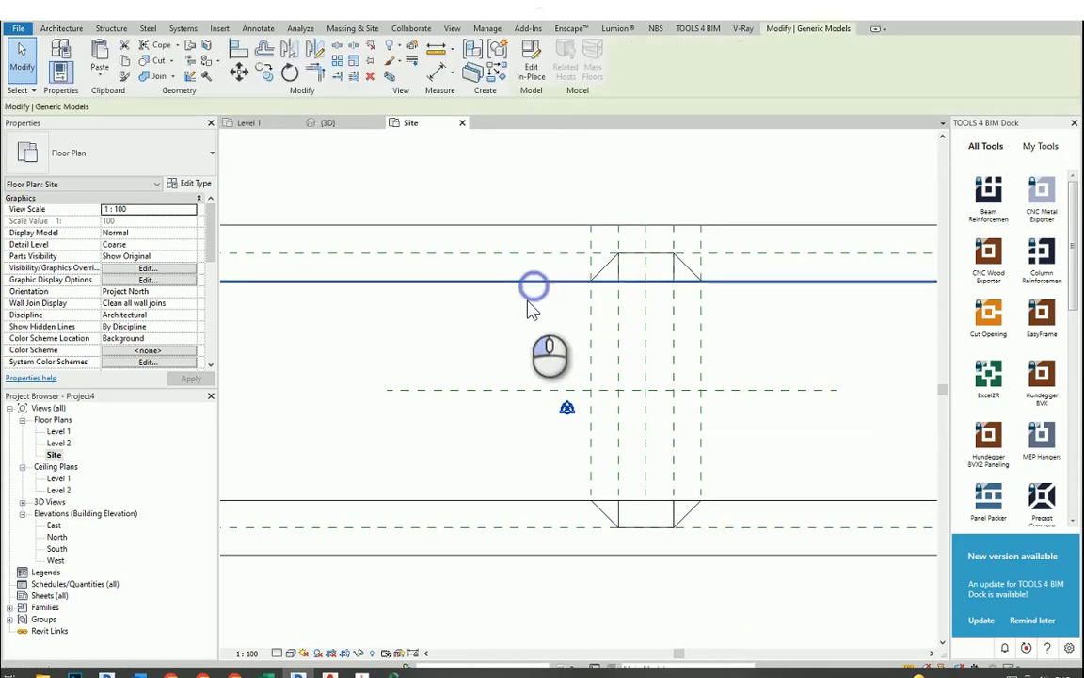
scroll(522, 343, down, 2)
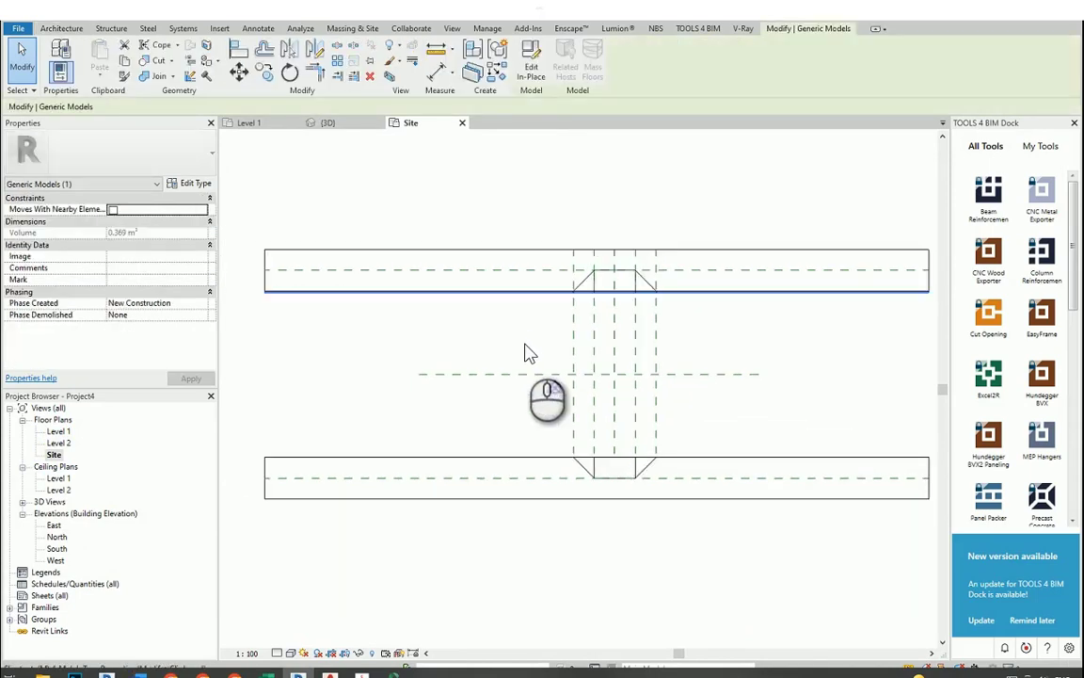
click(368, 387)
Examine the mirrored curb stone along the second sidewalk and at its end in the 3D view.
click(327, 122)
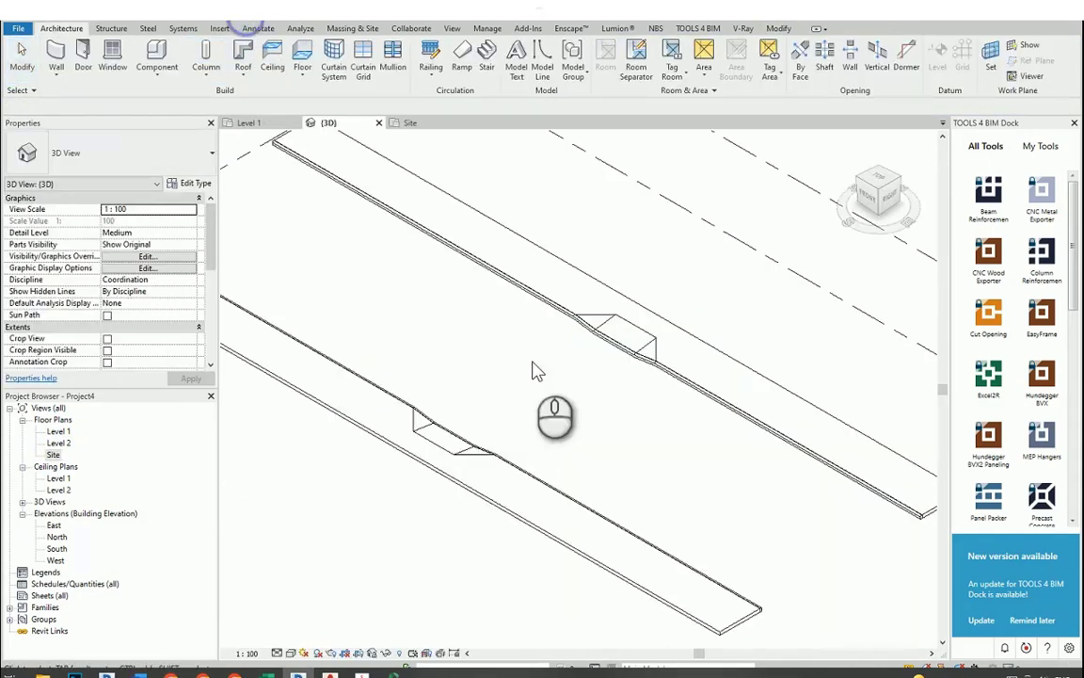
scroll(476, 475, up, 5)
scroll(377, 308, down, 5)
scroll(774, 506, up, 8)
scroll(758, 617, down, 9)
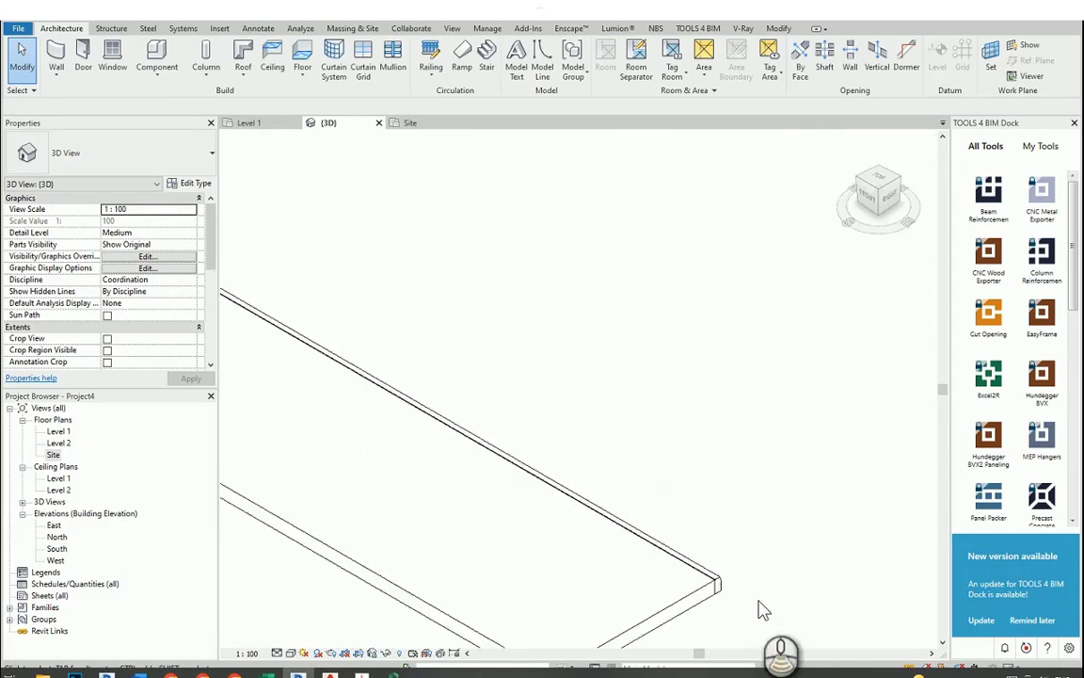
scroll(511, 422, up, 1)
Return to the Site floor plan and create a four-sided toposurface surrounding both sidewalks.
double_click(54, 454)
scroll(491, 396, down, 3)
mouse_move(574, 232)
middle_down()
mouse_move(597, 254)
mouse_move(578, 250)
middle_up()
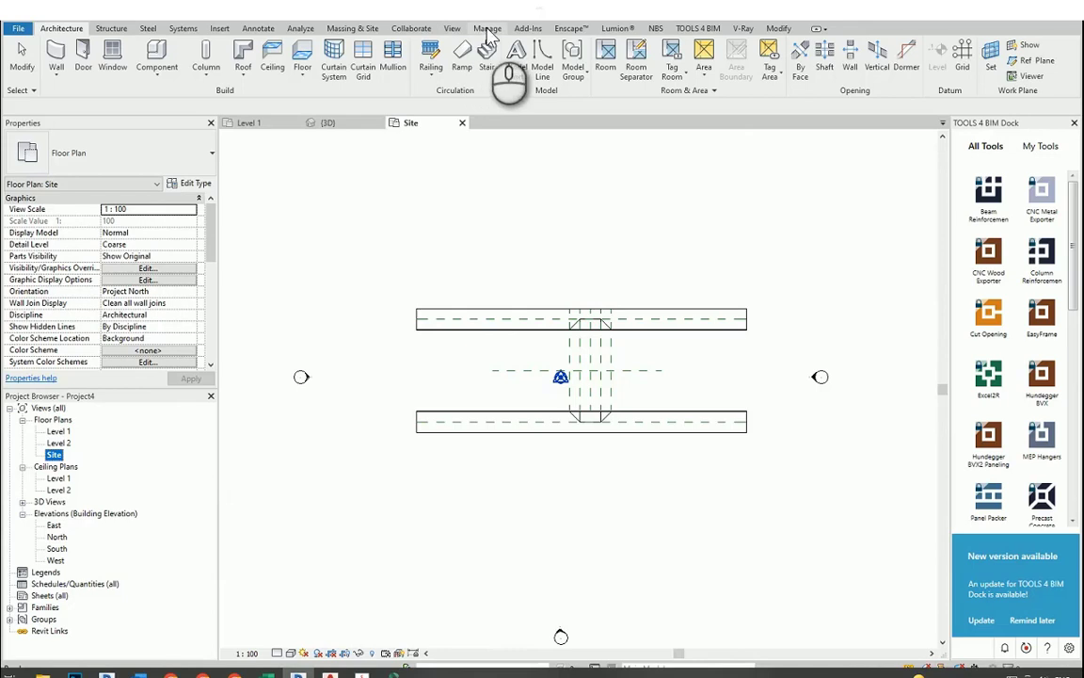
click(411, 28)
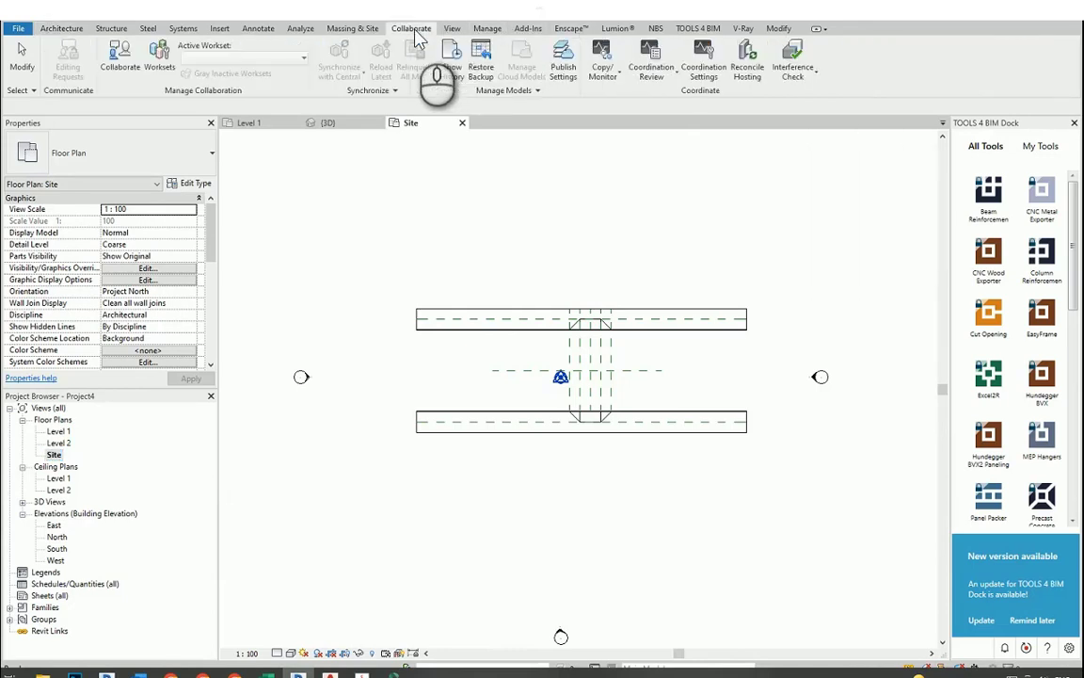
click(354, 29)
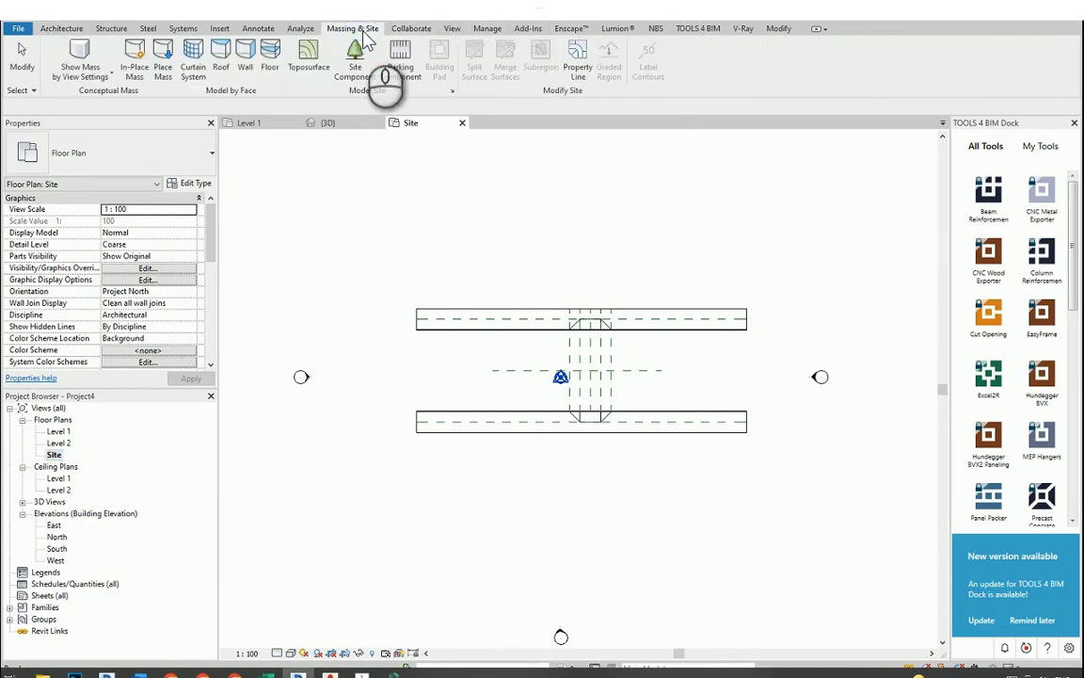
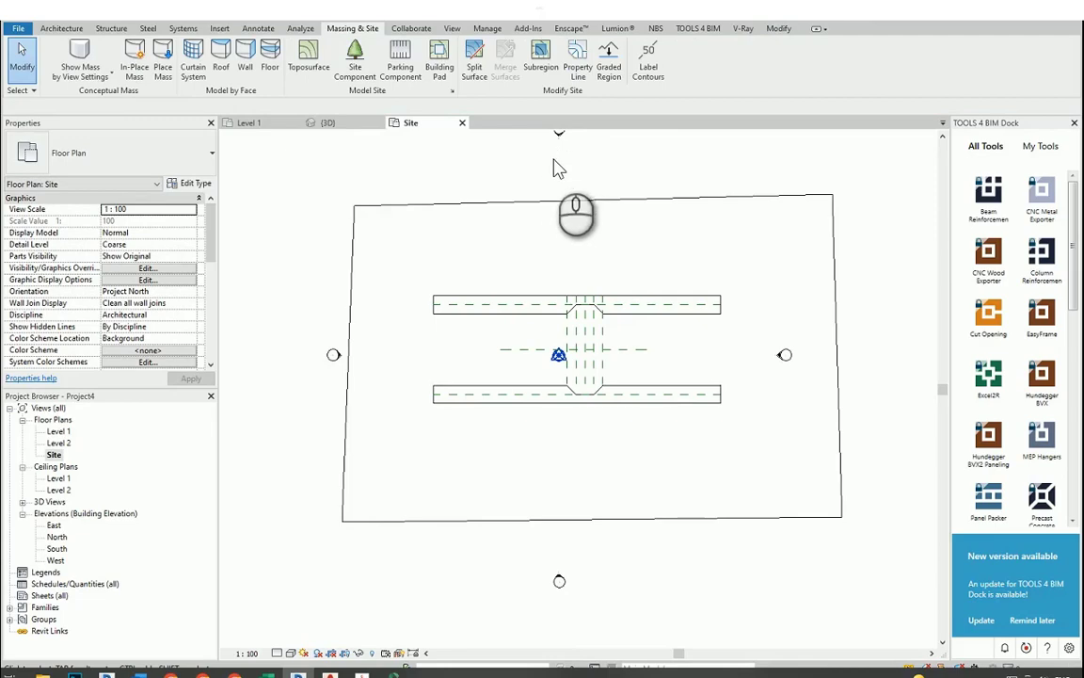
Start a subregion on the toposurface and draw a straight boundary line along the upper sidewalk's curb edge.
click(446, 202)
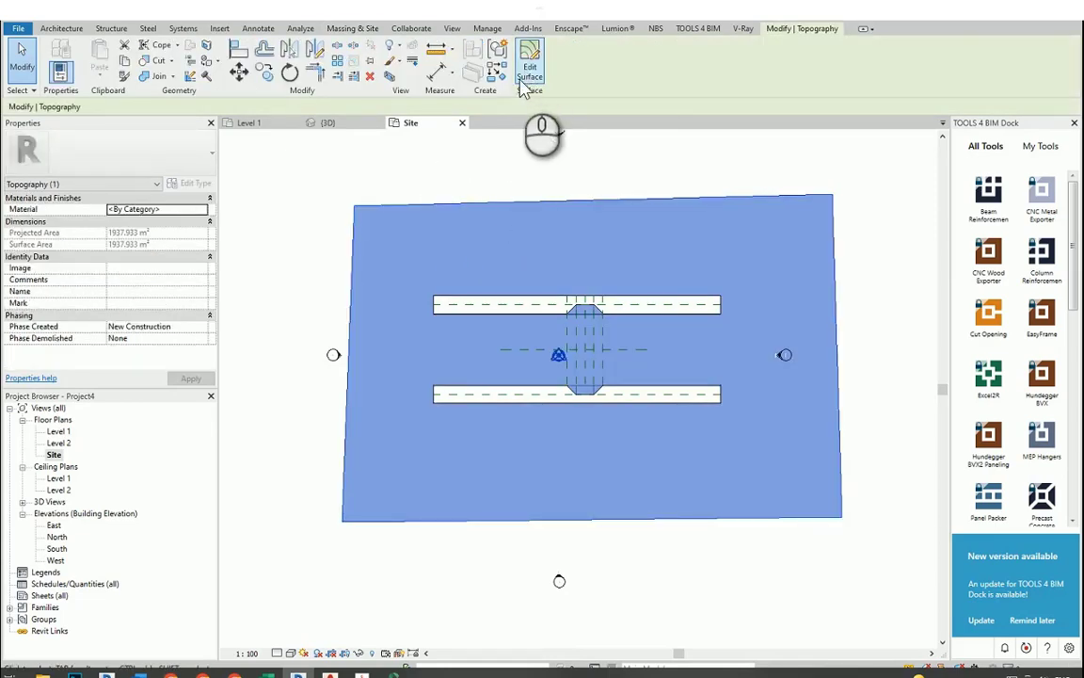
click(487, 153)
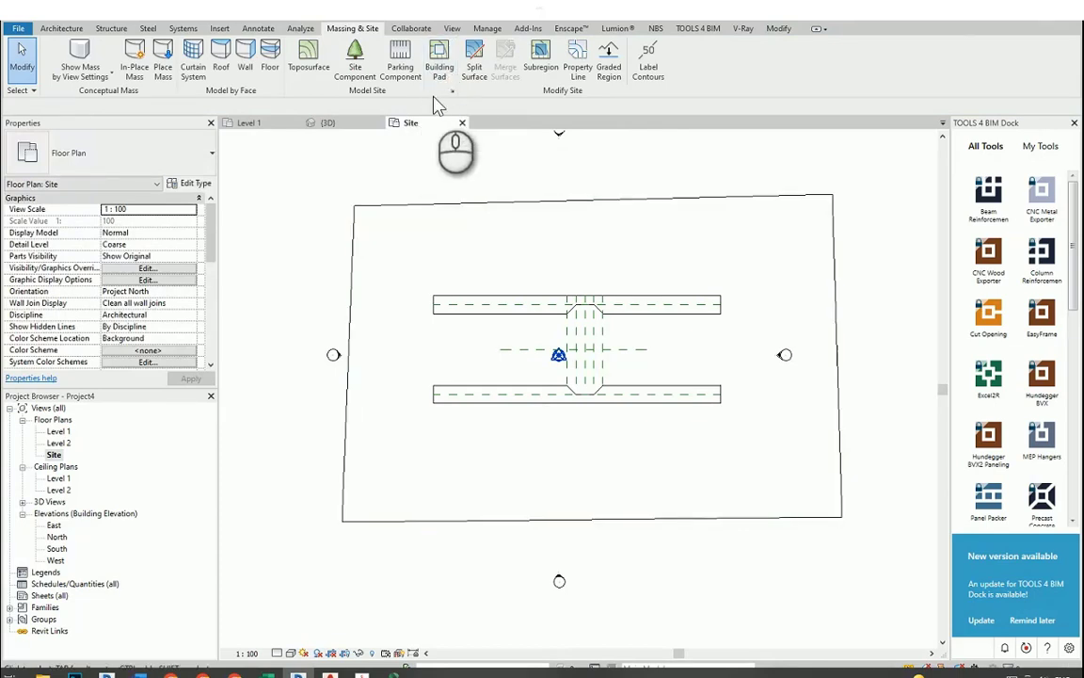
click(539, 59)
scroll(565, 262, up, 2)
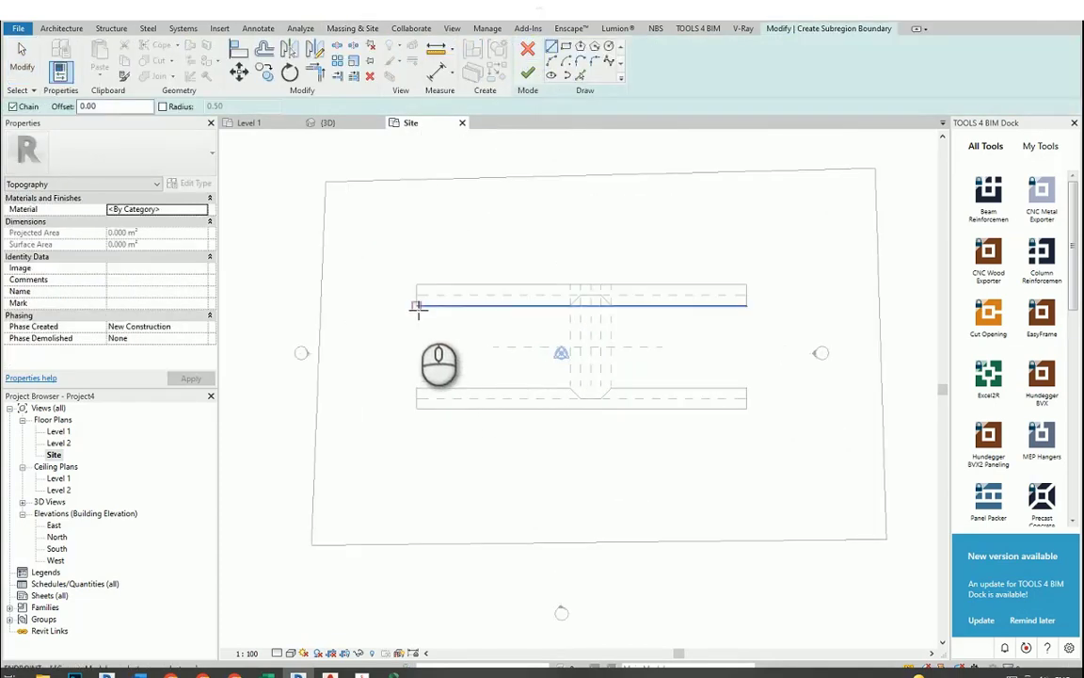
scroll(442, 282, up, 5)
scroll(380, 328, up, 2)
click(389, 348)
scroll(313, 344, down, 4)
scroll(311, 326, down, 4)
click(717, 327)
Draw a second subregion boundary line along the lower sidewalk's curb edge.
scroll(327, 436, up, 5)
scroll(340, 369, up, 3)
click(330, 316)
scroll(295, 376, down, 5)
scroll(311, 373, down, 4)
click(687, 371)
Extend the right ends of both subregion boundary lines to the toposurface's right edge.
key(Escape)
middle_drag(549, 343, 660, 367)
key(Escape)
key(Escape)
click(770, 378)
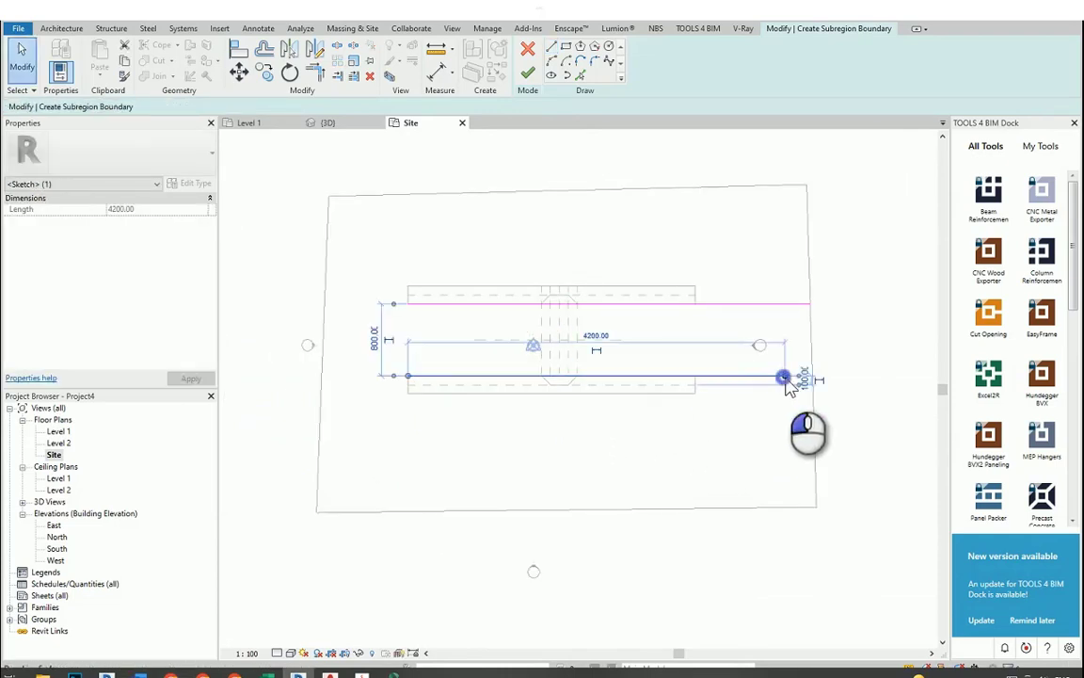
drag(789, 388, 813, 380)
click(579, 75)
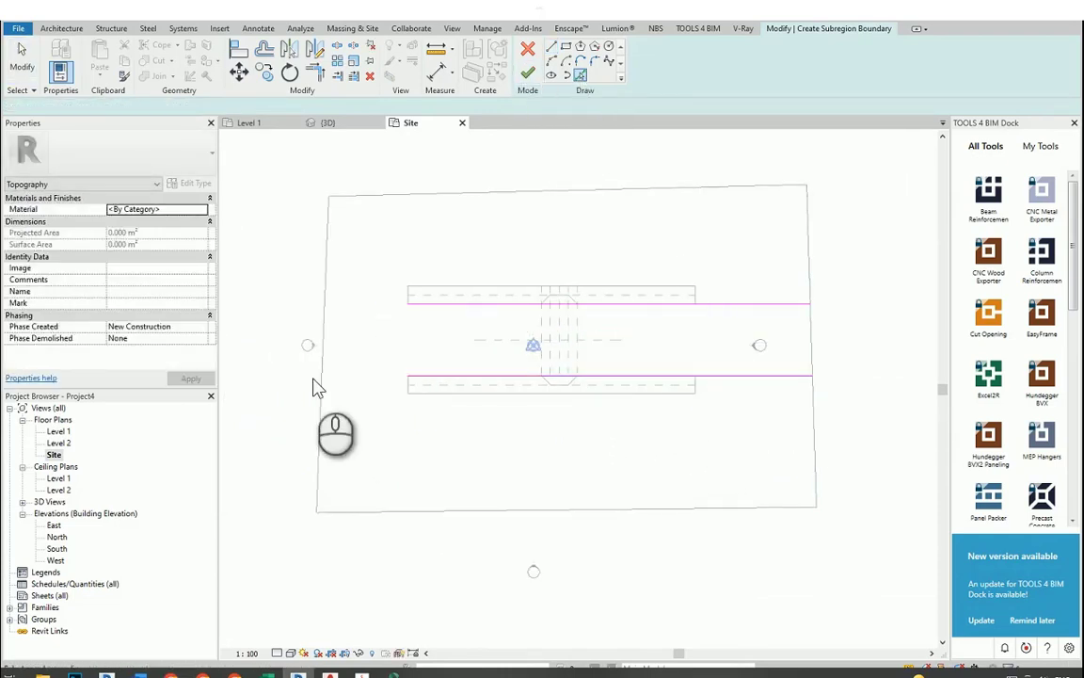
Extend the left ends of both subregion boundary lines to the toposurface's left edge.
key(Escape)
scroll(393, 320, up, 1)
click(429, 303)
drag(413, 302, 324, 302)
click(415, 386)
drag(416, 386, 313, 385)
key(Escape)
middle_drag(787, 433, 722, 436)
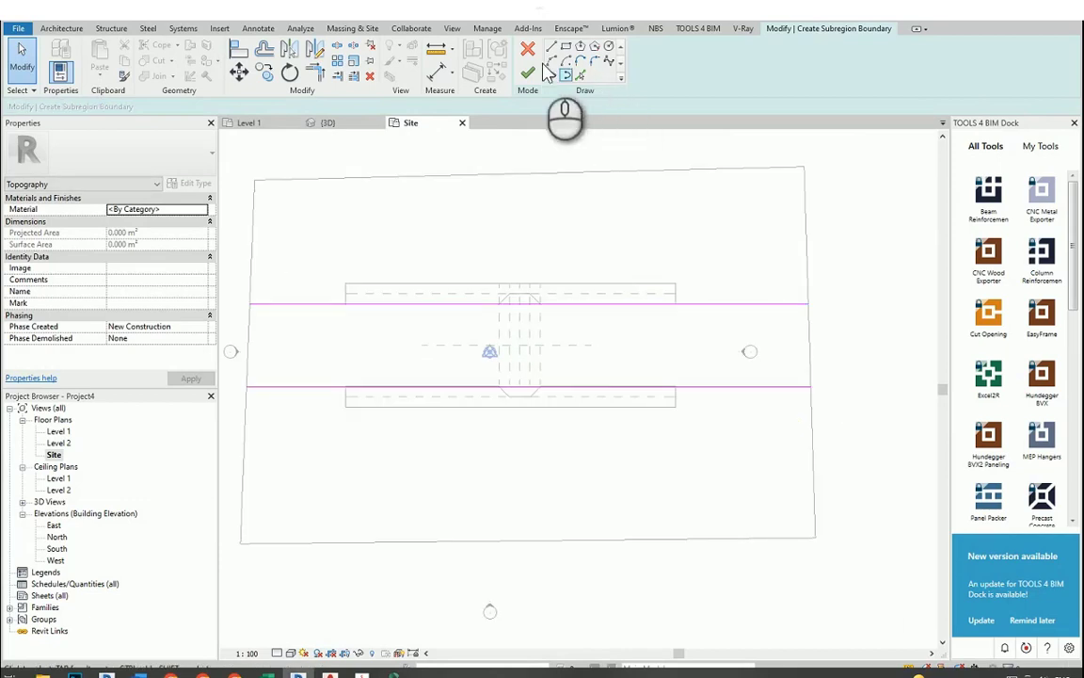
Close the subregion boundary with a vertical line at each end, joining the upper and lower boundary lines.
click(552, 54)
scroll(793, 326, up, 2)
click(829, 293)
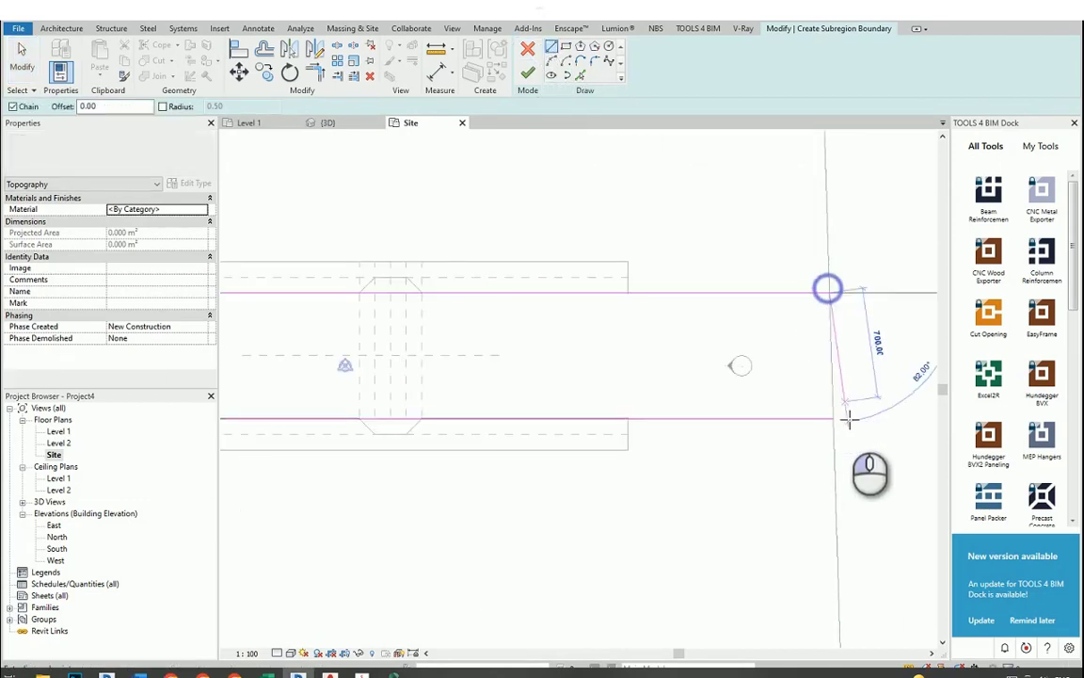
scroll(833, 424, up, 2)
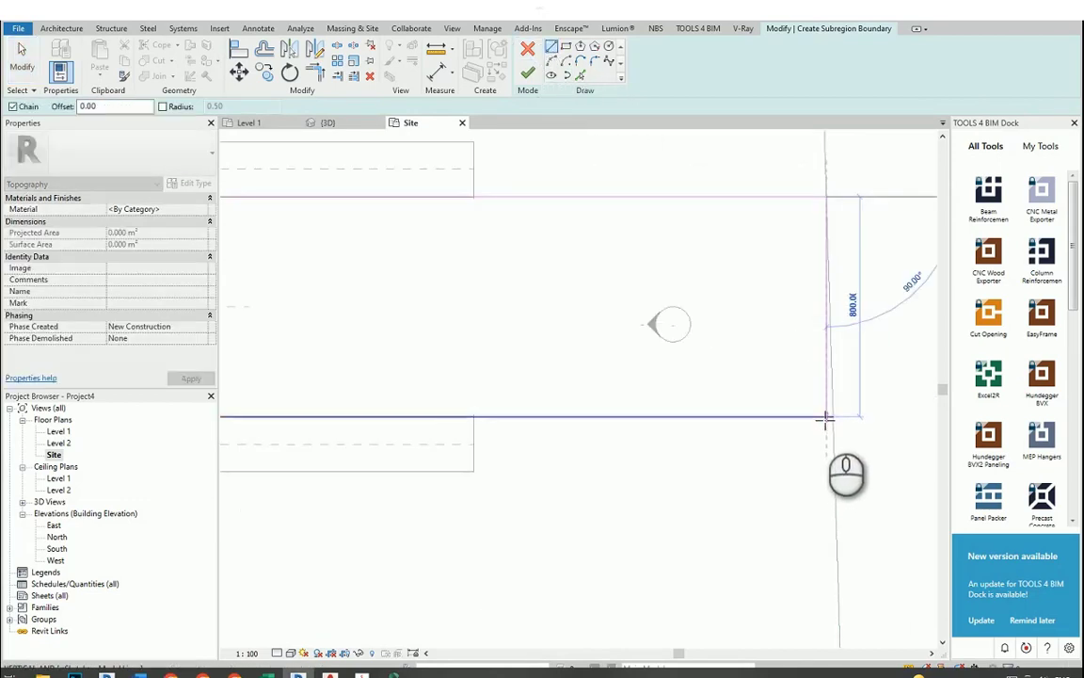
click(828, 417)
scroll(816, 393, down, 3)
scroll(448, 380, up, 3)
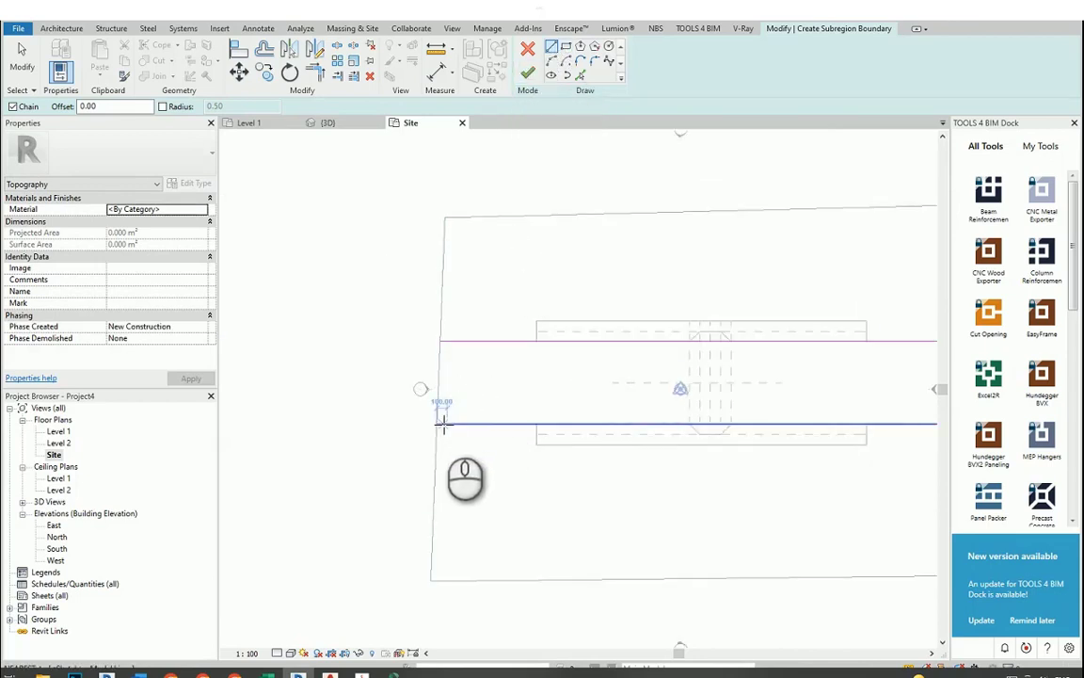
click(440, 342)
click(440, 424)
scroll(367, 406, down, 3)
key(Escape)
key(Escape)
Pull both end lines of the boundary inward to just beyond the sidewalk ends and finish the subregion.
click(414, 413)
click(408, 399)
scroll(811, 421, up, 2)
click(838, 377)
drag(838, 377, 743, 379)
click(313, 388)
click(280, 387)
drag(279, 386, 372, 387)
click(451, 394)
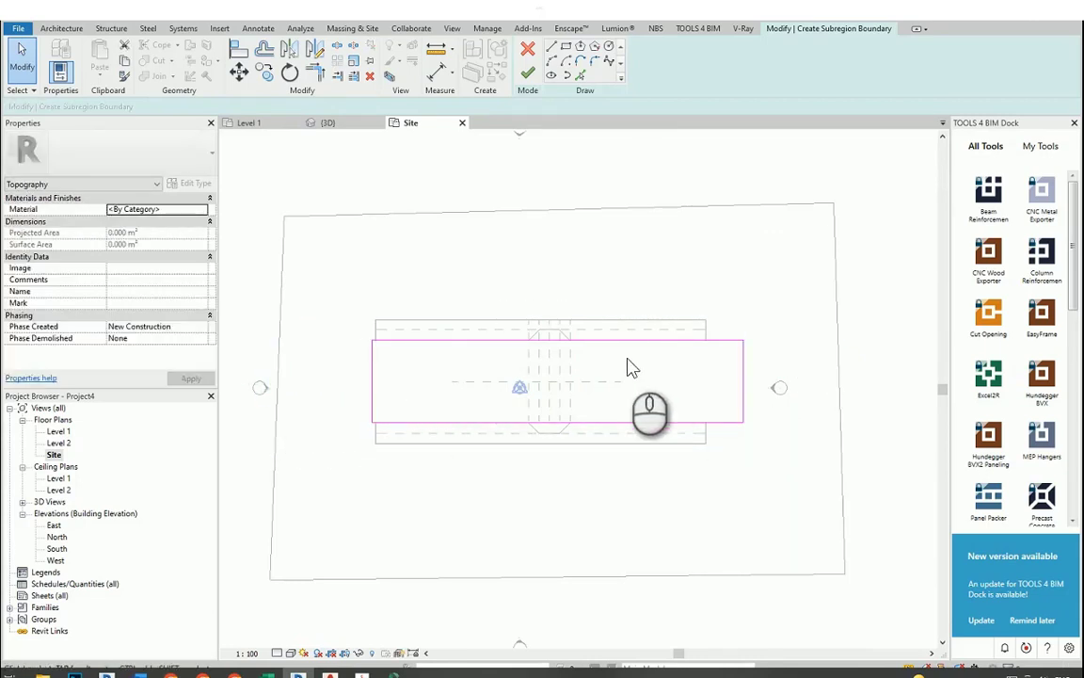
scroll(630, 363, up, 2)
click(528, 74)
click(568, 215)
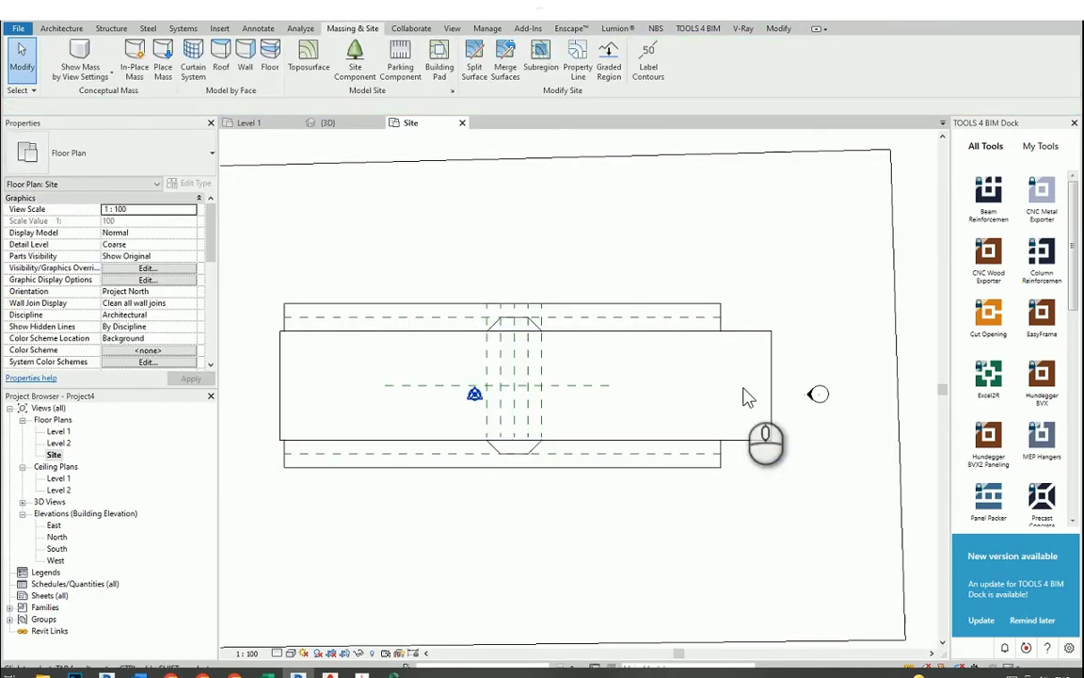
Assign the Asphalt, Bitumen material to the road subregion.
click(771, 381)
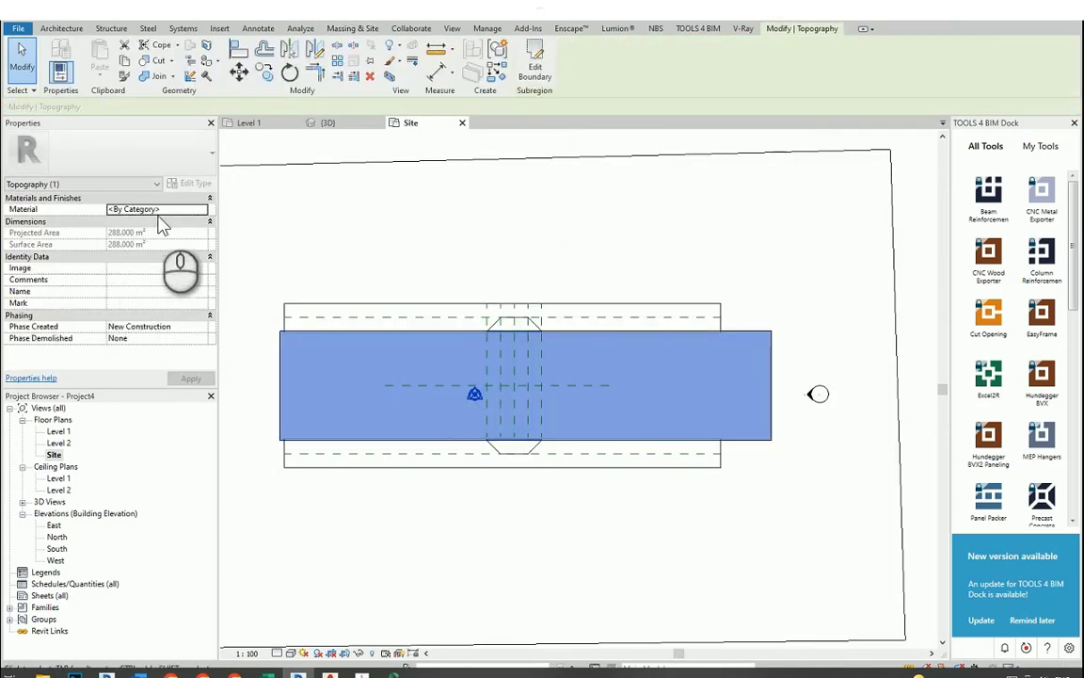
click(202, 209)
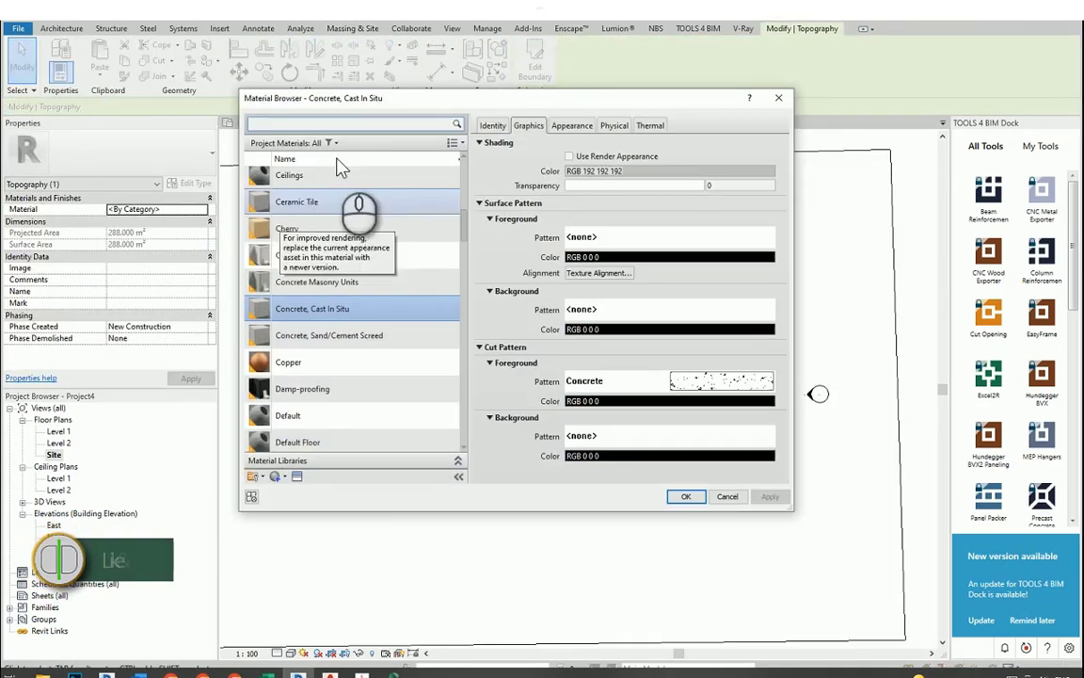
click(348, 127)
text(asph)
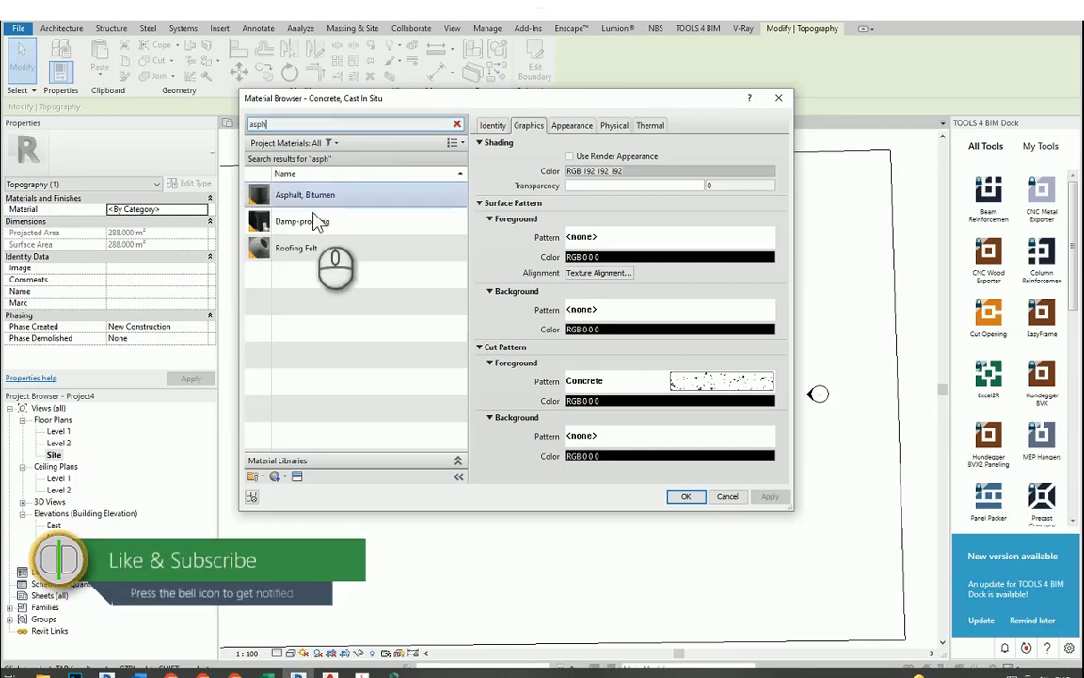
click(295, 200)
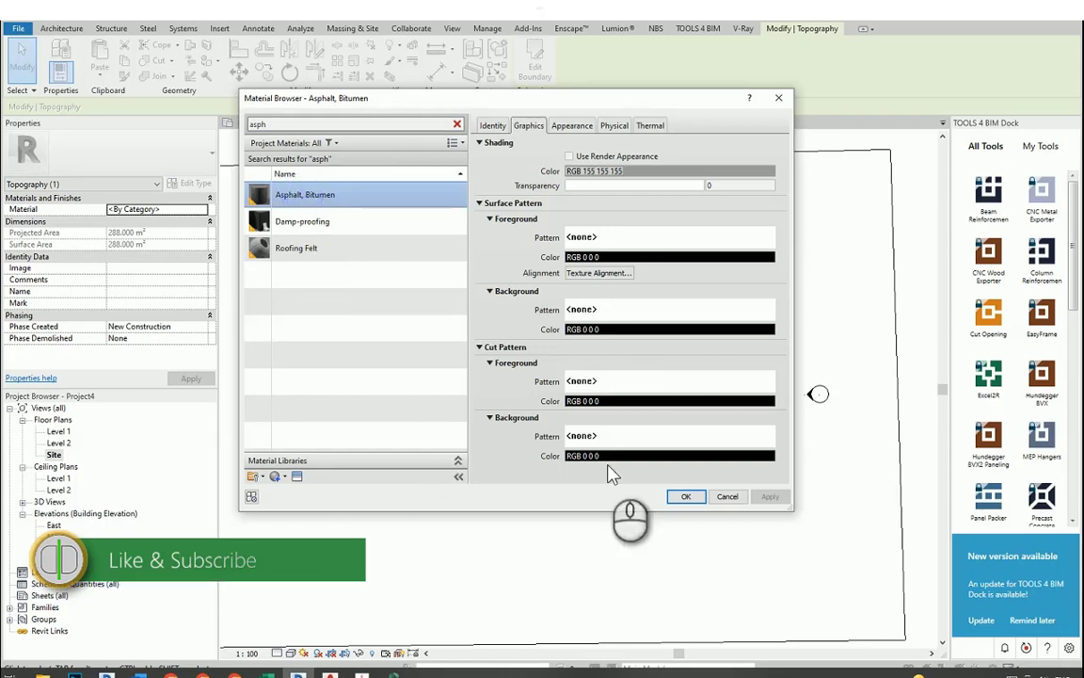
click(686, 496)
click(652, 516)
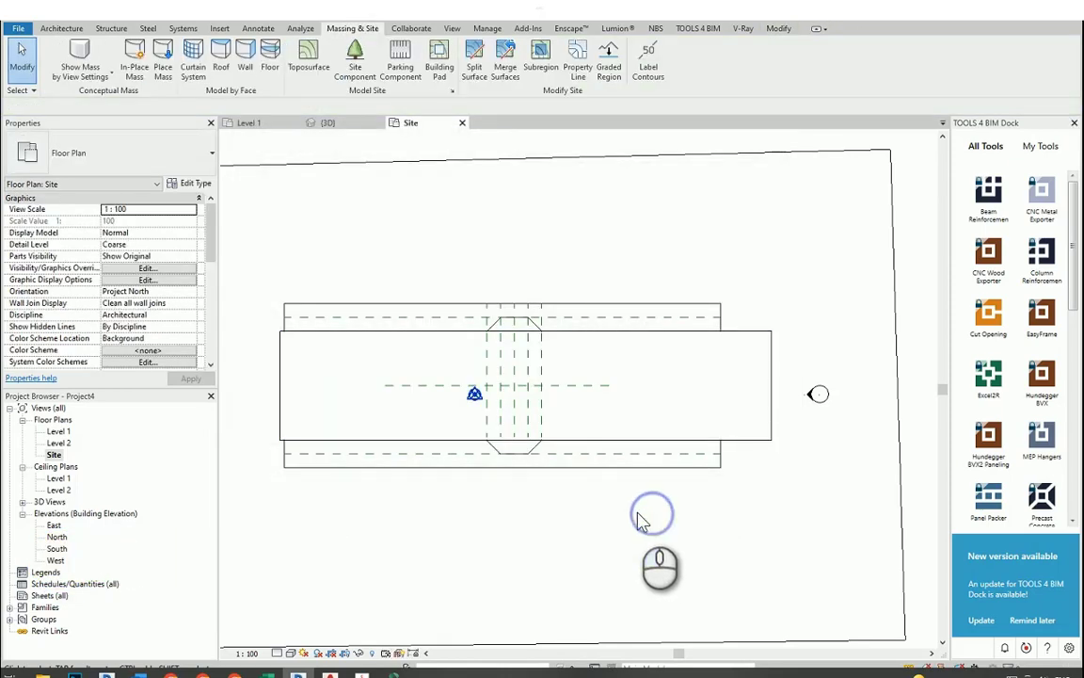
Set the Site view's detail level to Fine and preview the Shaded visual style before returning to Hidden Line.
scroll(303, 307, up, 1)
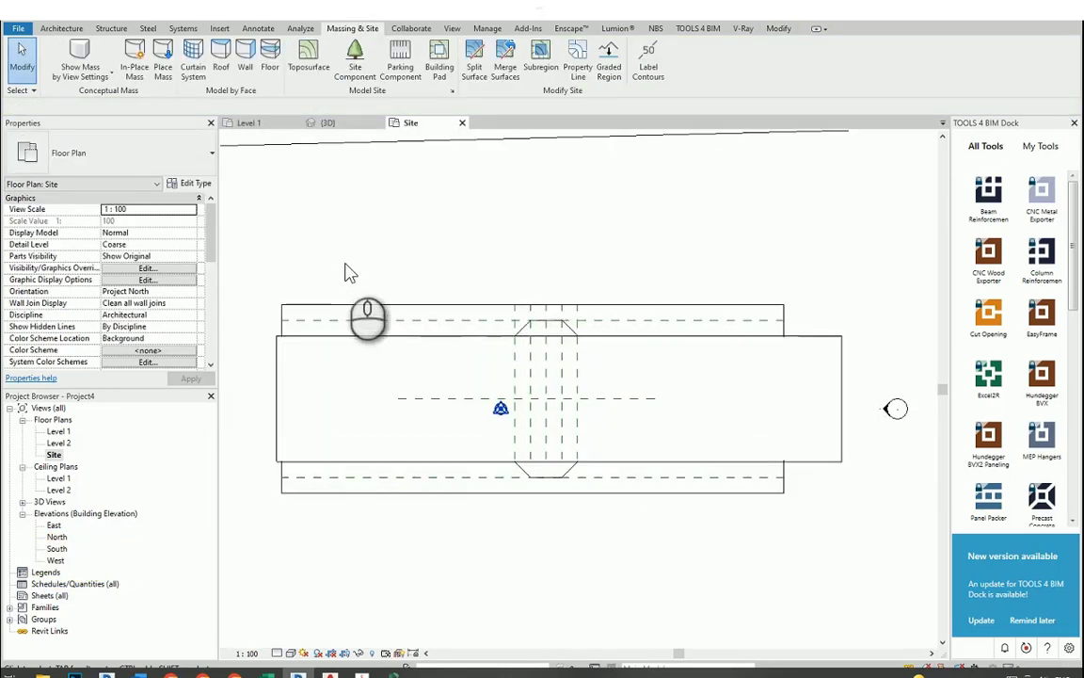
click(293, 639)
click(291, 652)
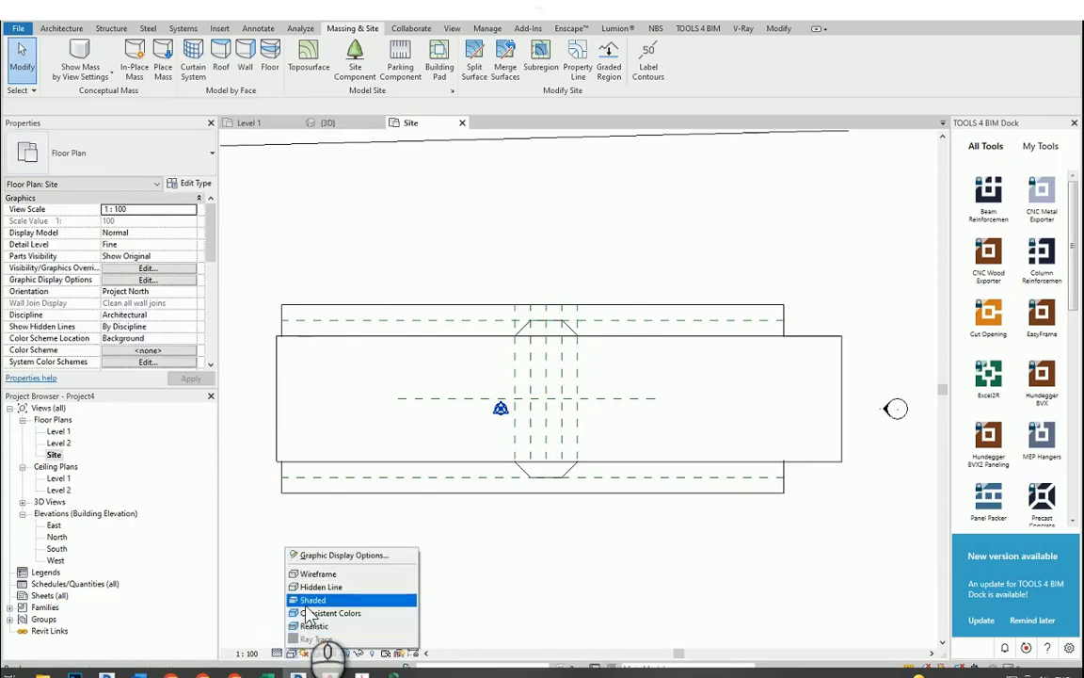
click(311, 601)
scroll(532, 351, up, 2)
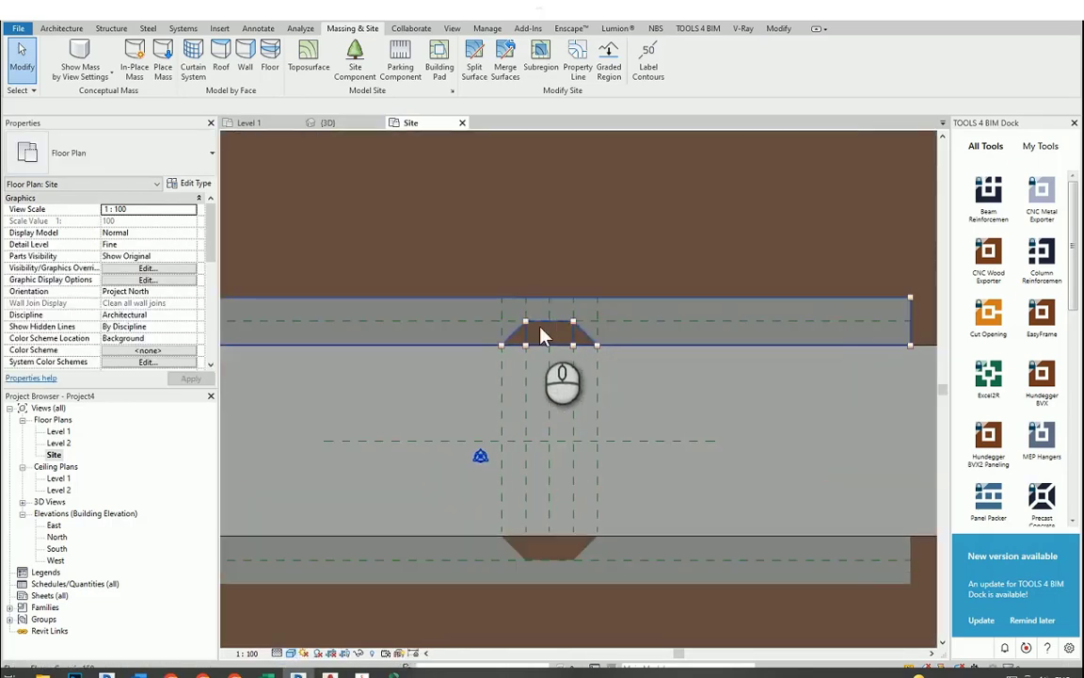
click(291, 653)
click(436, 588)
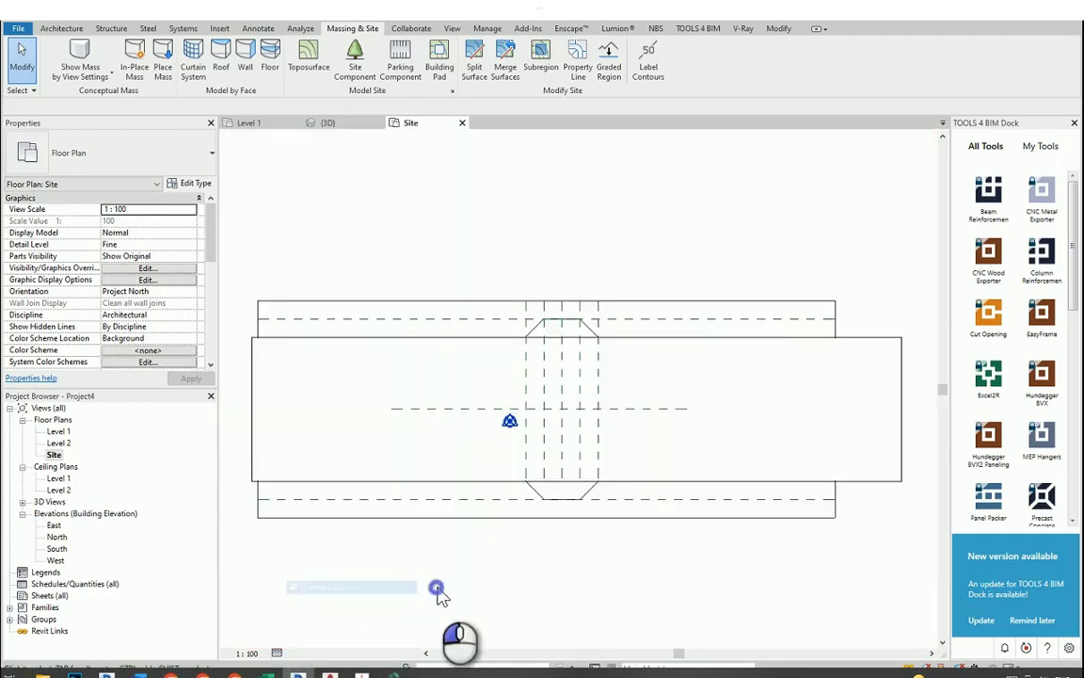
scroll(402, 360, down, 2)
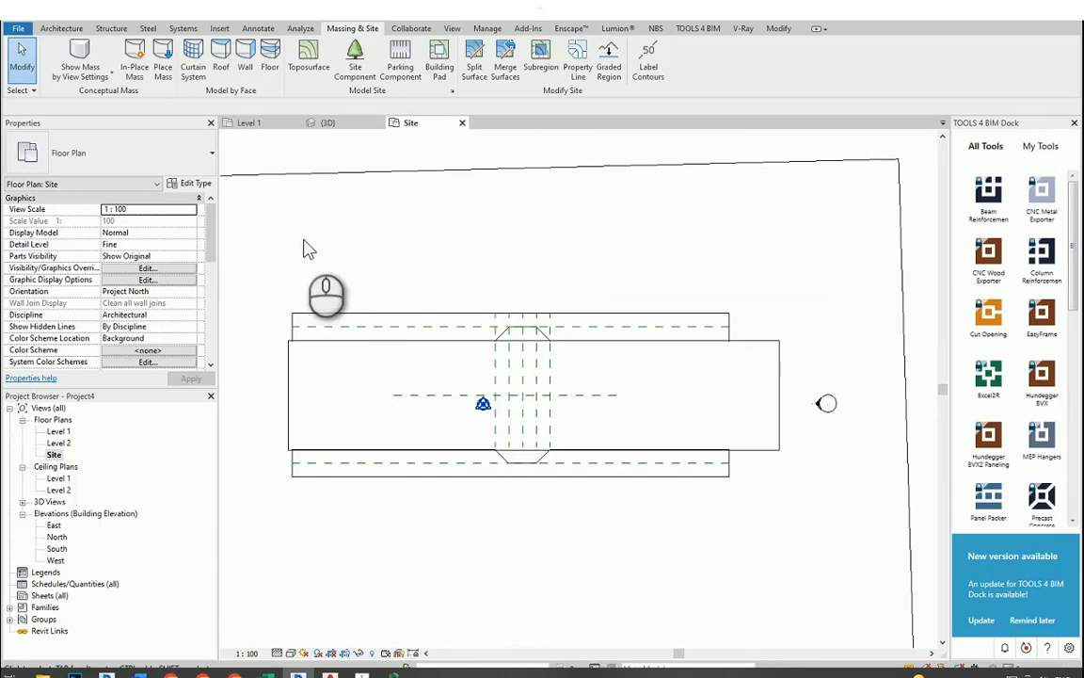
Start an in-place component in the Generic Models category and name it "road line".
click(59, 28)
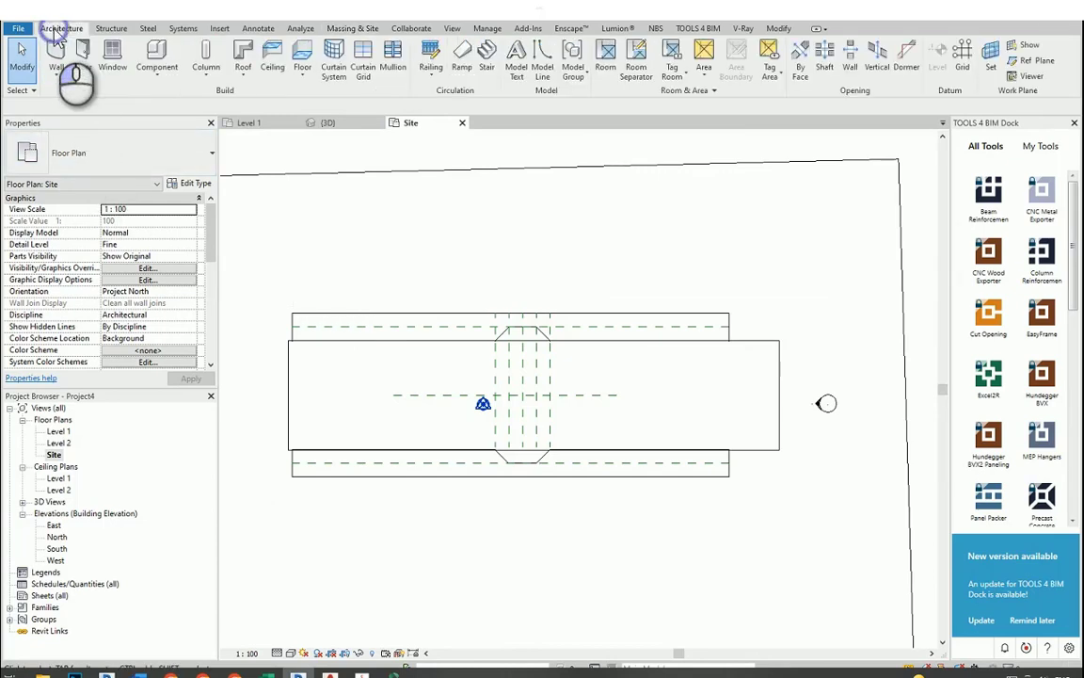
click(158, 73)
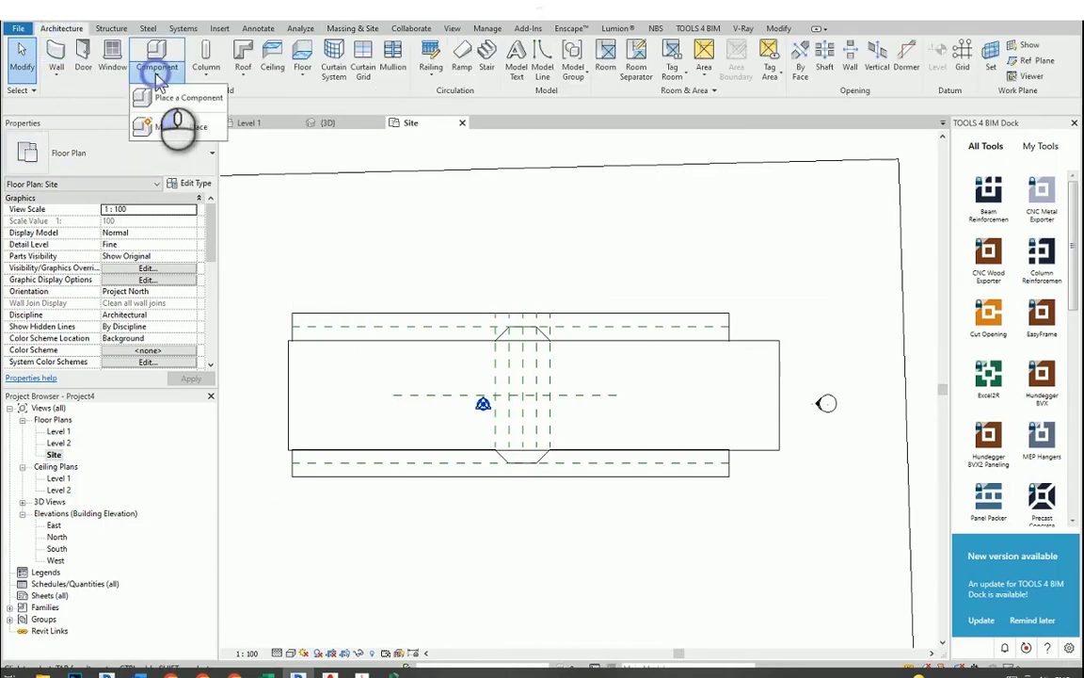
click(182, 128)
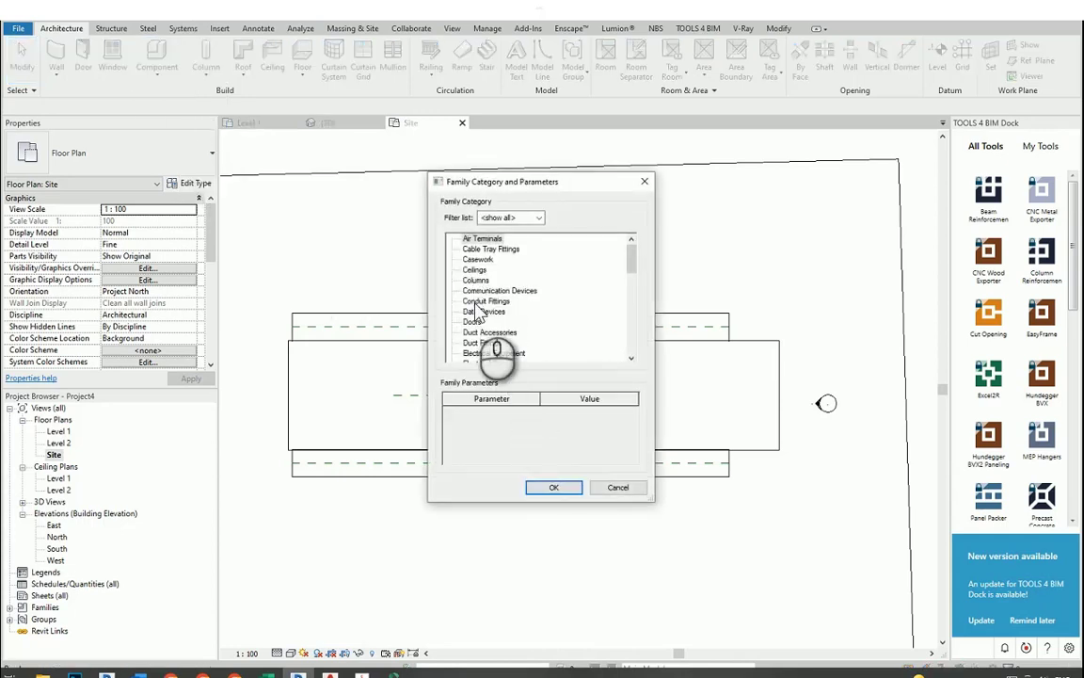
key(g)
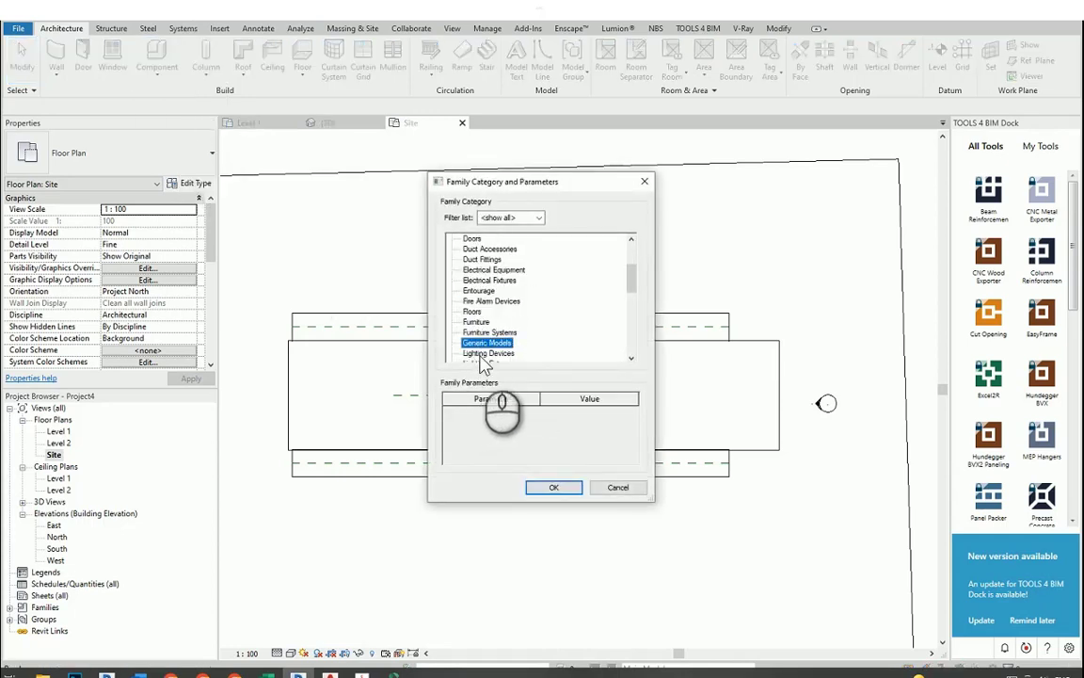
click(534, 488)
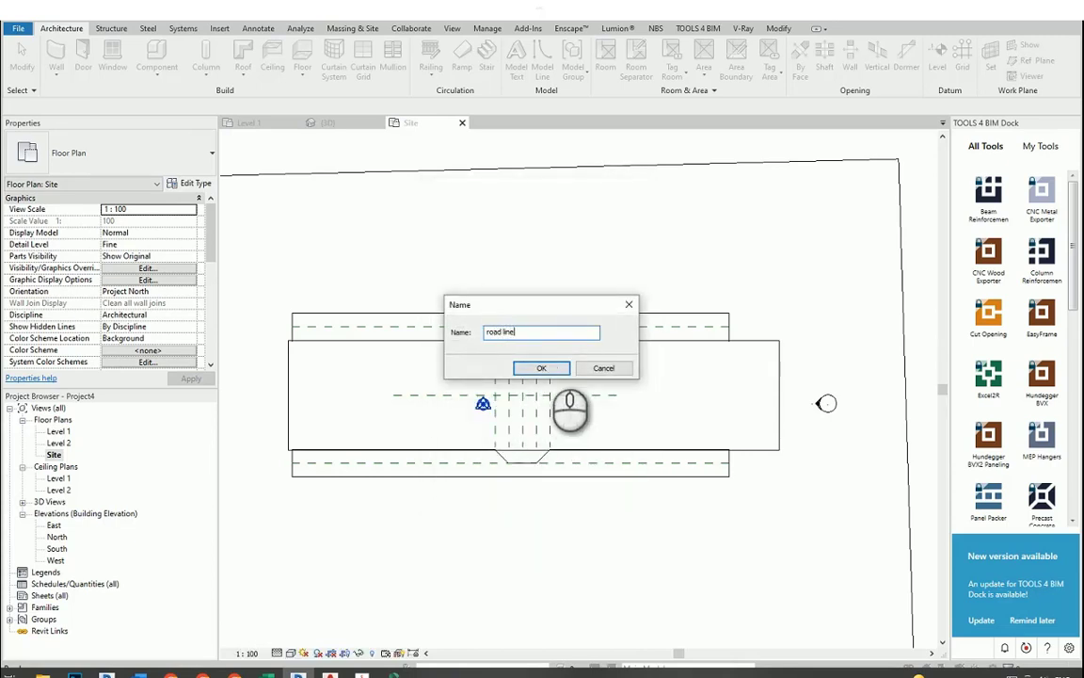
click(541, 368)
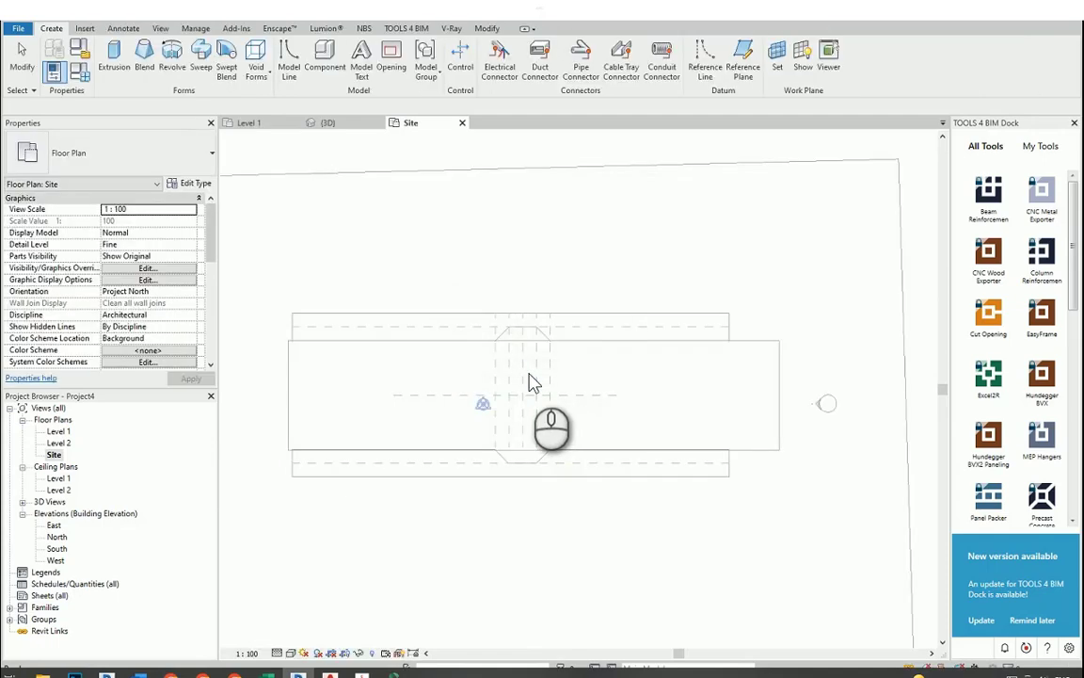
Start an extrusion and create a line offset 50 into the road from each sidewalk's curb edge using Pick Lines.
scroll(497, 367, up, 2)
click(114, 58)
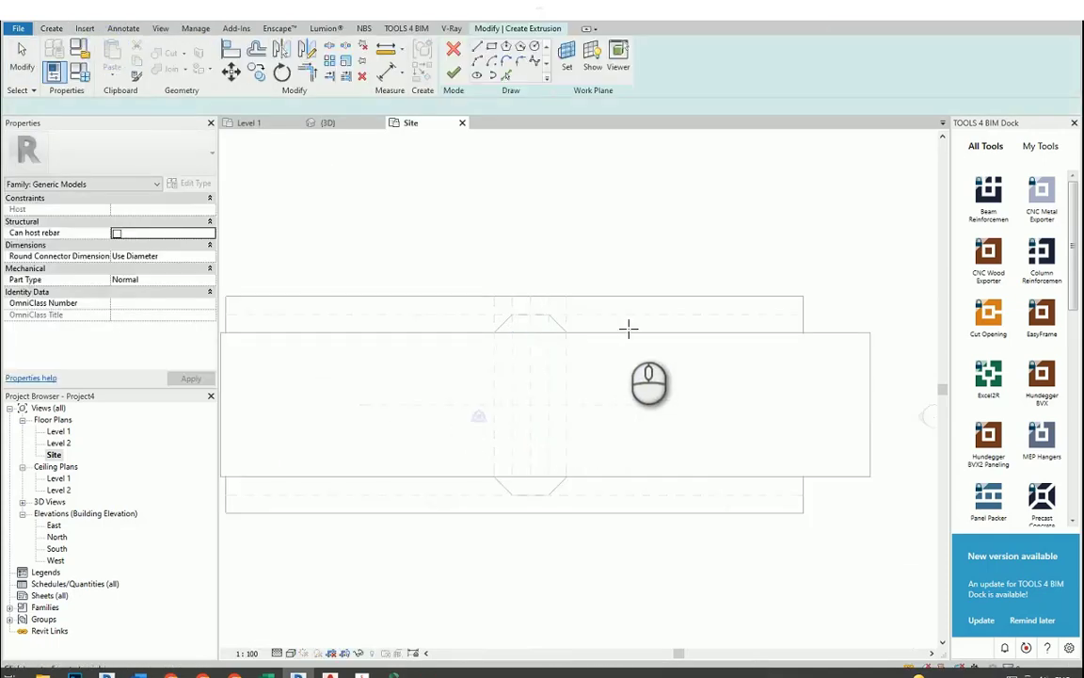
scroll(626, 320, up, 2)
click(506, 75)
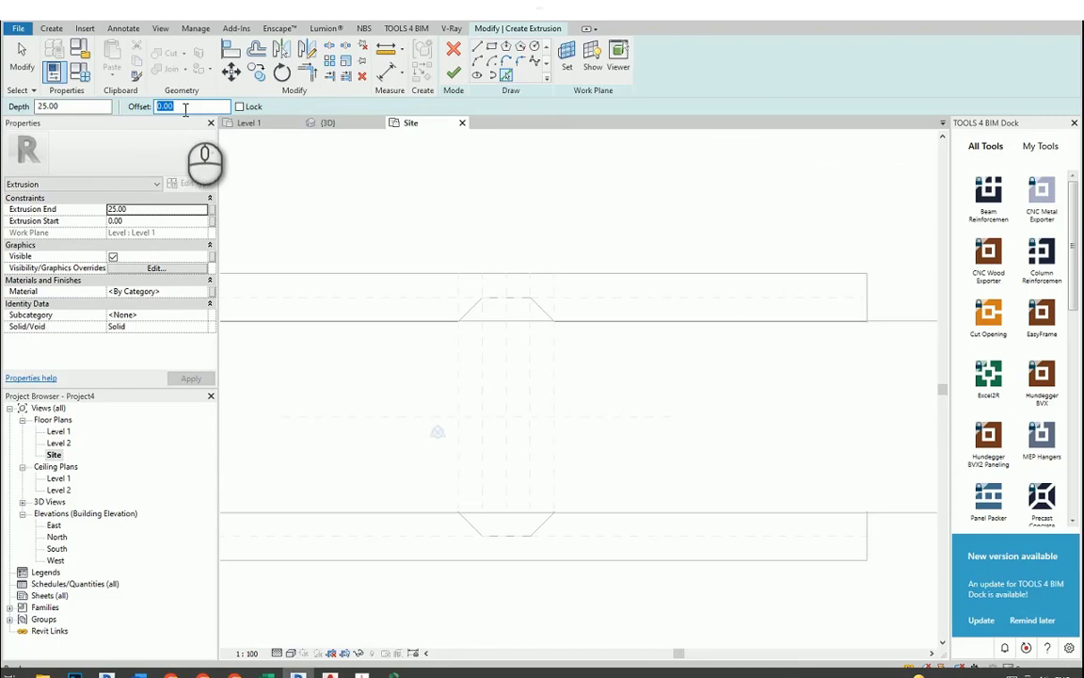
text(50)
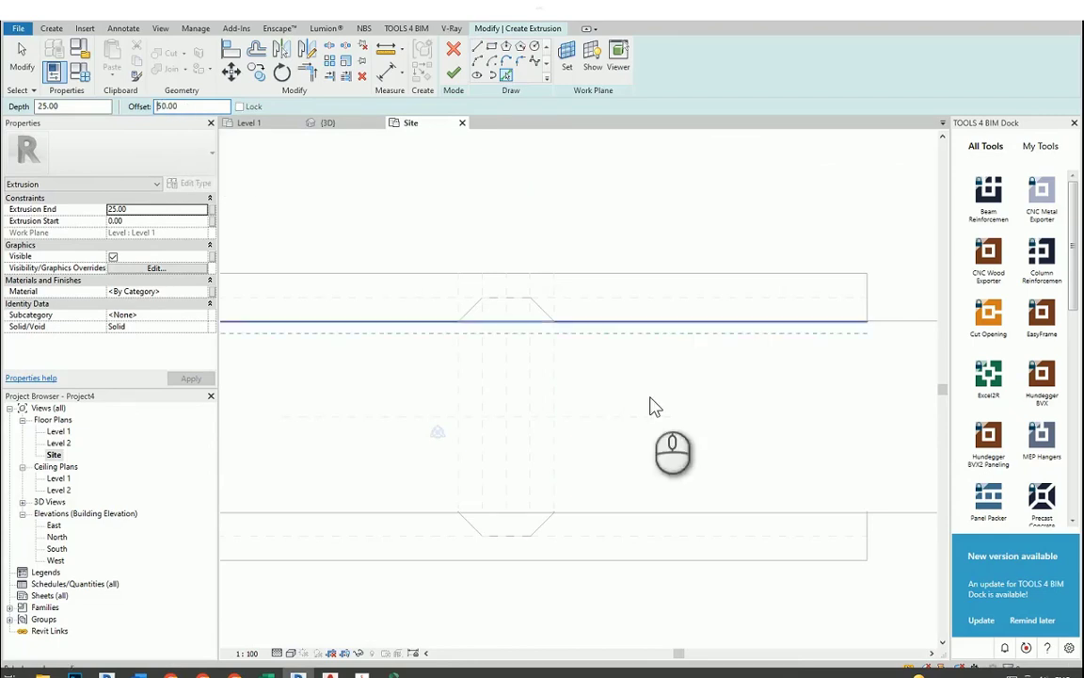
click(658, 332)
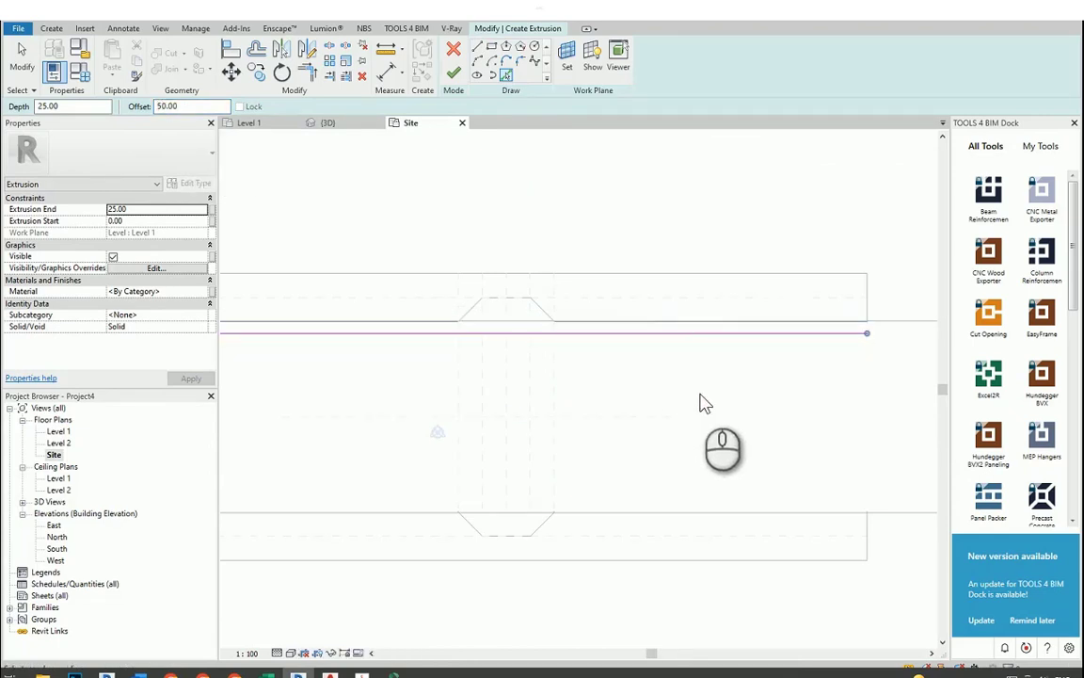
click(683, 517)
Add a parallel line at an offset of 10 from each of the two road lines.
drag(154, 108, 186, 107)
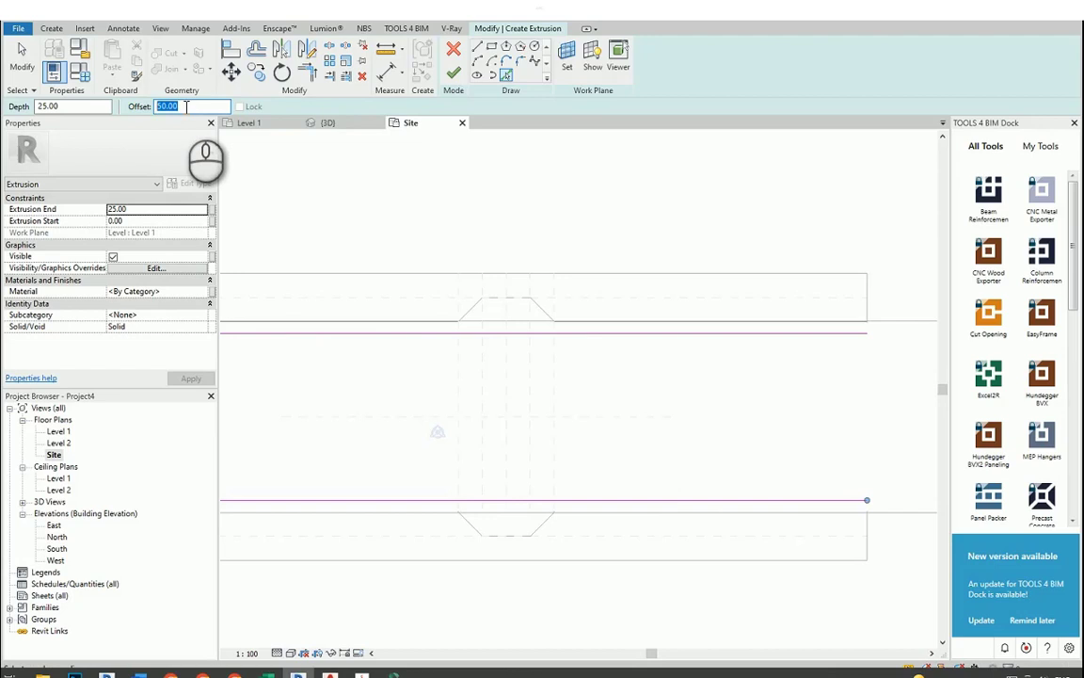
text(10)
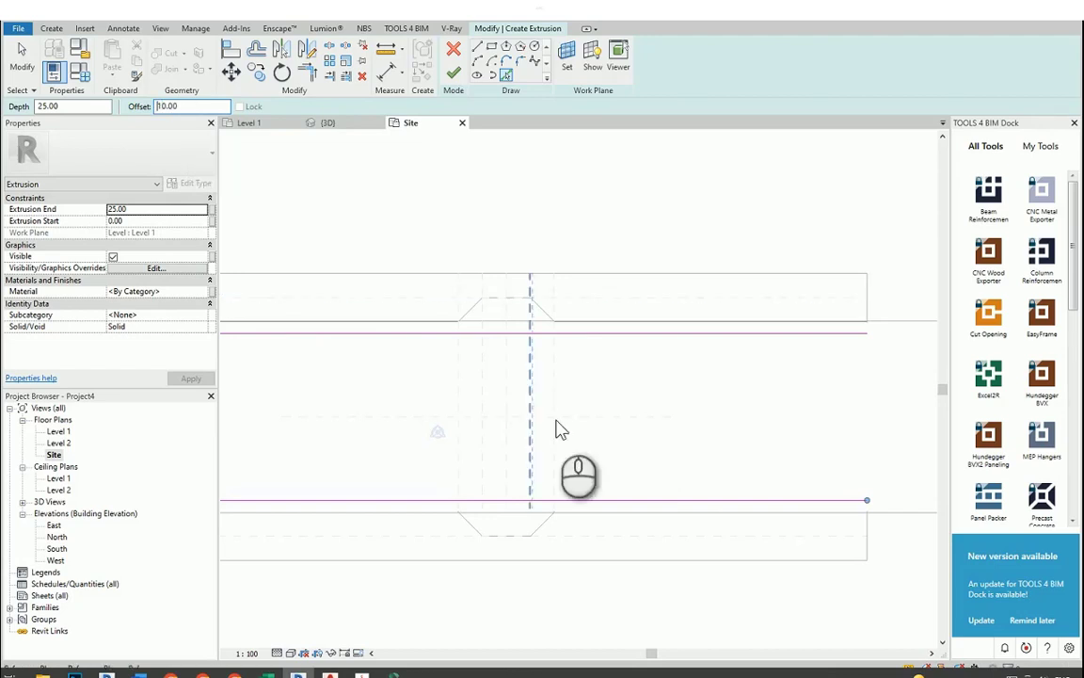
click(597, 336)
click(704, 499)
Draw a short closing line across the right end of each road strip, keeping the 10 offset.
click(476, 46)
scroll(889, 403, up, 3)
click(838, 277)
click(838, 269)
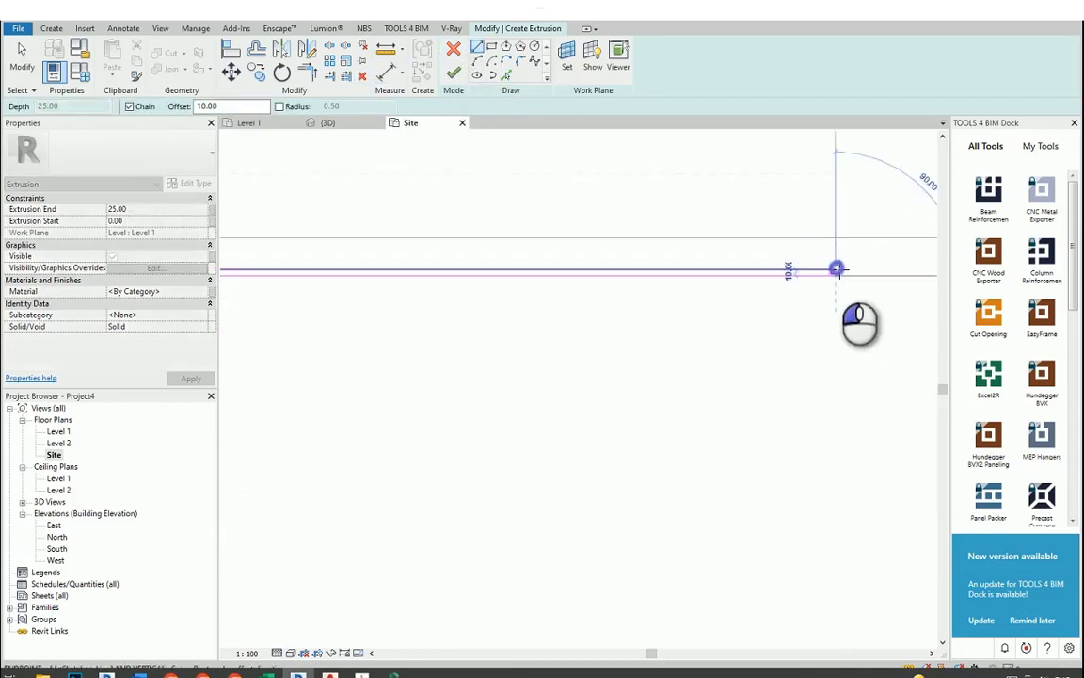
scroll(815, 348, down, 2)
scroll(816, 565, up, 2)
click(849, 488)
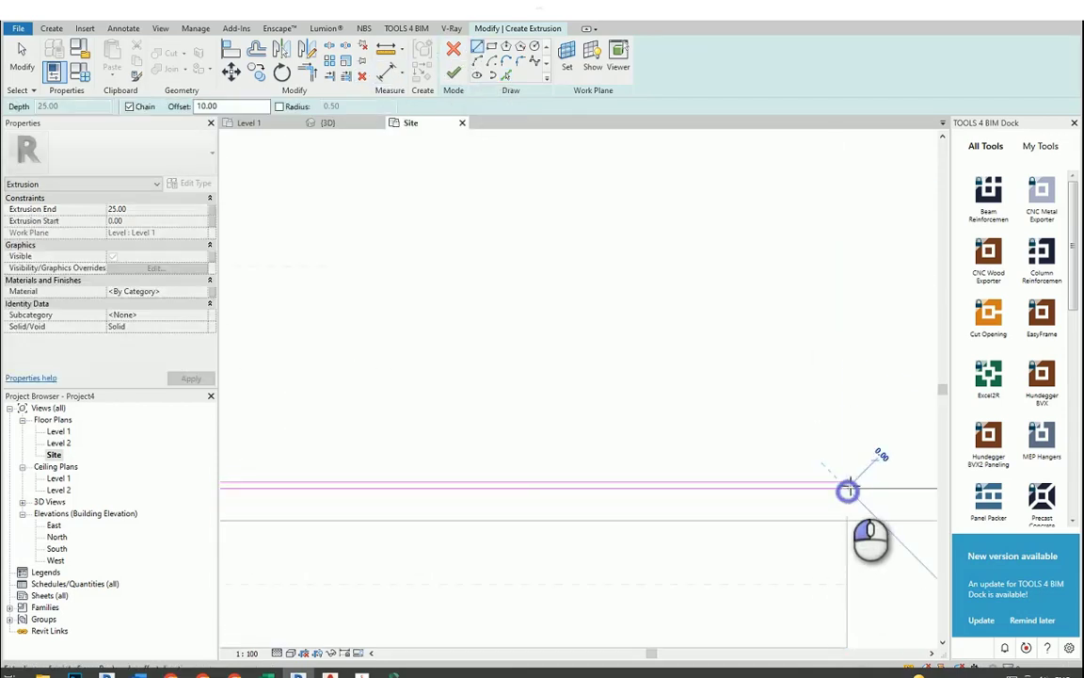
click(847, 479)
scroll(970, 448, down, 3)
scroll(847, 462, down, 3)
scroll(346, 448, up, 2)
scroll(706, 462, up, 2)
scroll(599, 468, up, 2)
key(Escape)
key(Escape)
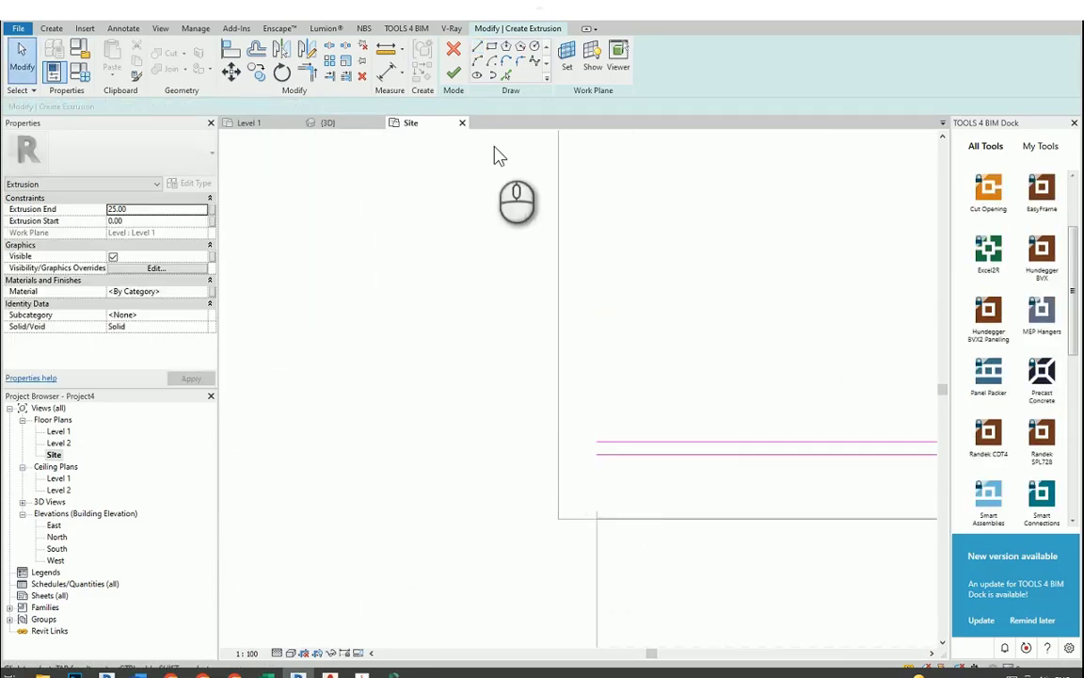
Draw a short closing line across the left end of each road strip in the extrusion sketch.
click(477, 49)
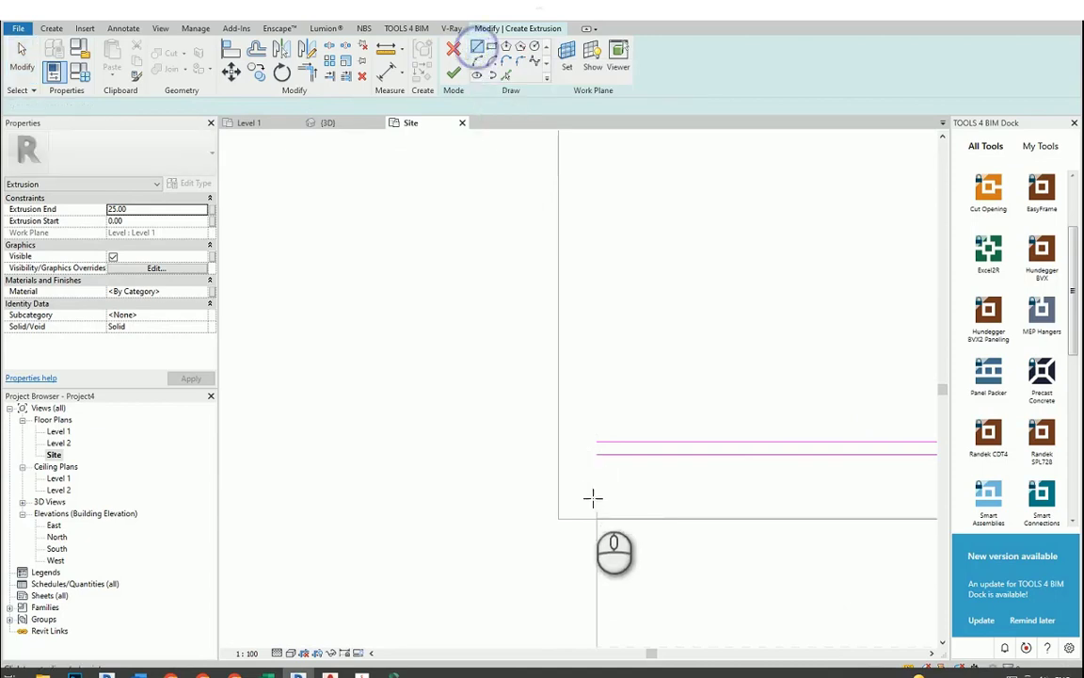
click(598, 444)
scroll(578, 588, up, 1)
scroll(579, 588, down, 2)
mouse_move(610, 237)
middle_down()
mouse_move(622, 254)
mouse_move(529, 555)
middle_up()
scroll(499, 442, up, 2)
click(510, 521)
click(511, 512)
scroll(474, 334, down, 6)
middle_drag(858, 371, 571, 398)
key(Escape)
scroll(627, 369, up, 8)
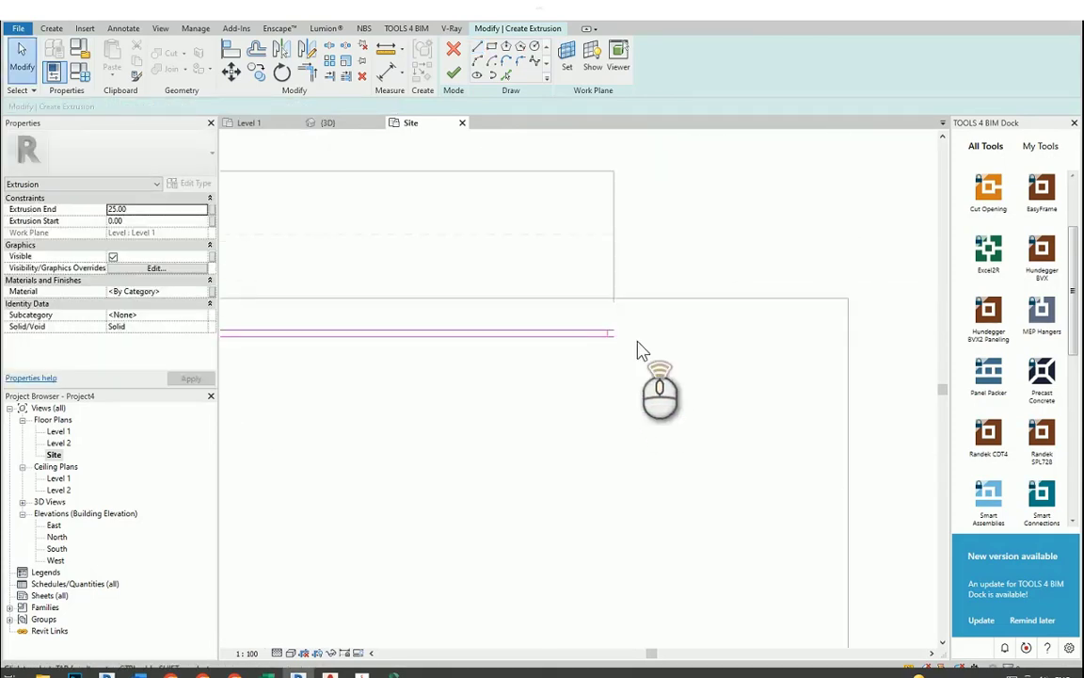
Trim the right-end corners of both road strips into closed outlines and close the TOOLS 4 BIM Dock.
key(t)
key(r)
click(601, 321)
scroll(653, 271, down, 4)
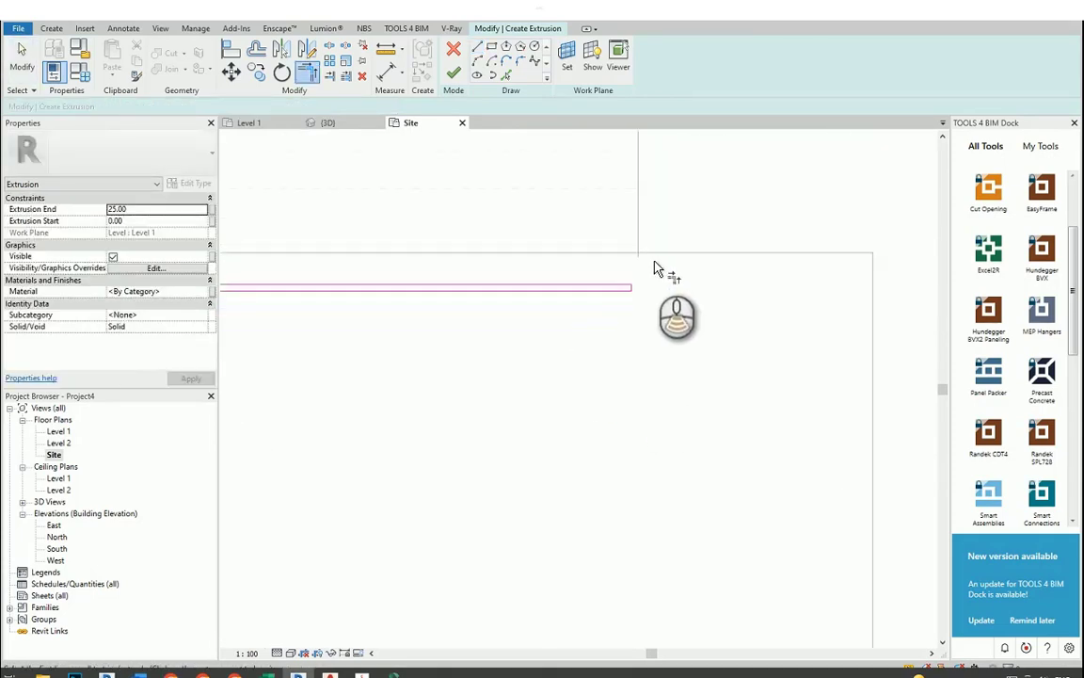
scroll(670, 478, up, 2)
scroll(671, 473, up, 2)
click(646, 510)
click(656, 519)
click(656, 517)
click(636, 529)
key(Escape)
scroll(847, 316, down, 3)
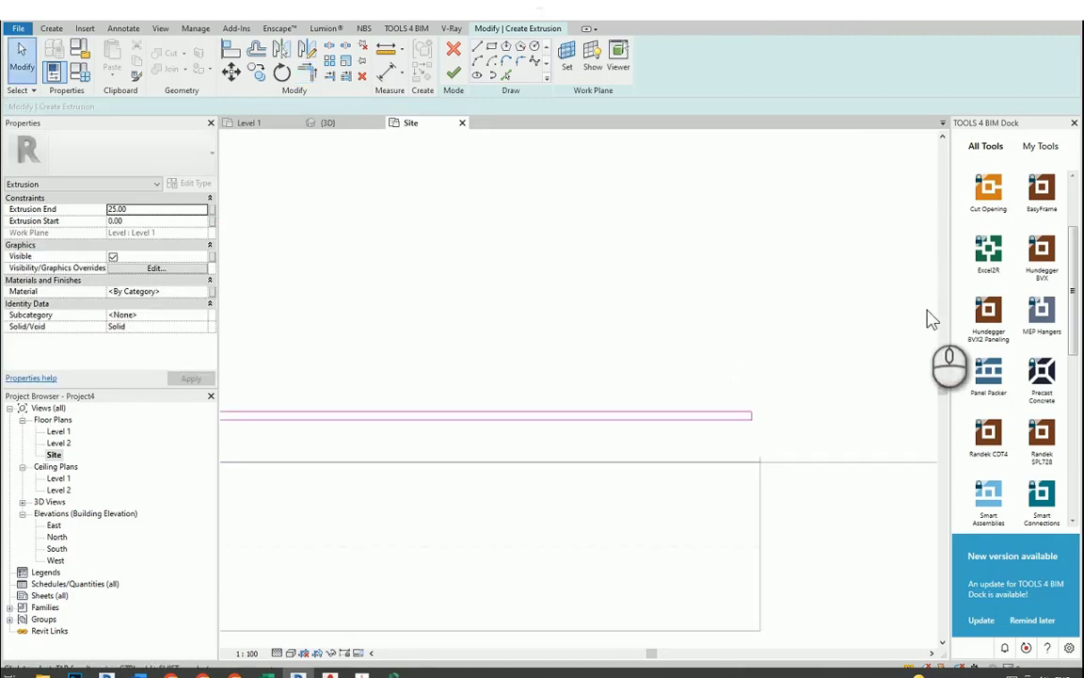
click(1074, 123)
scroll(588, 356, up, 4)
scroll(646, 503, down, 2)
middle_drag(693, 420, 656, 402)
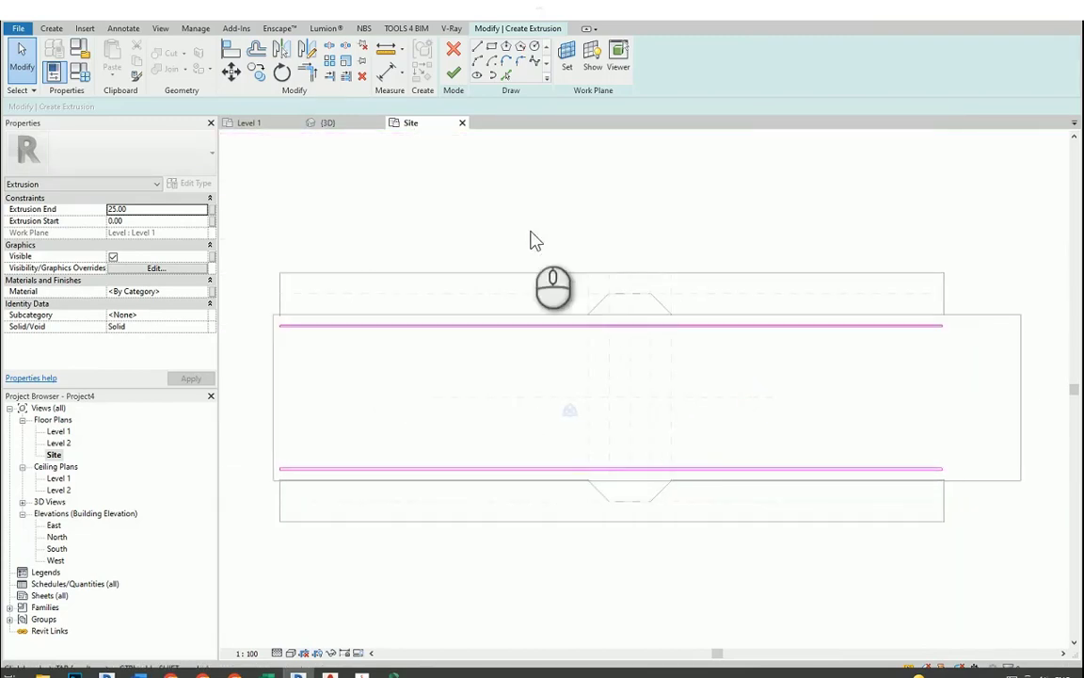
Create a new material for the extrusion and rename it "road lines".
click(160, 291)
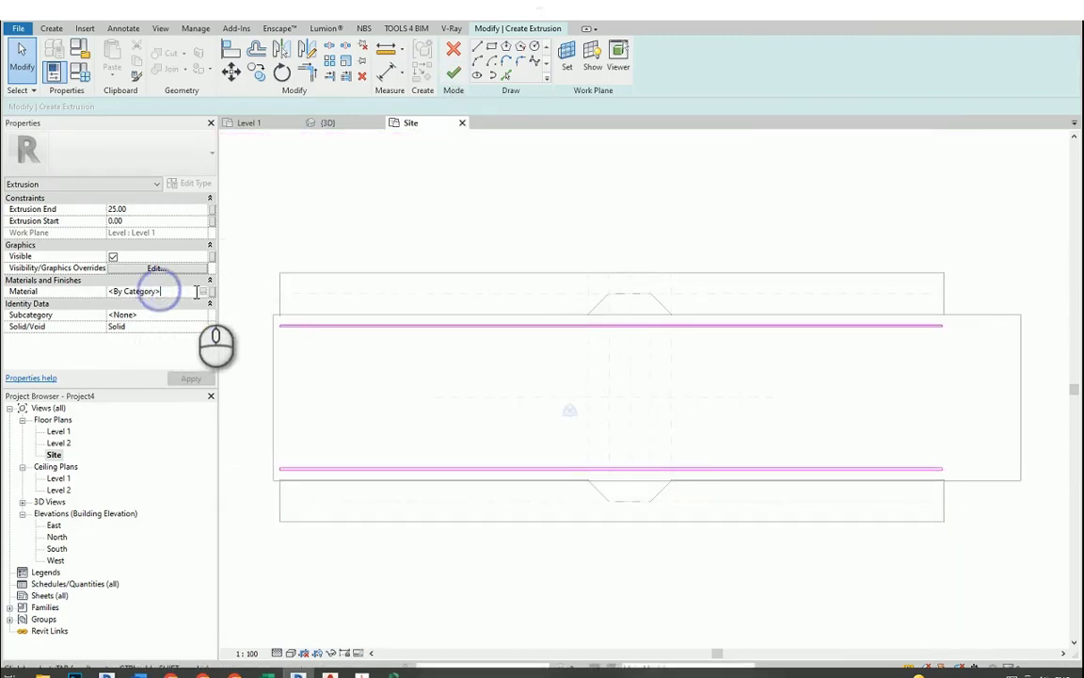
click(202, 293)
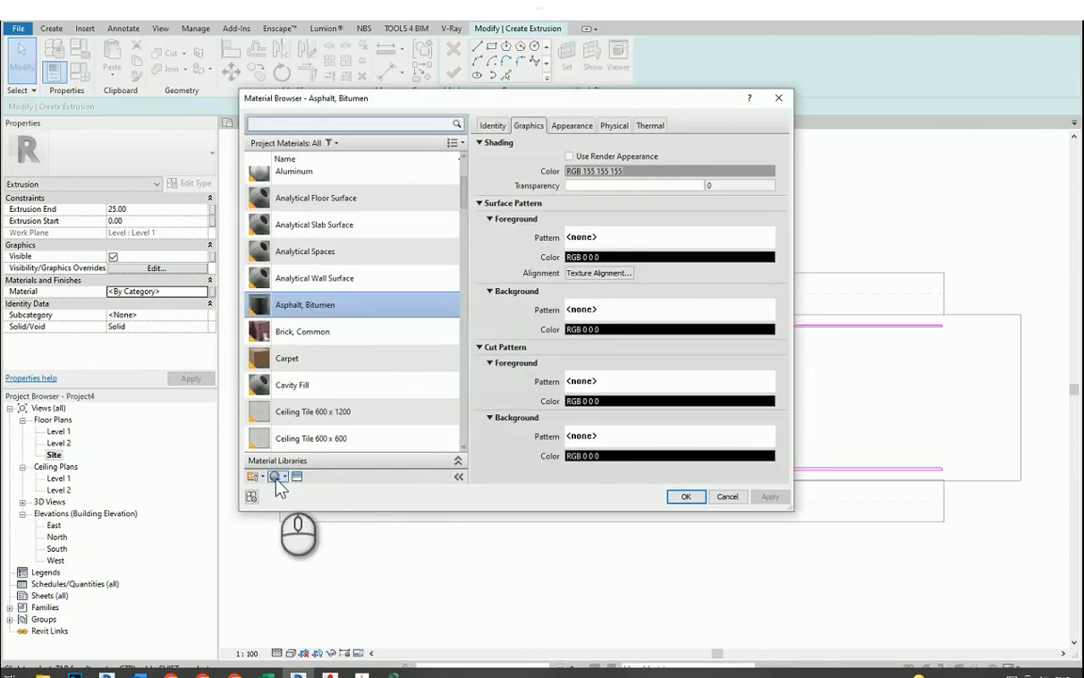
click(311, 489)
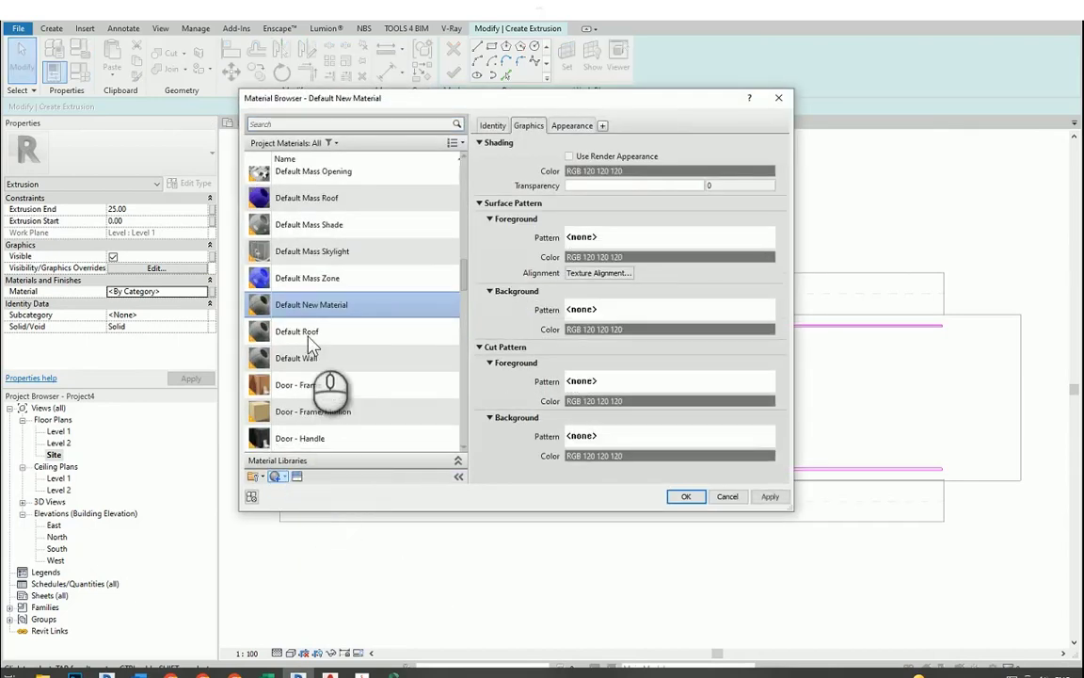
right_click(313, 310)
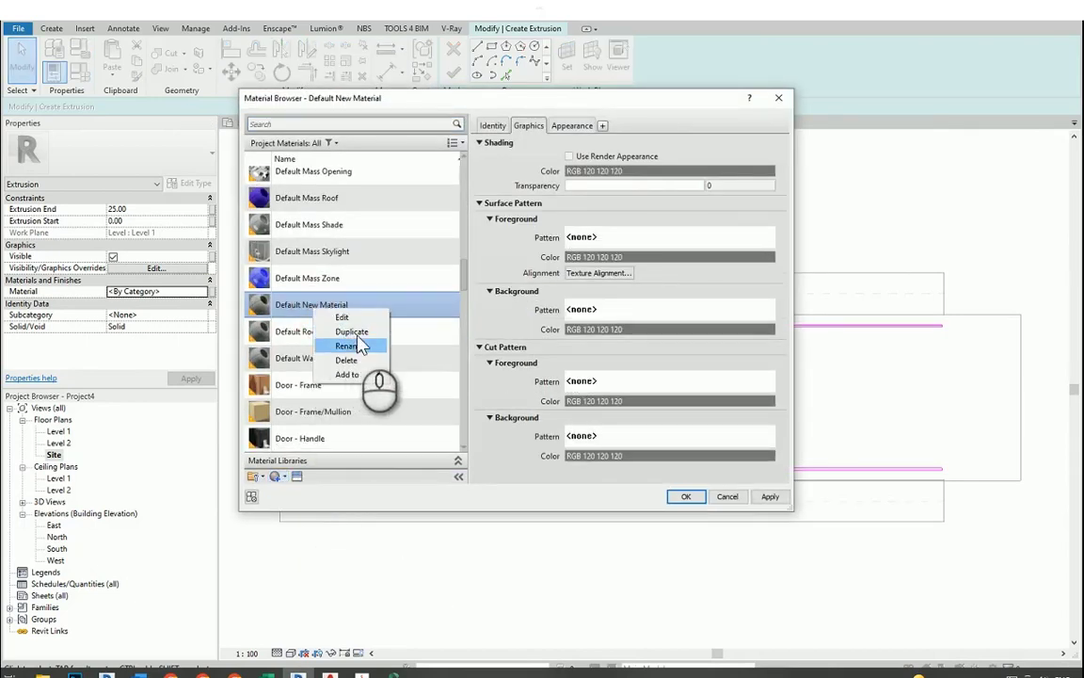
click(349, 347)
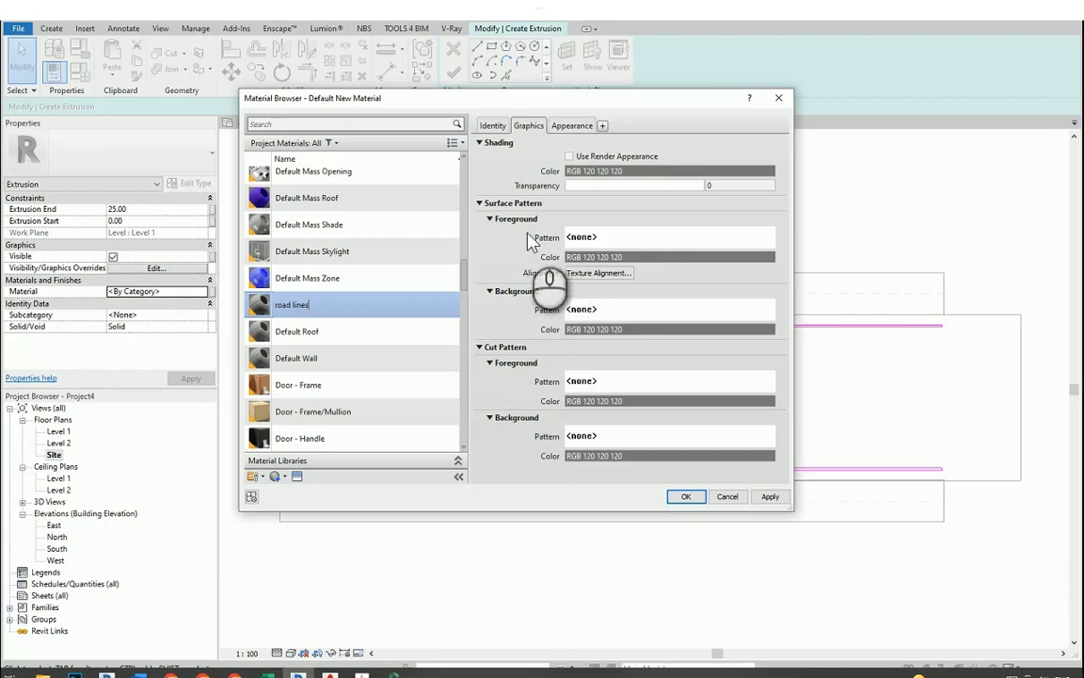
Rename the material's appearance asset "road lines".
click(571, 125)
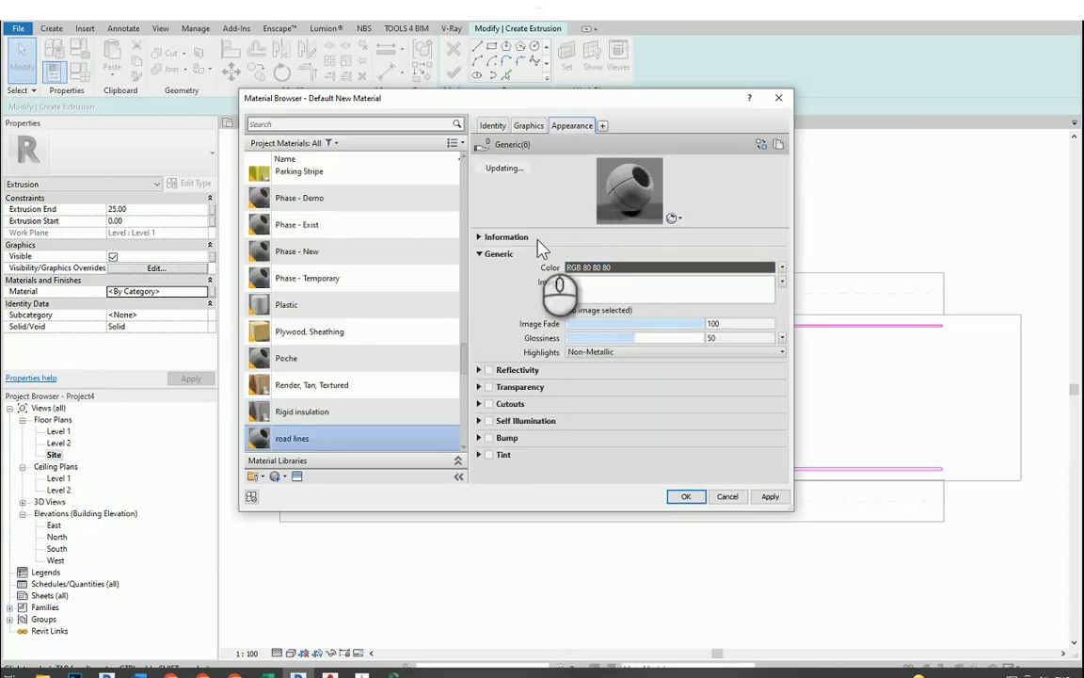
click(520, 240)
click(591, 254)
double_click(604, 252)
text(road lines)
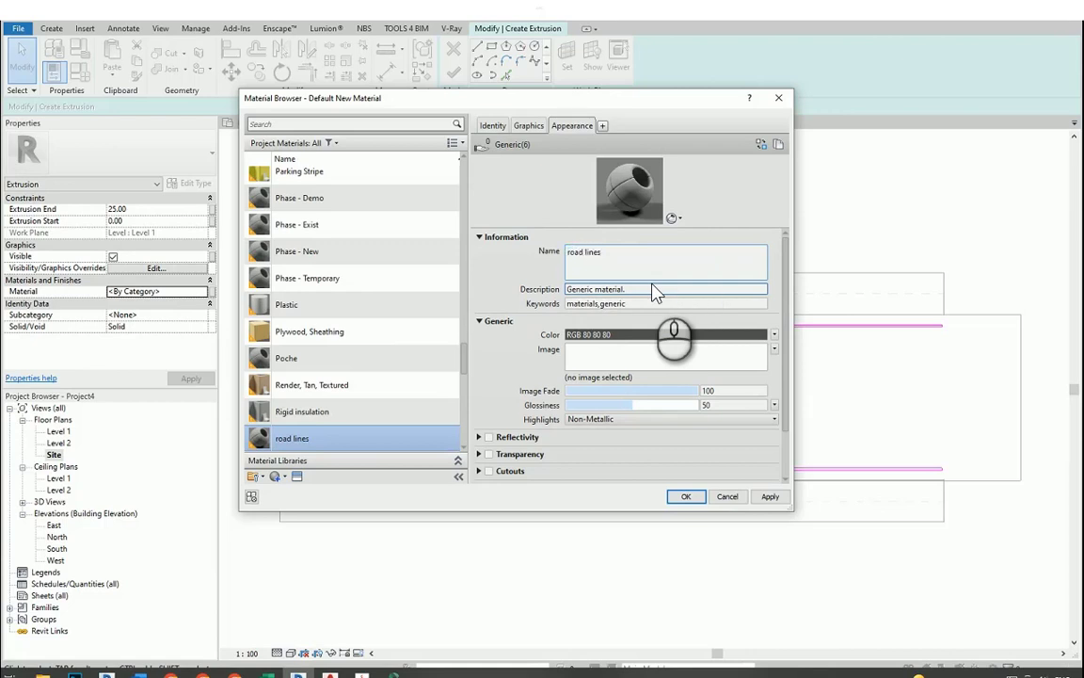
Set the road lines material's shading color to RGB 242-242-242.
click(529, 126)
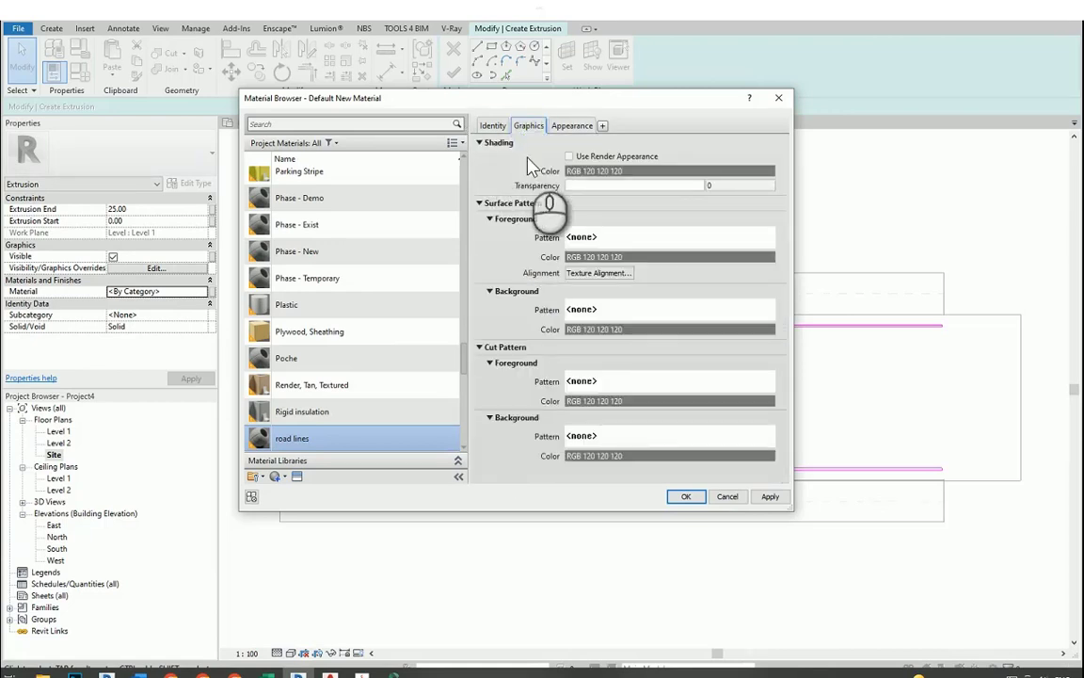
click(597, 171)
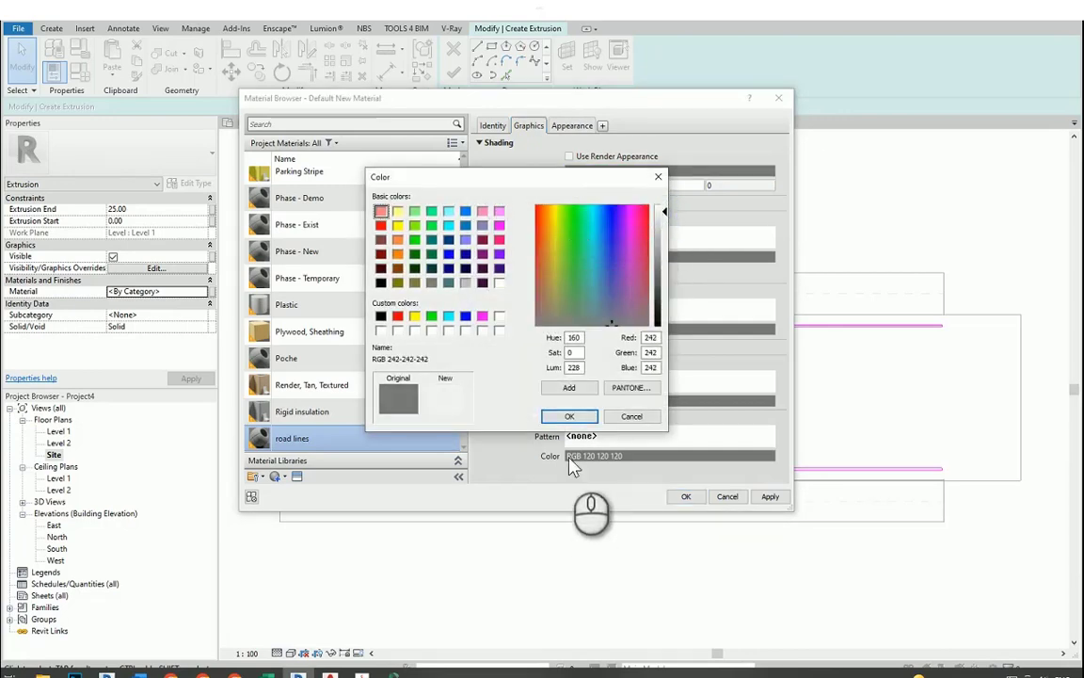
click(570, 417)
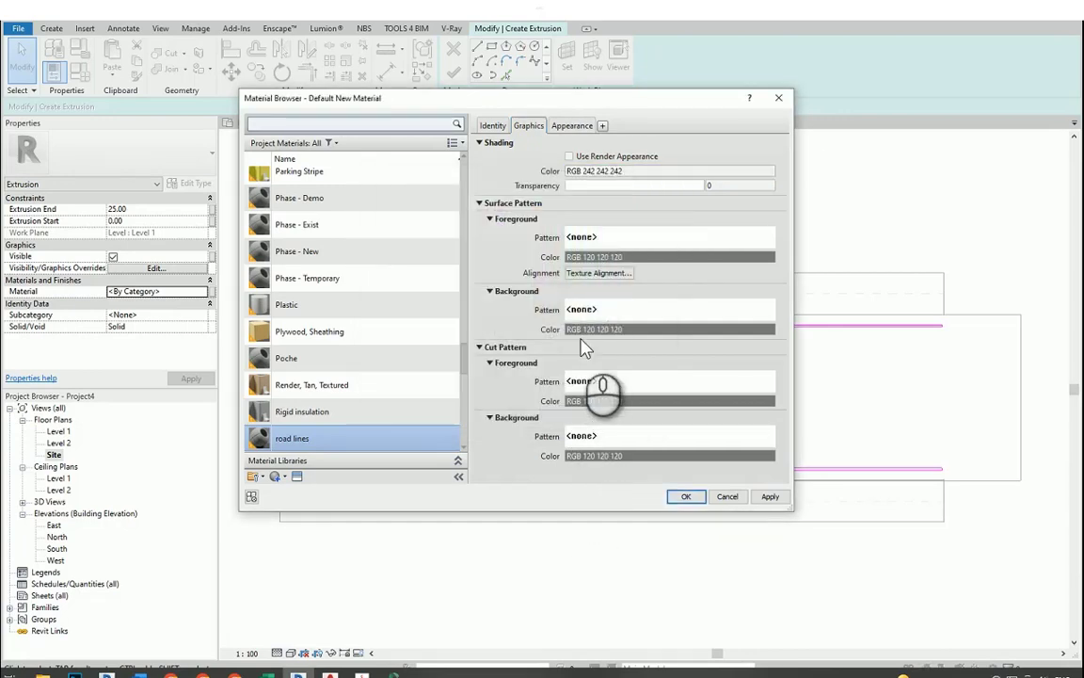
Apply the road lines material to the extrusion and finish it with an extrusion end of 0.70.
click(770, 496)
click(686, 495)
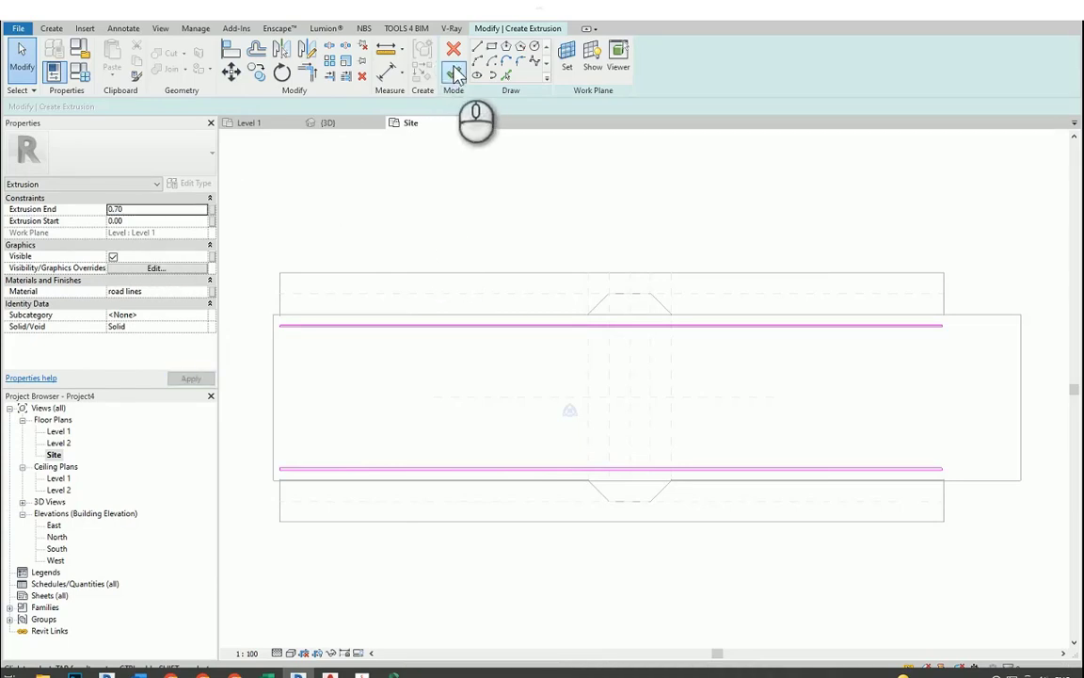
click(454, 72)
Start a new extrusion and sketch a rectangle 400 wide and about 36 high across the ramp's width, from the upper road line's inner edge.
click(52, 28)
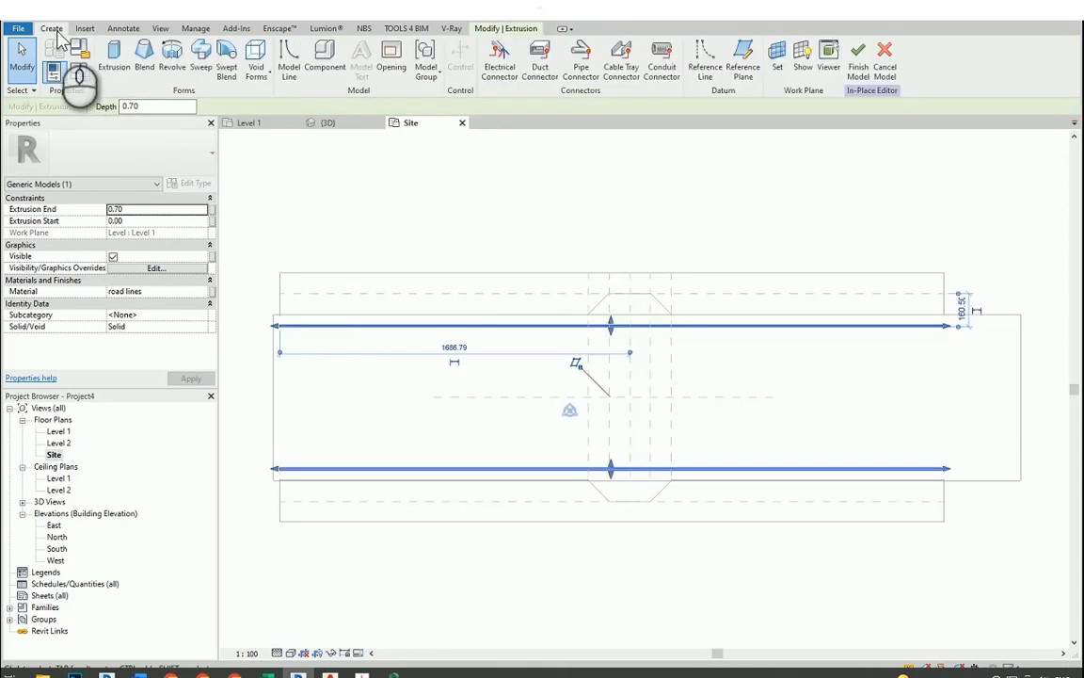
click(114, 58)
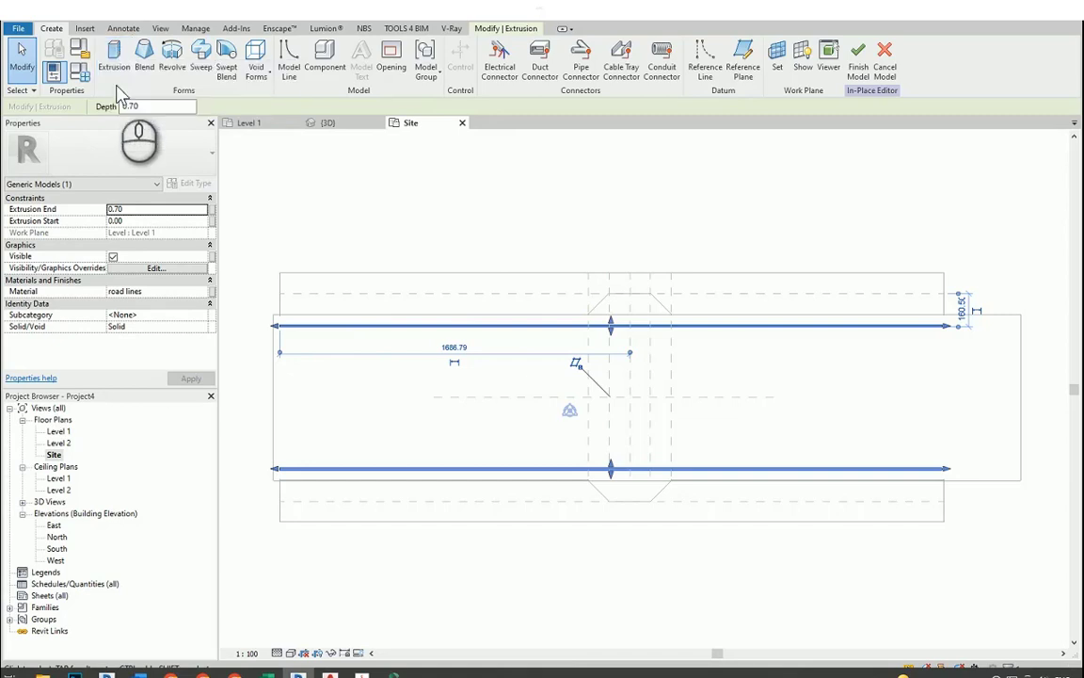
click(113, 58)
scroll(587, 364, up, 4)
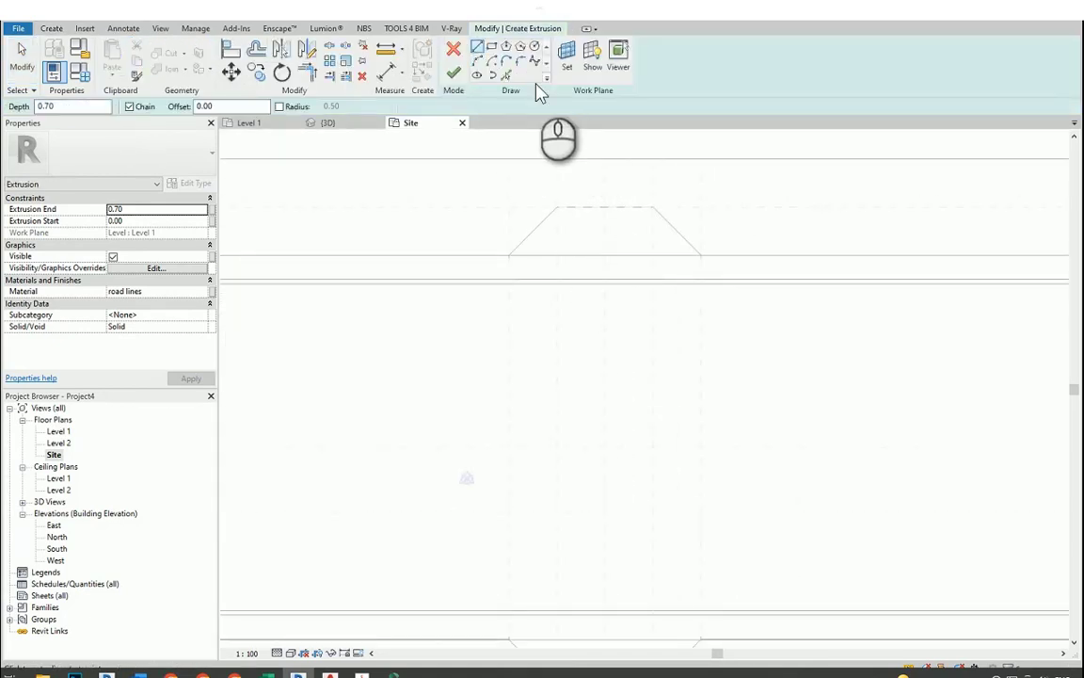
scroll(611, 314, up, 1)
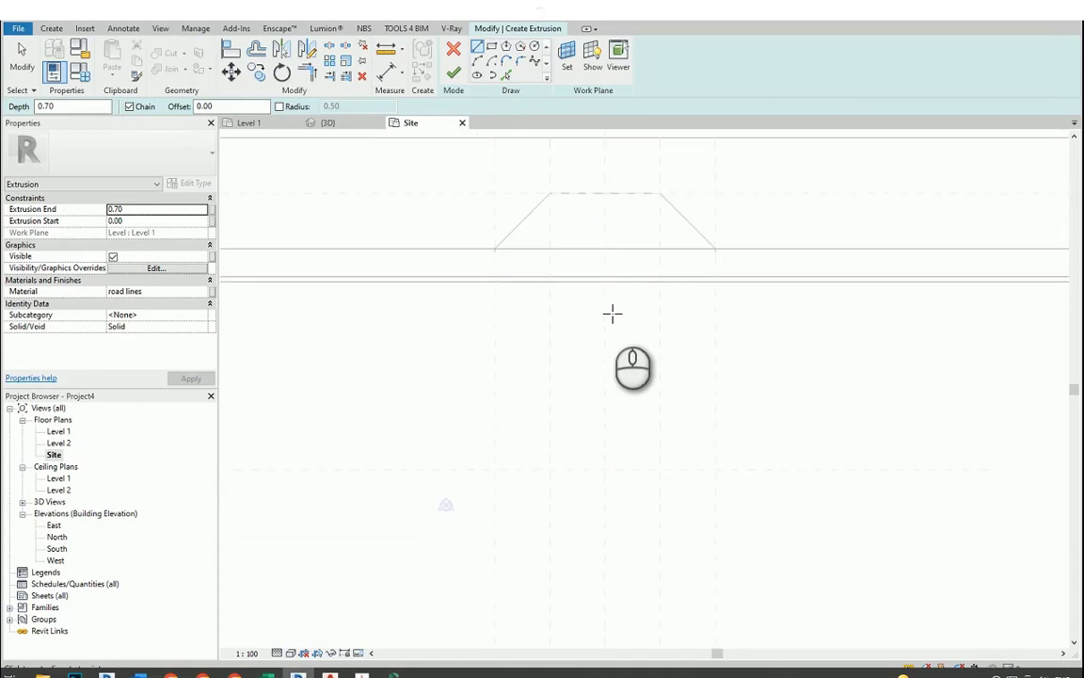
click(495, 282)
scroll(490, 279, up, 2)
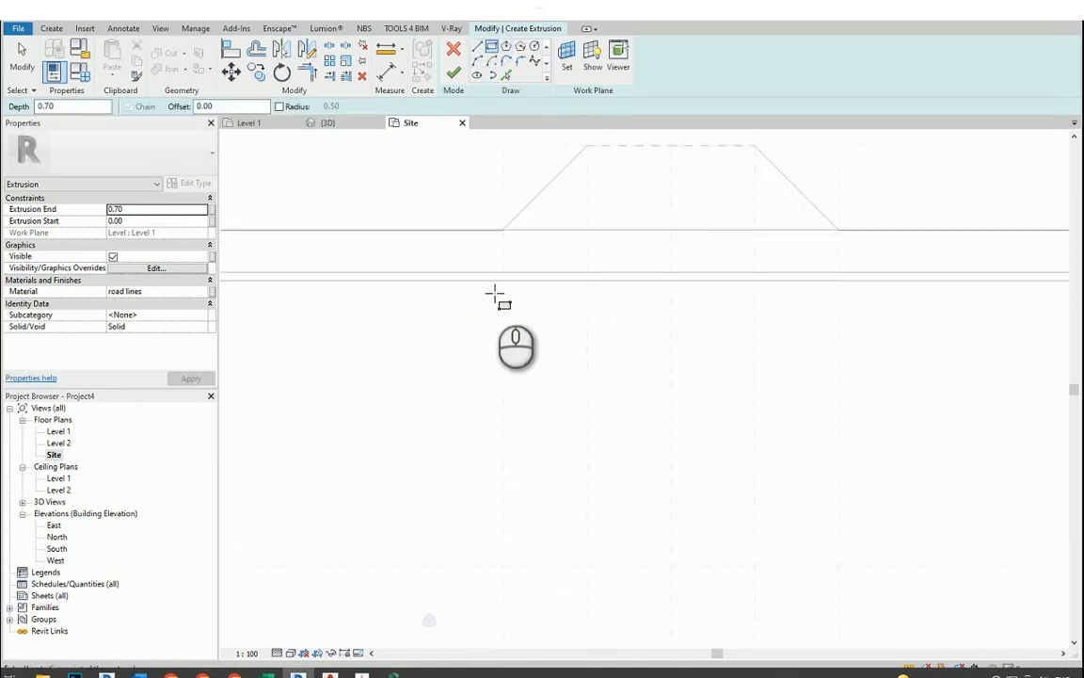
click(502, 280)
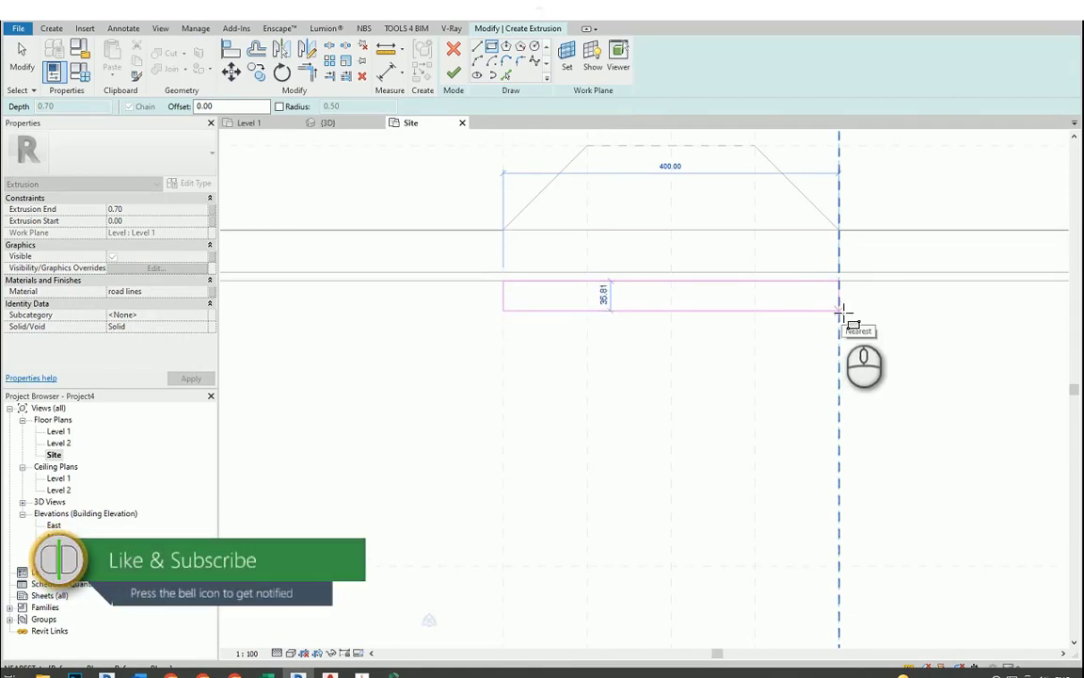
click(841, 311)
key(Escape)
key(Escape)
Set the rectangle's height to 30.
click(590, 311)
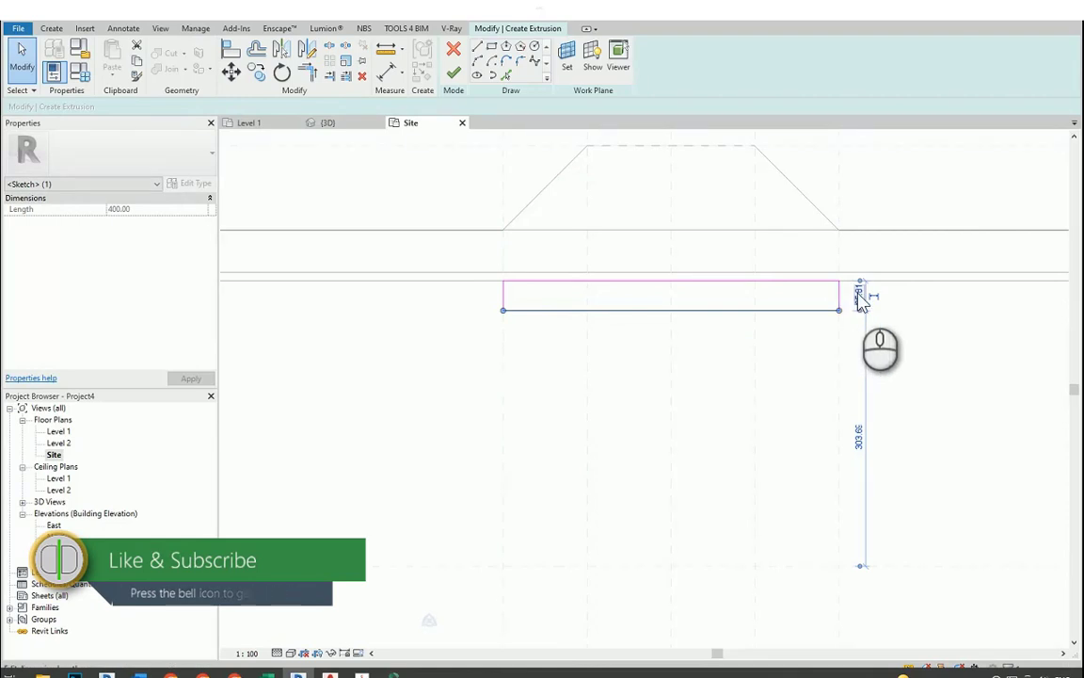
click(859, 295)
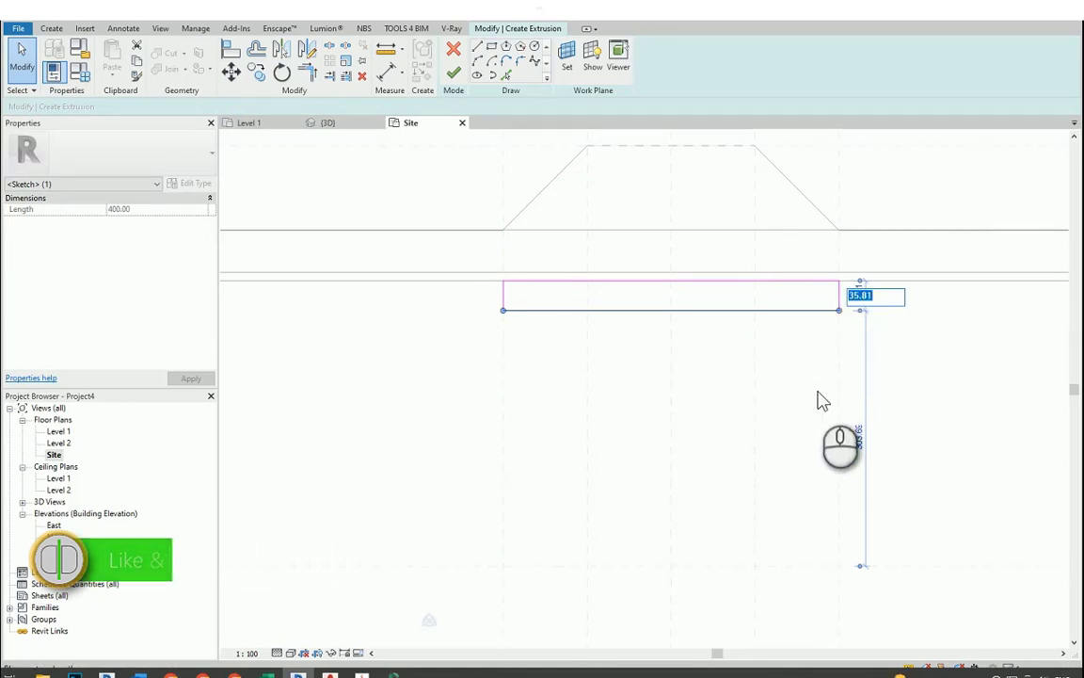
text(30)
key(Return)
click(678, 425)
Move the rectangle towards the upper curb until its lower edge lies on the road line's inner edge.
drag(435, 262, 927, 368)
click(230, 78)
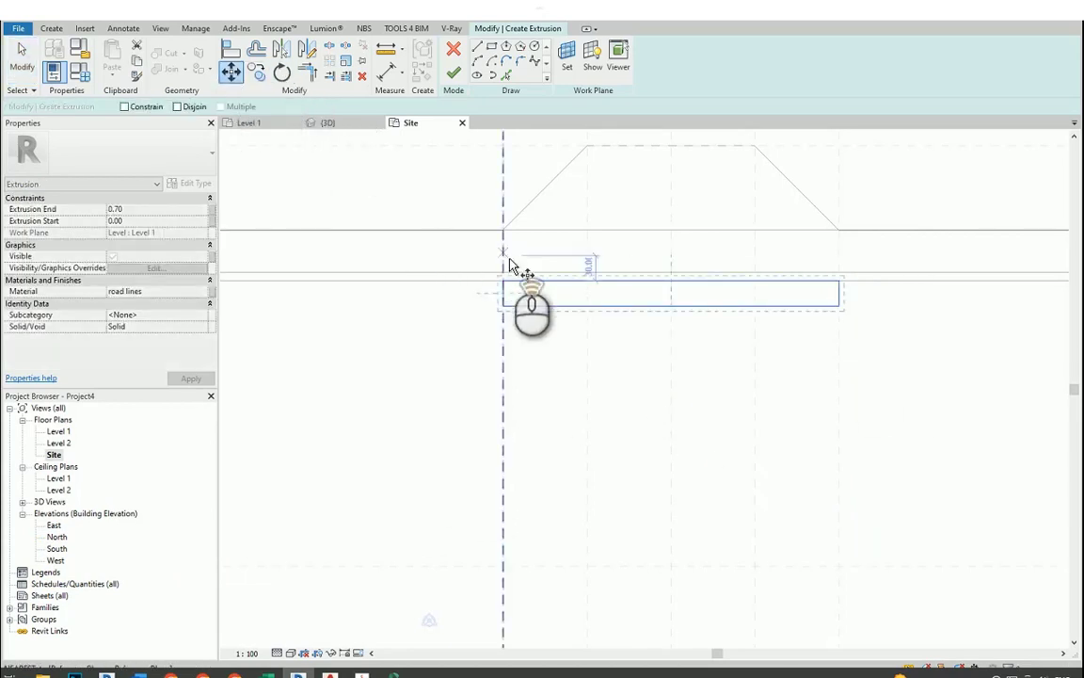
scroll(542, 299, up, 2)
click(467, 262)
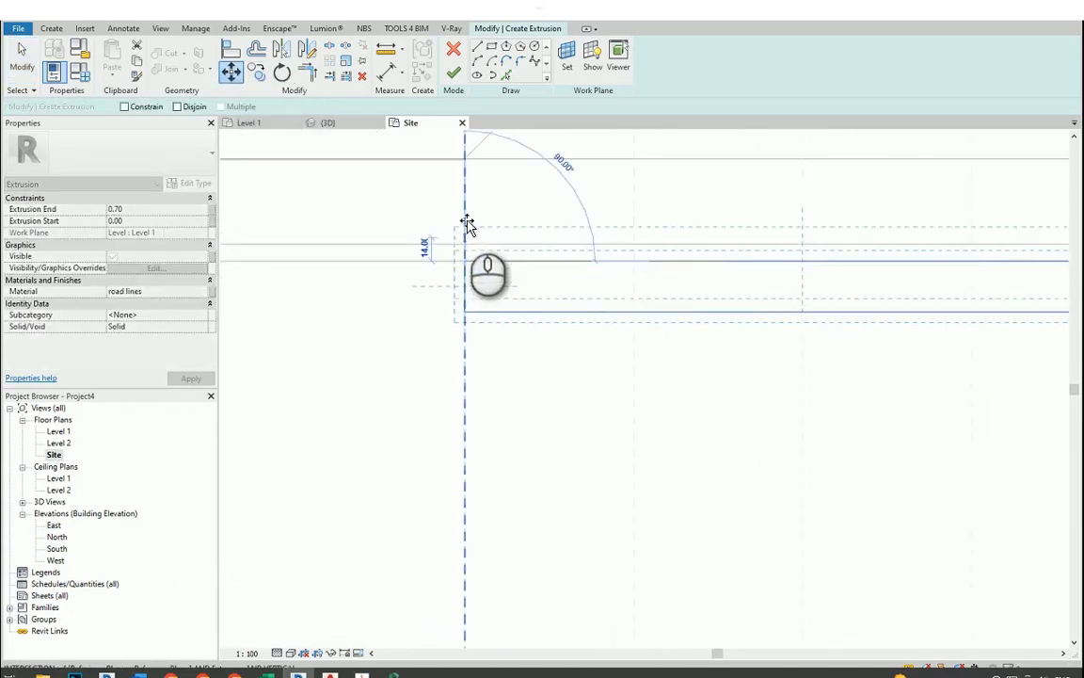
click(466, 207)
scroll(466, 207, down, 5)
mouse_move(433, 223)
mouse_down()
mouse_move(799, 325)
mouse_move(908, 311)
mouse_up()
click(231, 73)
scroll(453, 279, up, 5)
click(469, 279)
click(469, 294)
scroll(467, 311, down, 5)
Copy the rectangle 60 straight down into the road as the second crosswalk stripe.
mouse_move(419, 271)
mouse_down()
mouse_move(757, 369)
mouse_move(726, 224)
mouse_up()
scroll(726, 225, down, 3)
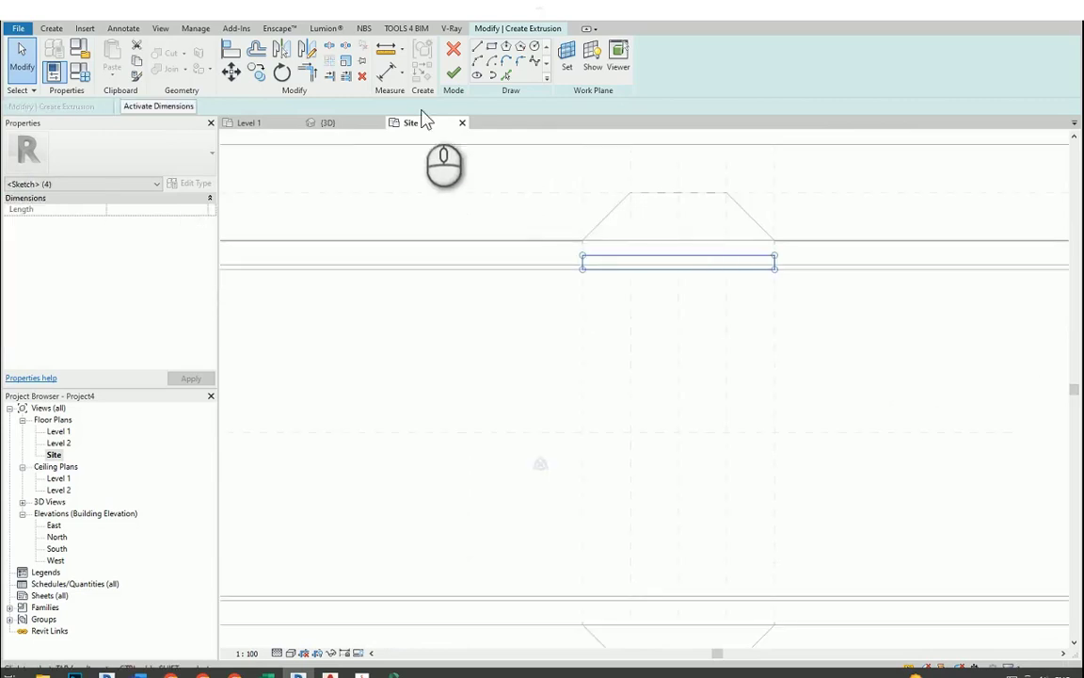
click(259, 79)
scroll(631, 267, up, 4)
click(519, 248)
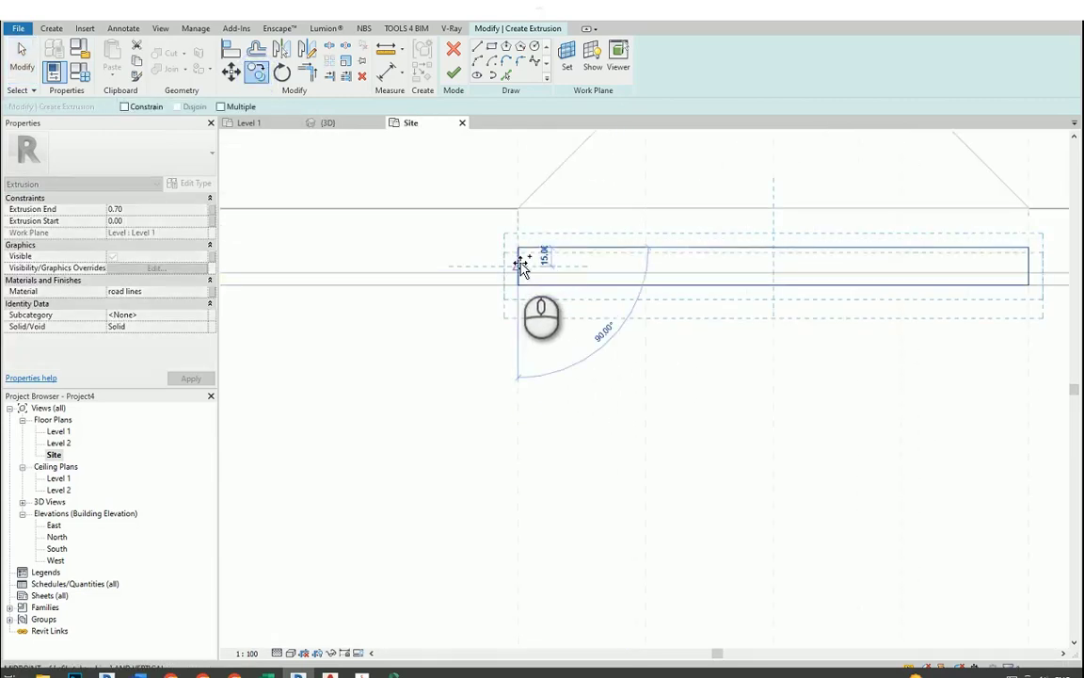
click(518, 323)
scroll(494, 259, down, 2)
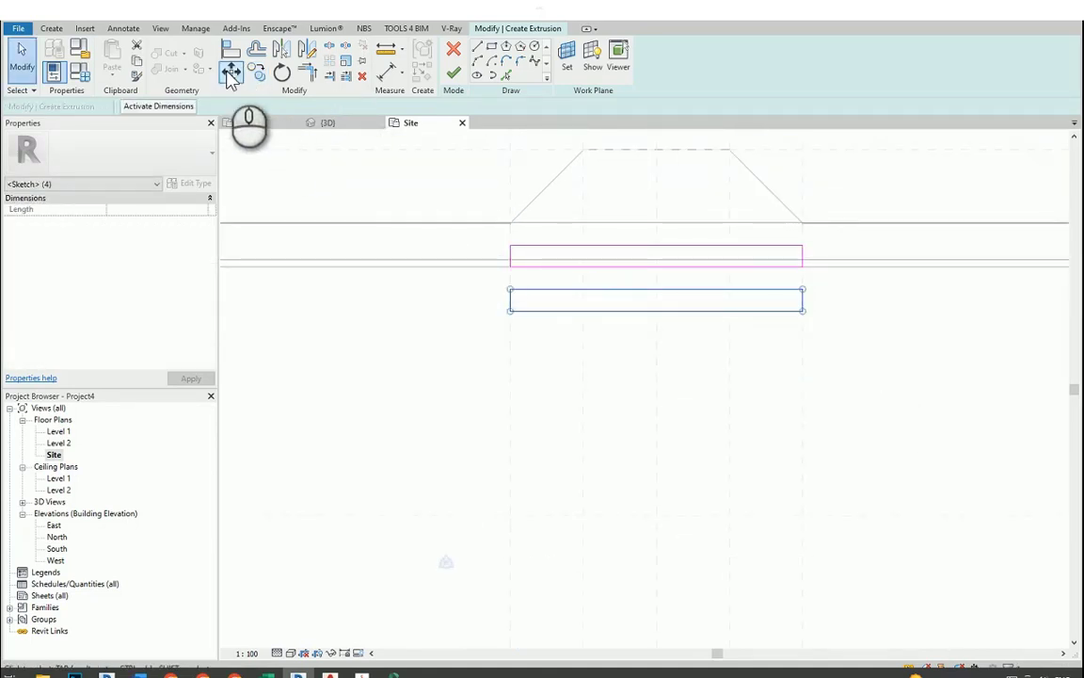
Copy the second stripe three more times down the road at 60 spacing, using the Multiple option.
click(257, 75)
scroll(537, 291, up, 1)
click(220, 106)
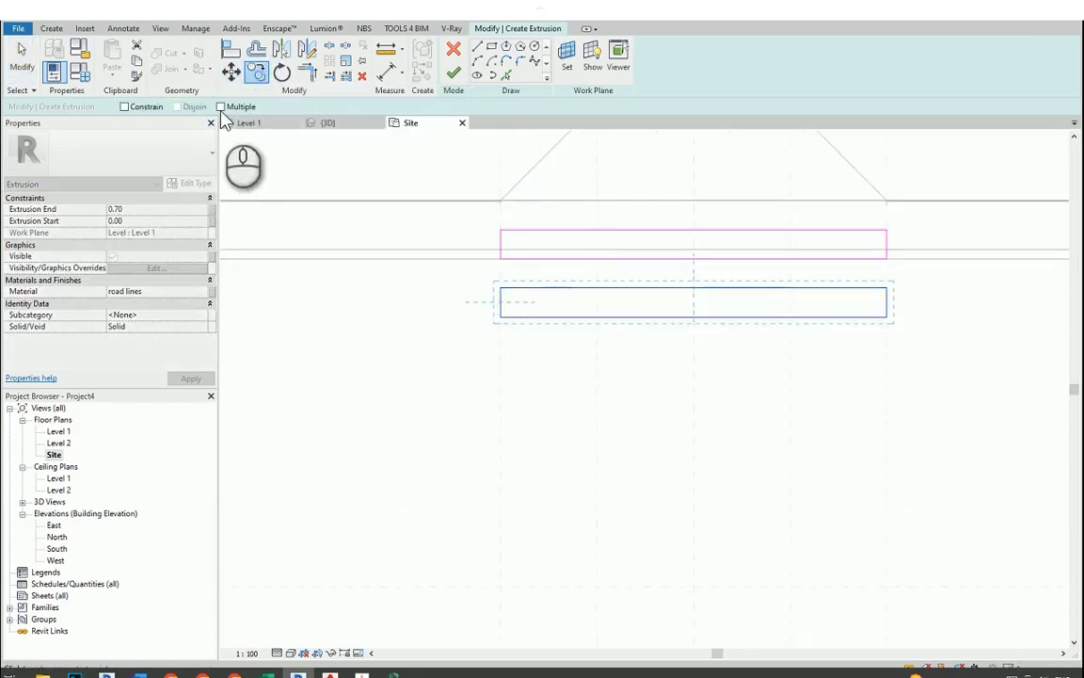
click(500, 258)
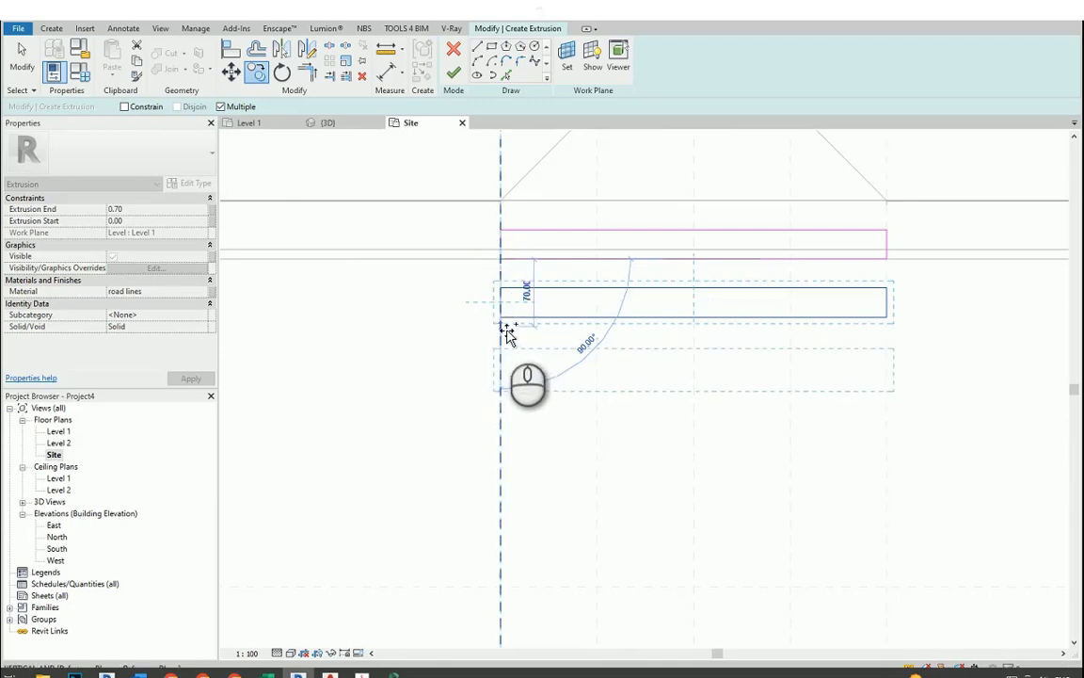
click(502, 317)
click(502, 376)
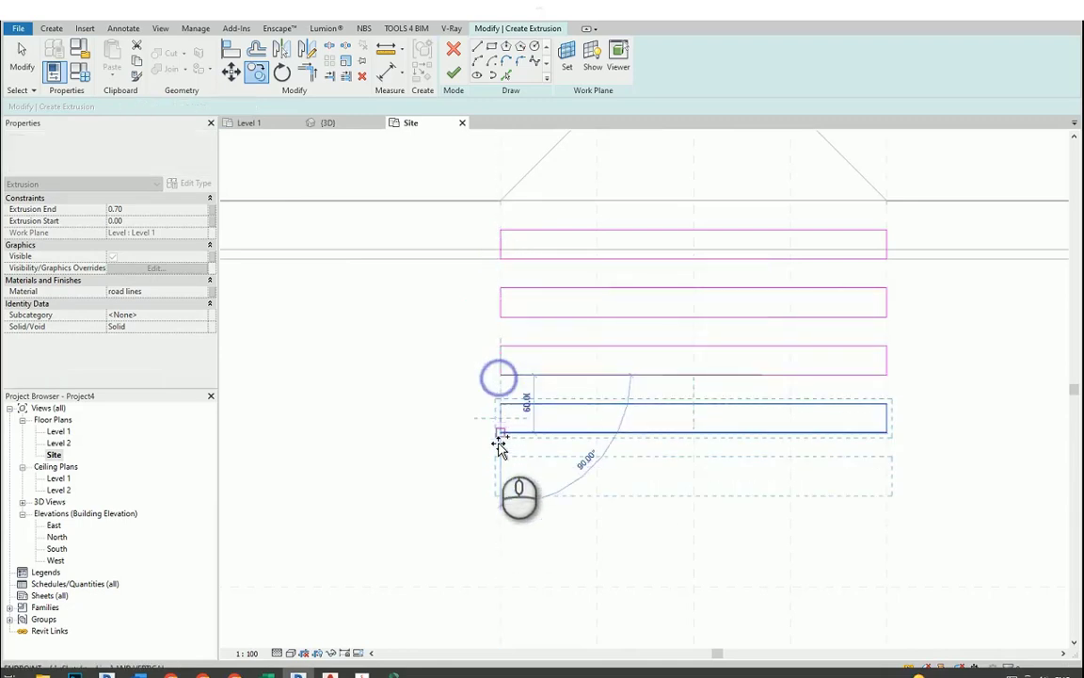
click(501, 434)
key(Escape)
Copy the lower four stripes as a block twice down the road, keeping the same stripe spacing.
drag(453, 280, 969, 592)
click(256, 72)
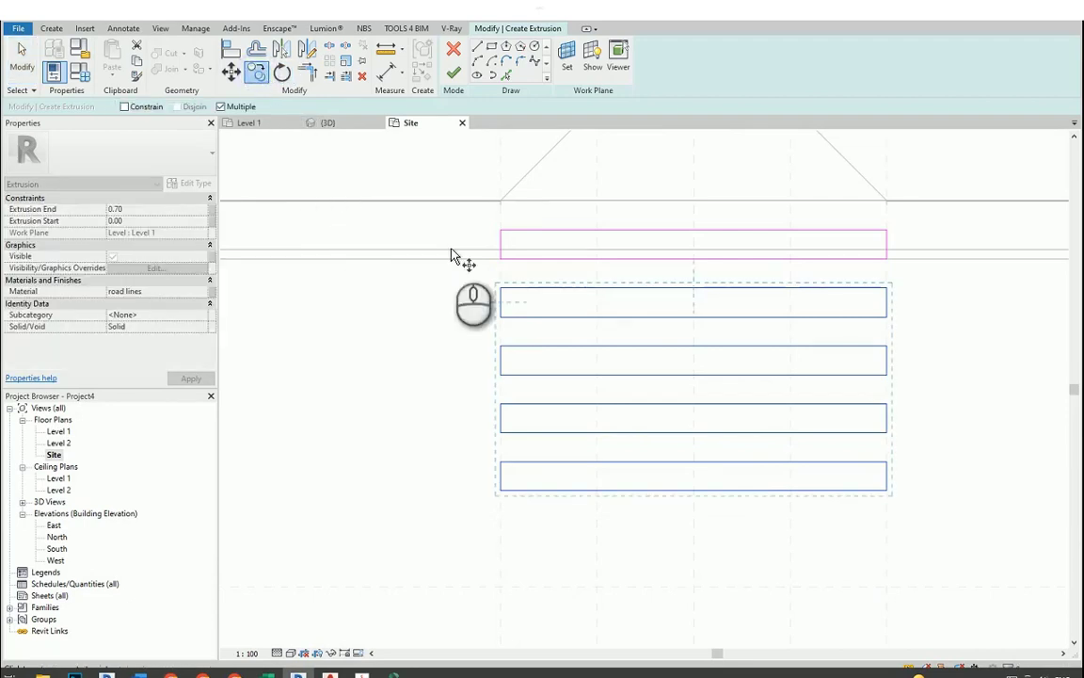
click(501, 259)
middle_drag(496, 426, 482, 250)
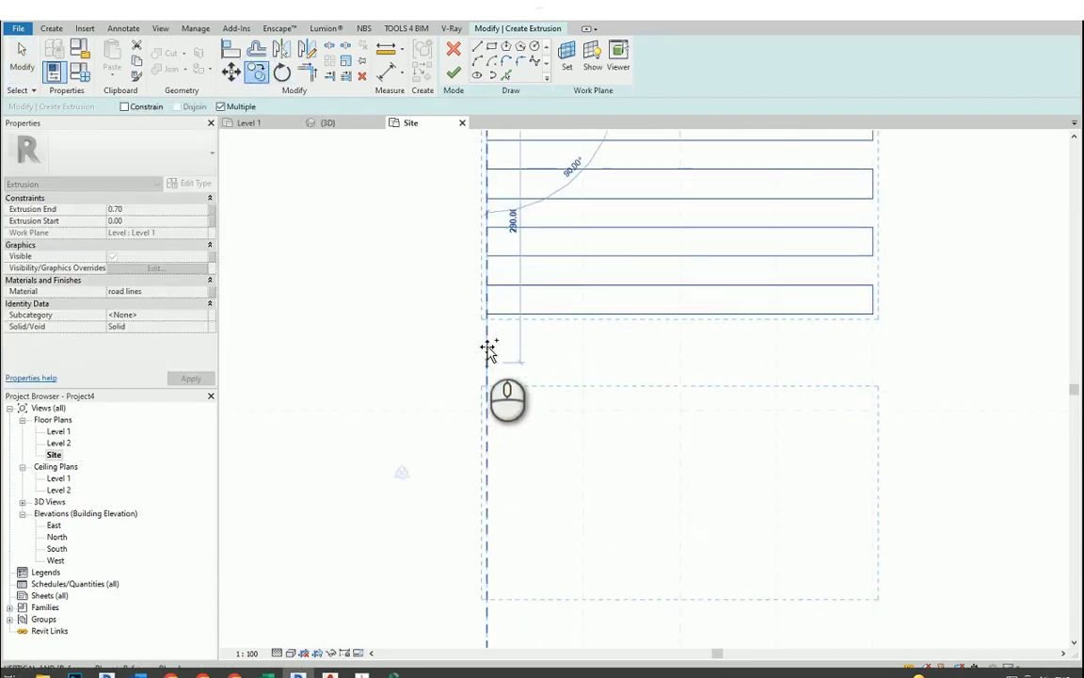
click(487, 313)
scroll(471, 402, down, 3)
middle_drag(471, 402, 499, 306)
middle_drag(500, 412, 511, 384)
scroll(513, 377, up, 2)
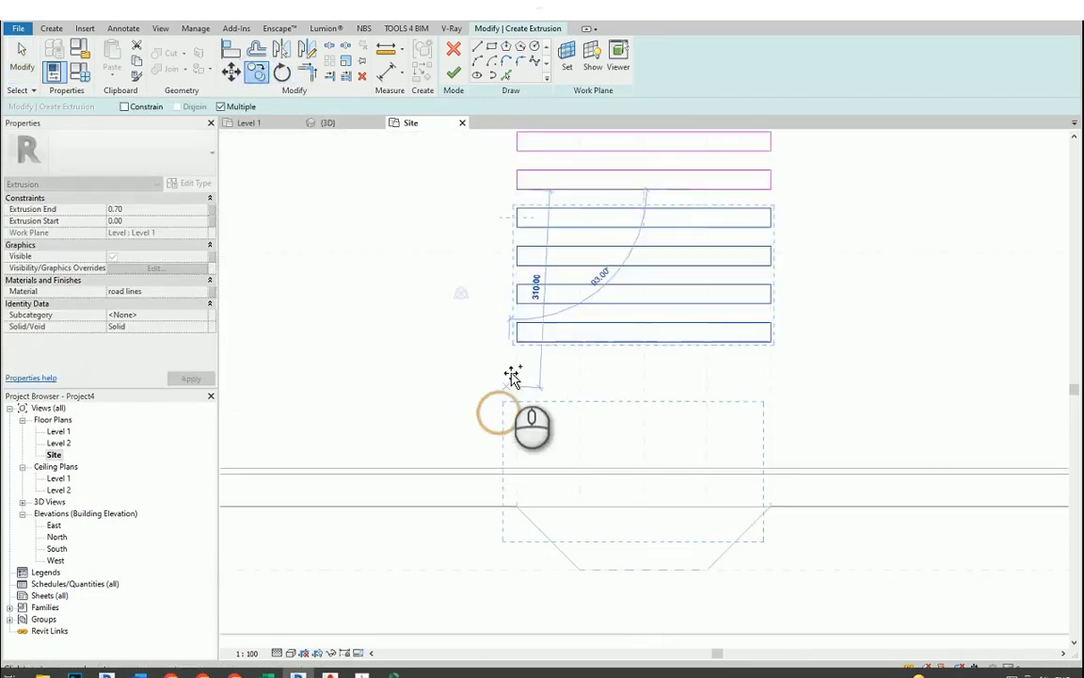
click(520, 334)
key(Escape)
key(Escape)
Delete the surplus crosswalk stripes that extend over the lower road line and the opposite curb ramp.
drag(480, 488, 939, 588)
key(Delete)
Copy the lowest crosswalk stripe one more spacing down, just past the lower road line.
scroll(708, 550, down, 6)
scroll(813, 267, up, 2)
scroll(835, 340, down, 1)
scroll(817, 579, up, 4)
middle_drag(759, 598, 797, 537)
scroll(452, 501, up, 1)
drag(434, 445, 816, 481)
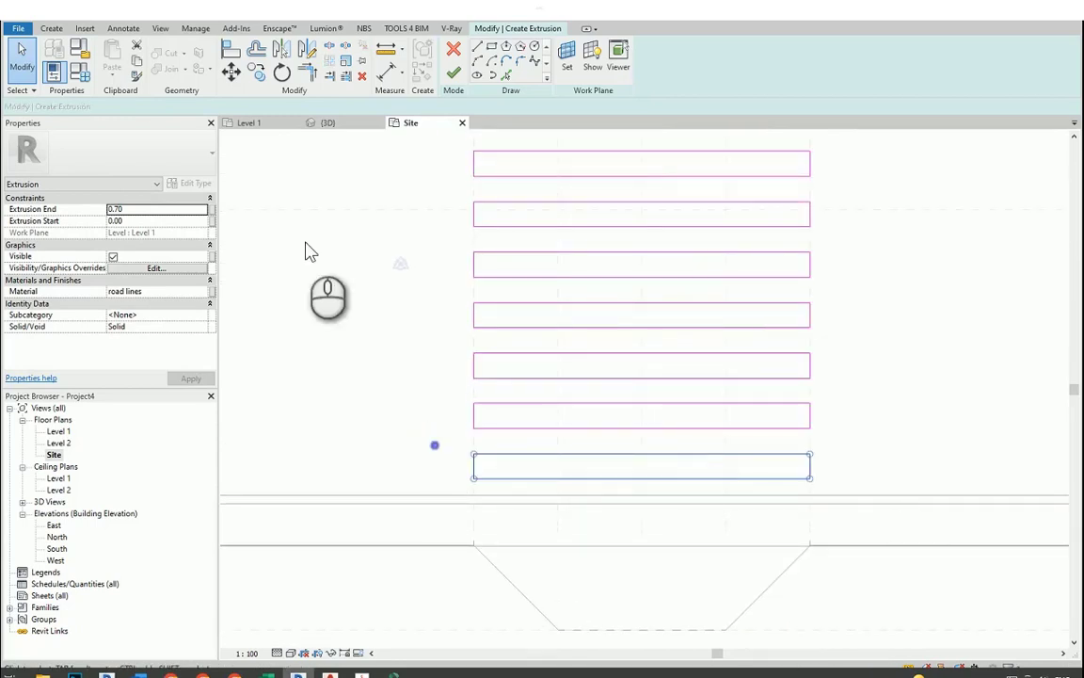
click(232, 75)
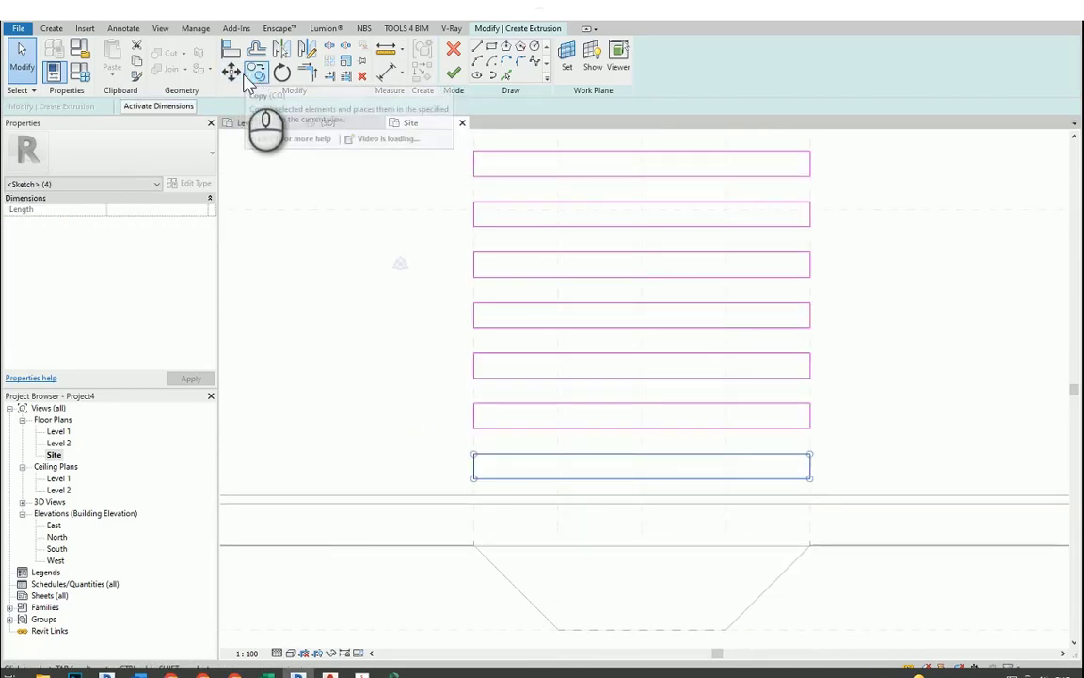
scroll(485, 562, up, 2)
click(468, 358)
click(471, 438)
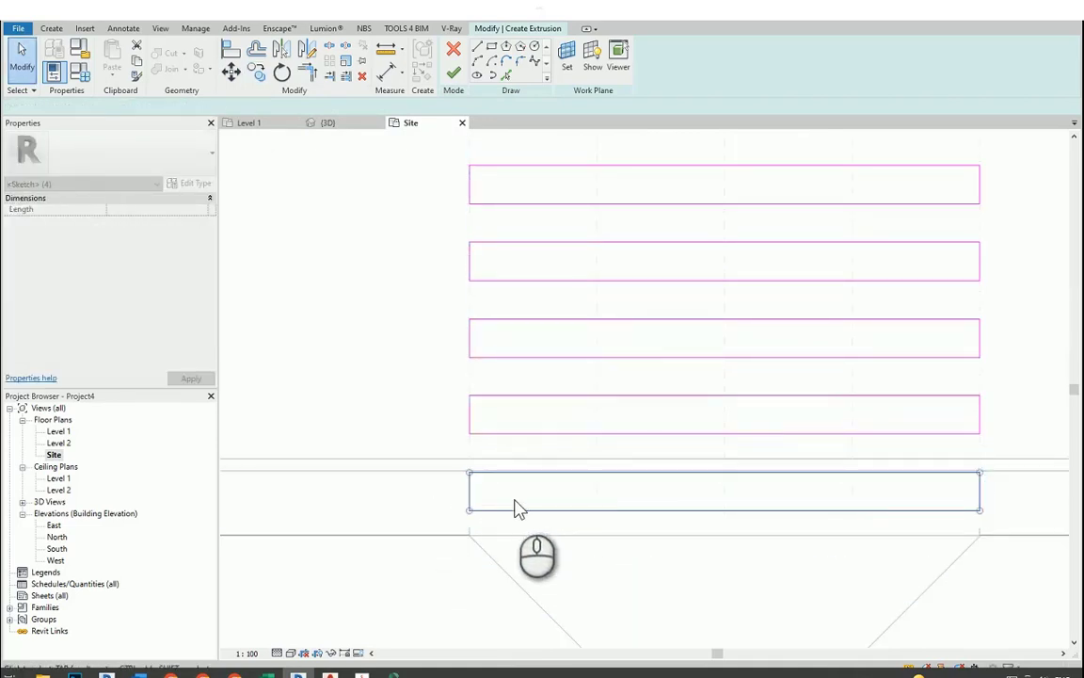
key(Escape)
Move the new lowest stripe up so its upper edge aligns with the outer edge of the lower road line.
drag(422, 444, 988, 545)
scroll(1013, 479, up, 3)
click(231, 72)
scroll(945, 482, up, 5)
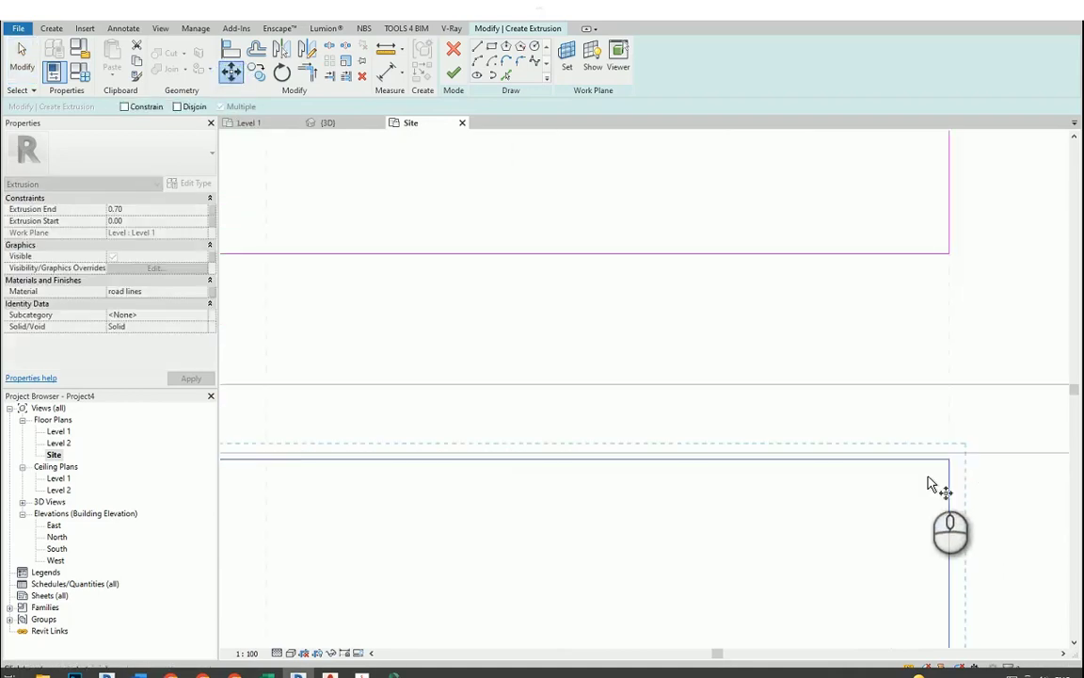
click(955, 455)
click(956, 444)
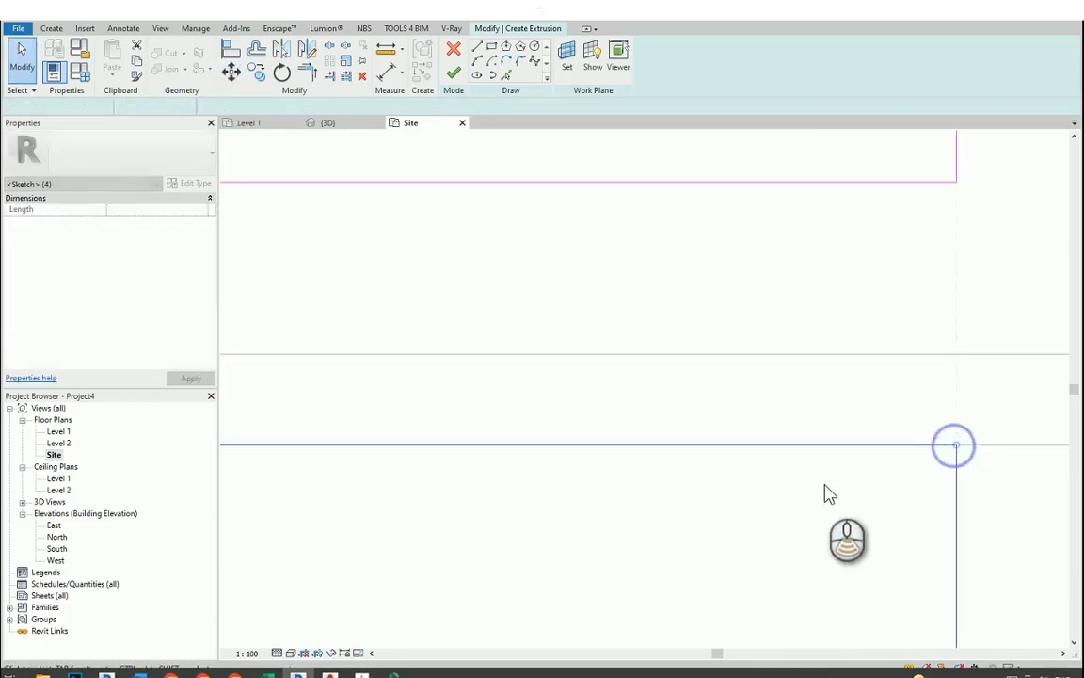
key(Escape)
Finish the crosswalk extrusion sketch and complete the in-place model.
scroll(852, 499, down, 6)
scroll(814, 567, down, 2)
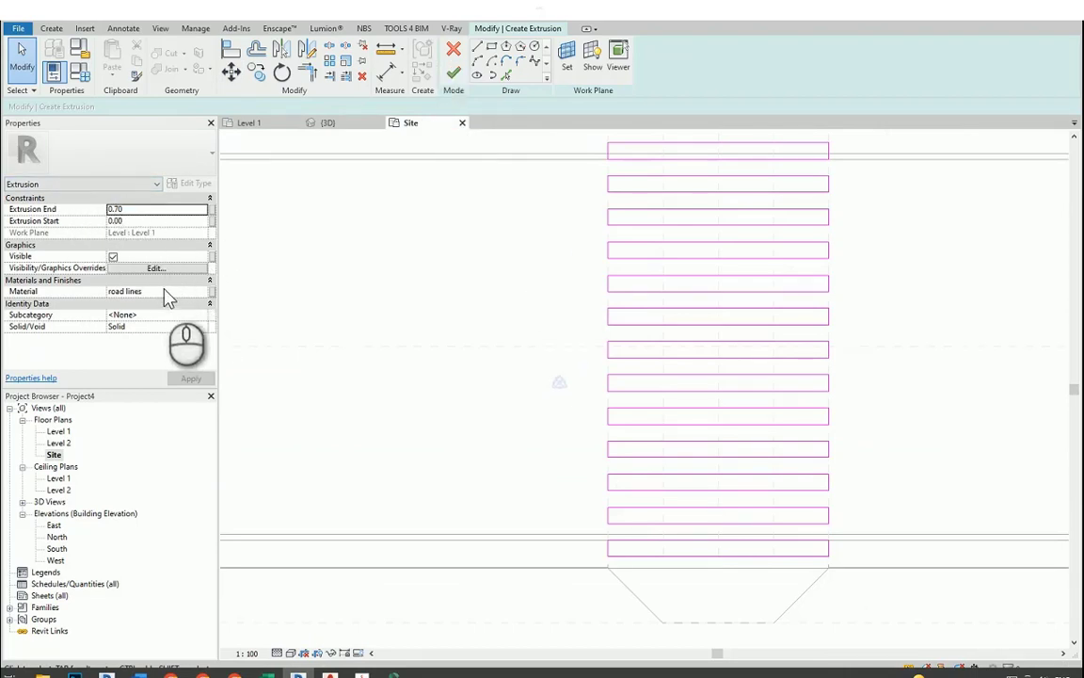
click(452, 74)
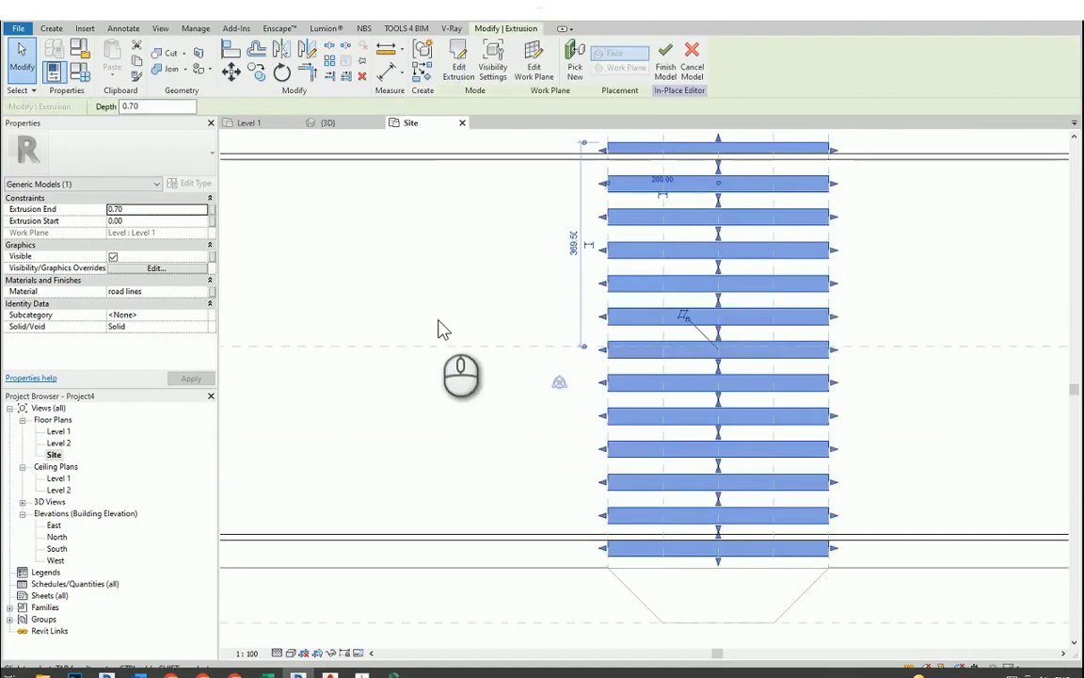
click(436, 318)
scroll(543, 424, down, 3)
click(451, 66)
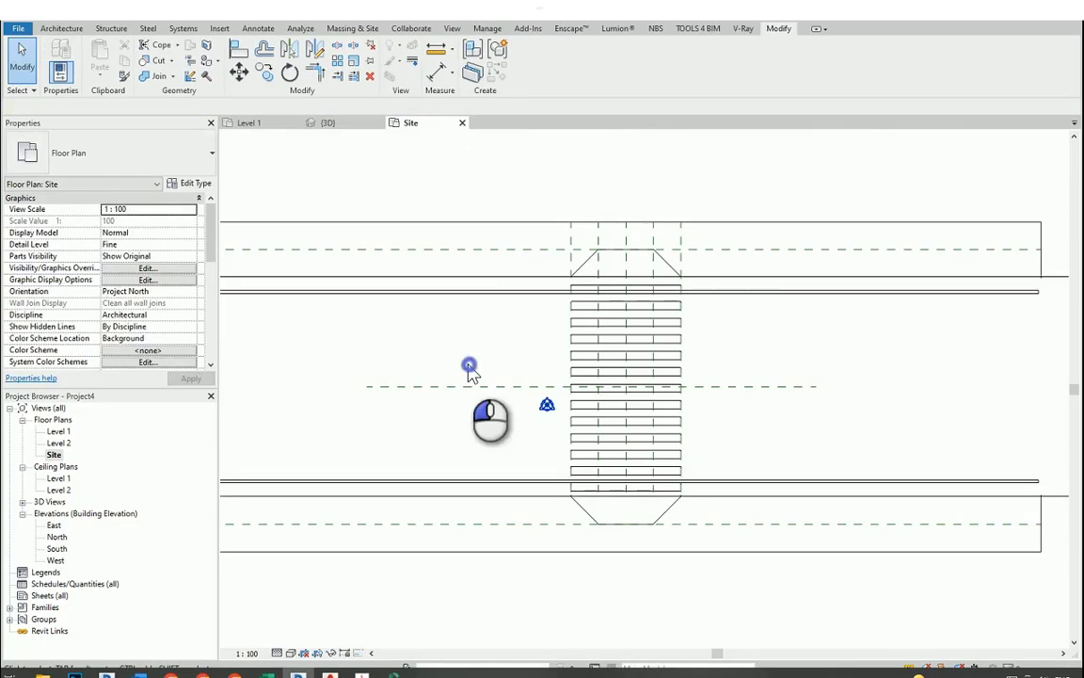
Show the crosswalk in the 3D view with the Consistent Colors visual style.
click(324, 122)
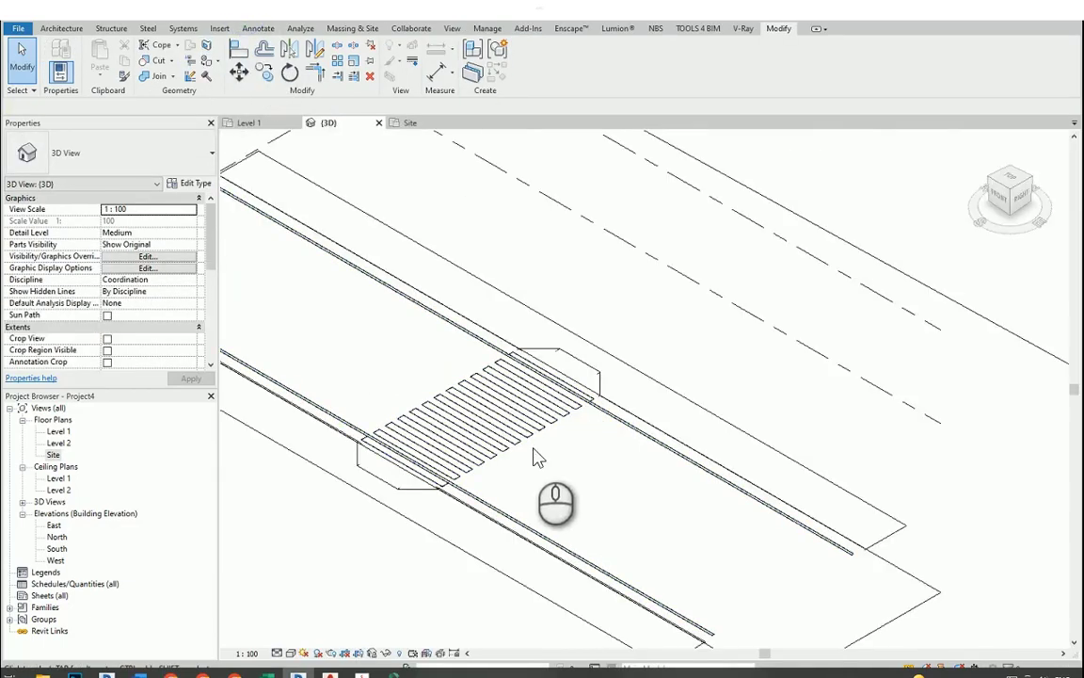
scroll(602, 452, up, 4)
click(290, 652)
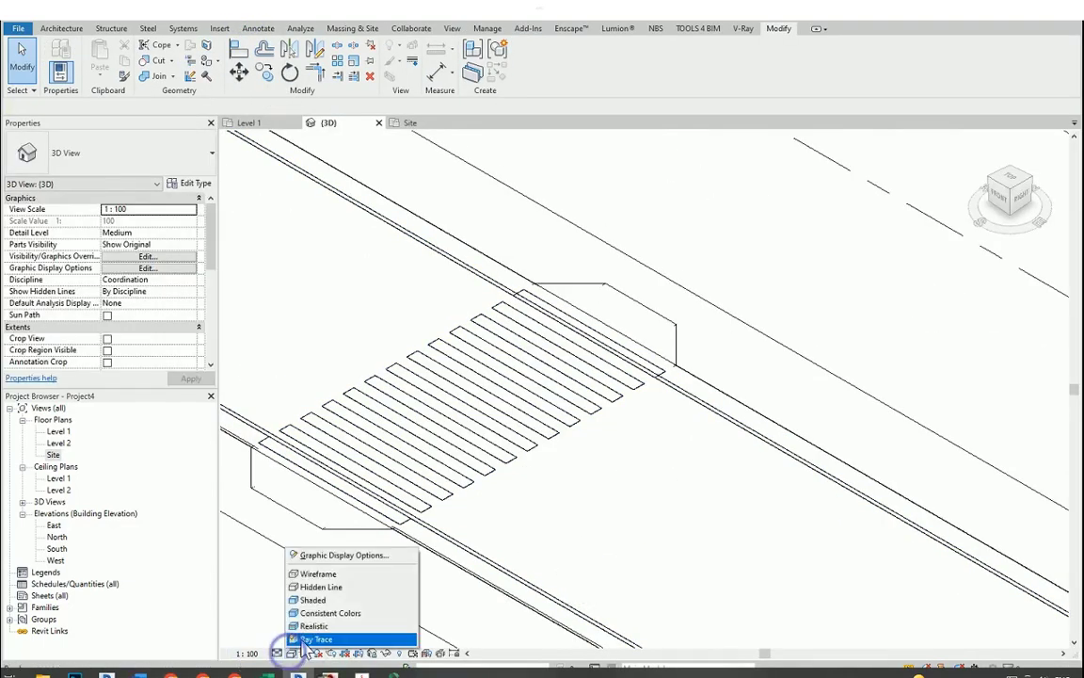
click(346, 613)
Examine in 3D how the sidewalks and curb ramps meet the toposurface along both sides of the road.
scroll(578, 348, down, 2)
scroll(736, 402, down, 2)
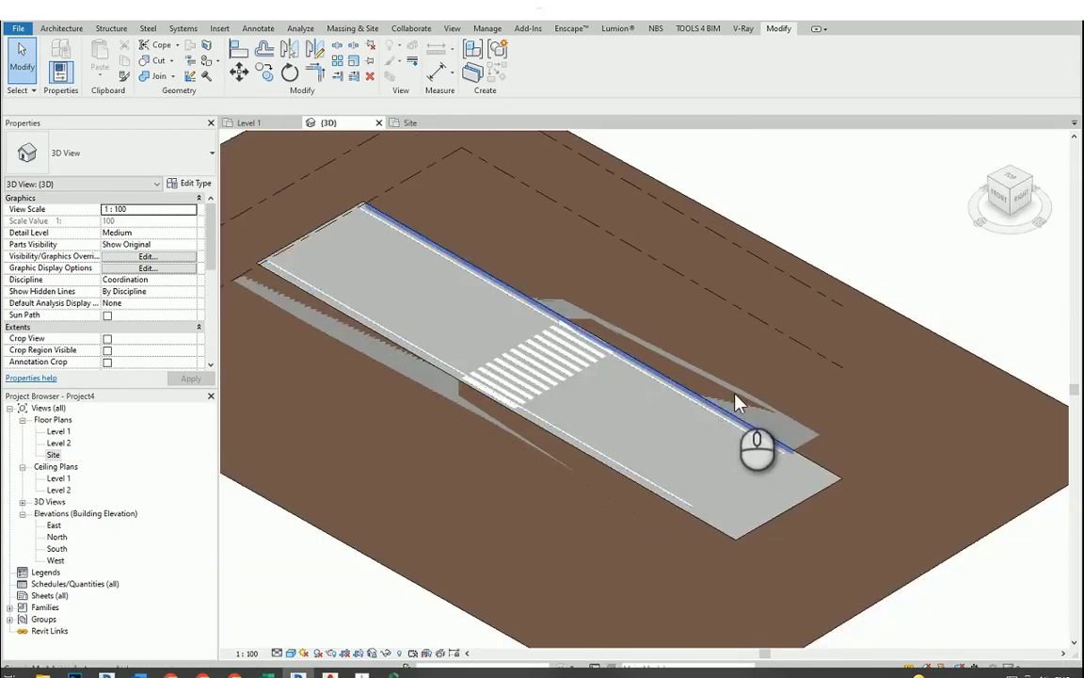
scroll(846, 495, up, 6)
scroll(807, 465, down, 3)
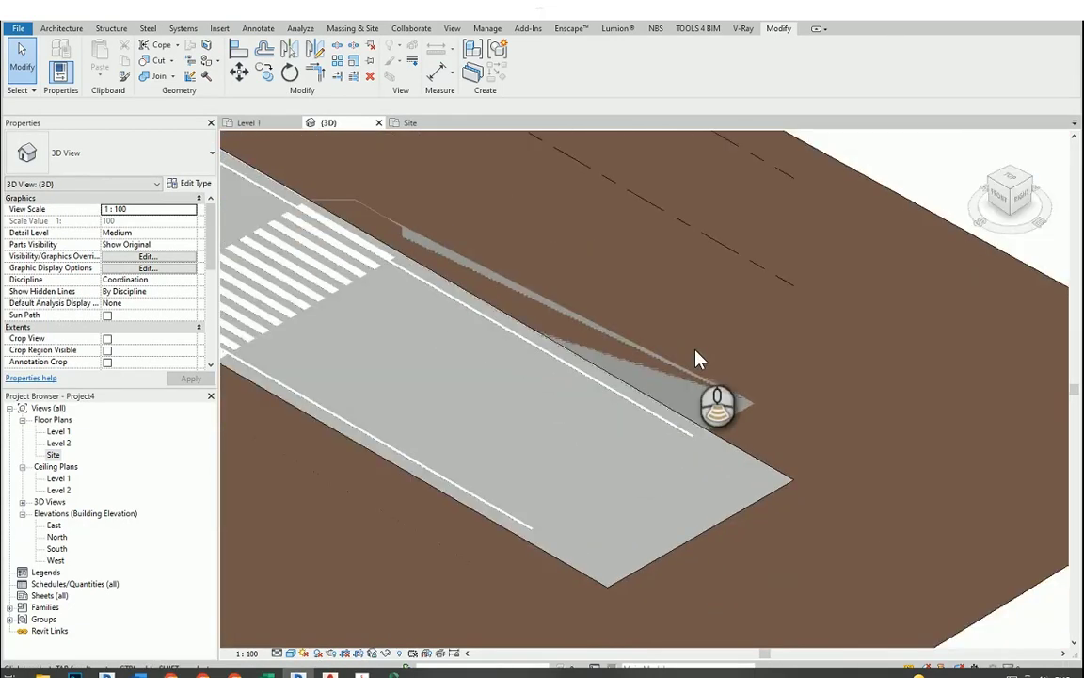
scroll(402, 442, up, 3)
scroll(596, 453, down, 4)
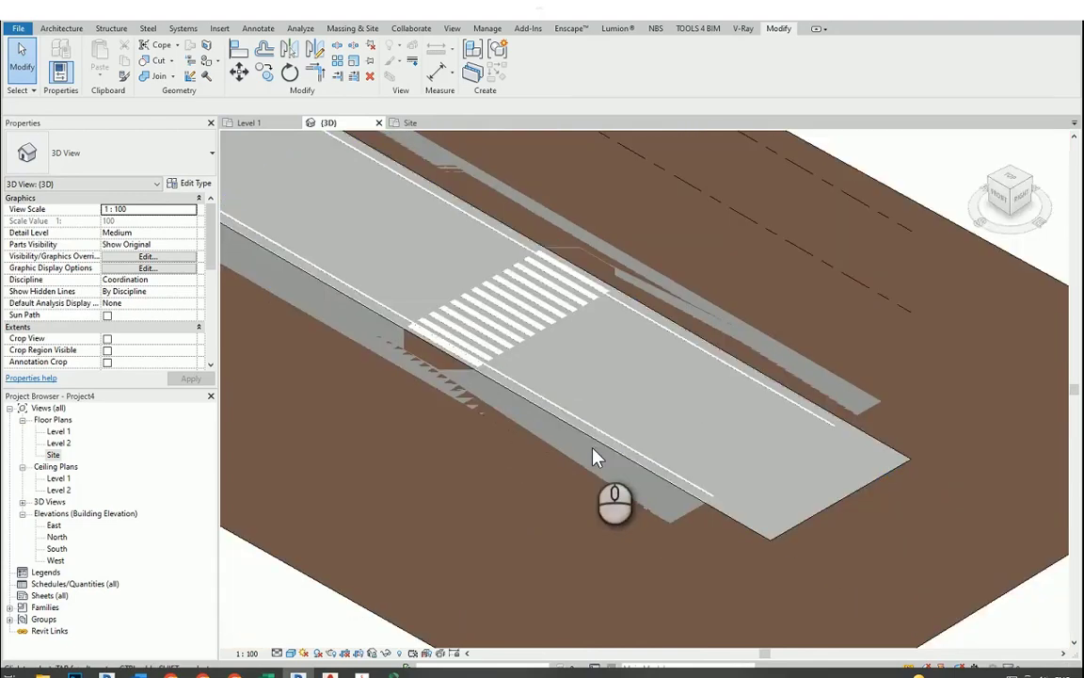
scroll(999, 517, up, 4)
scroll(761, 318, up, 2)
scroll(760, 318, down, 5)
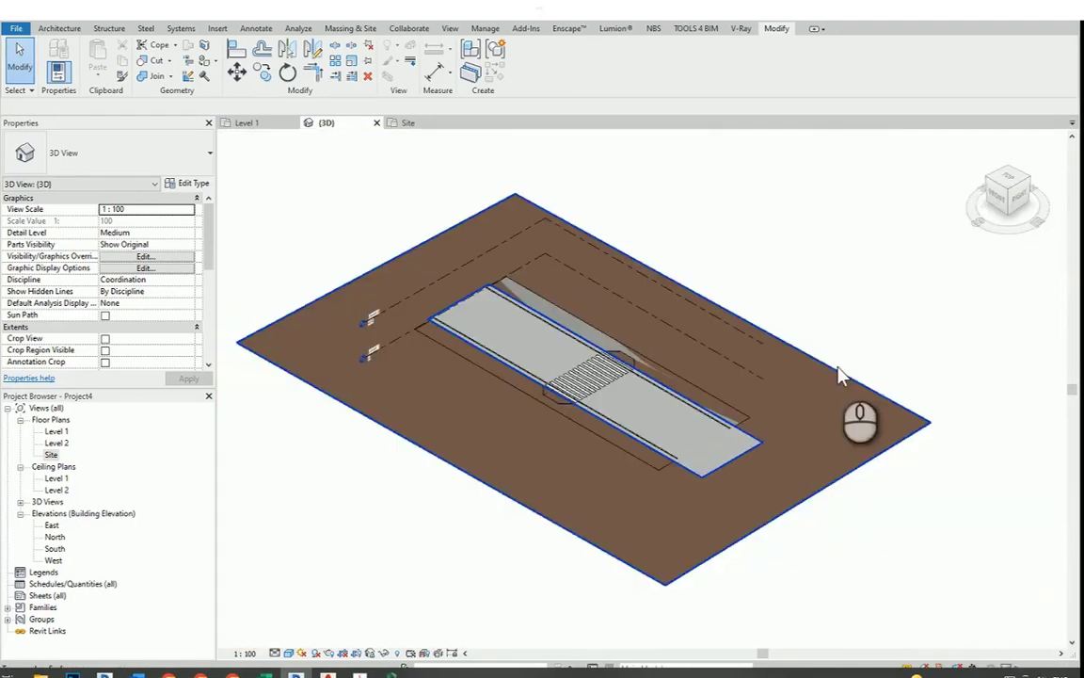
Open the toposurface for editing and set the elevation of its back-right corner boundary point to -15.
click(841, 372)
scroll(830, 367, up, 1)
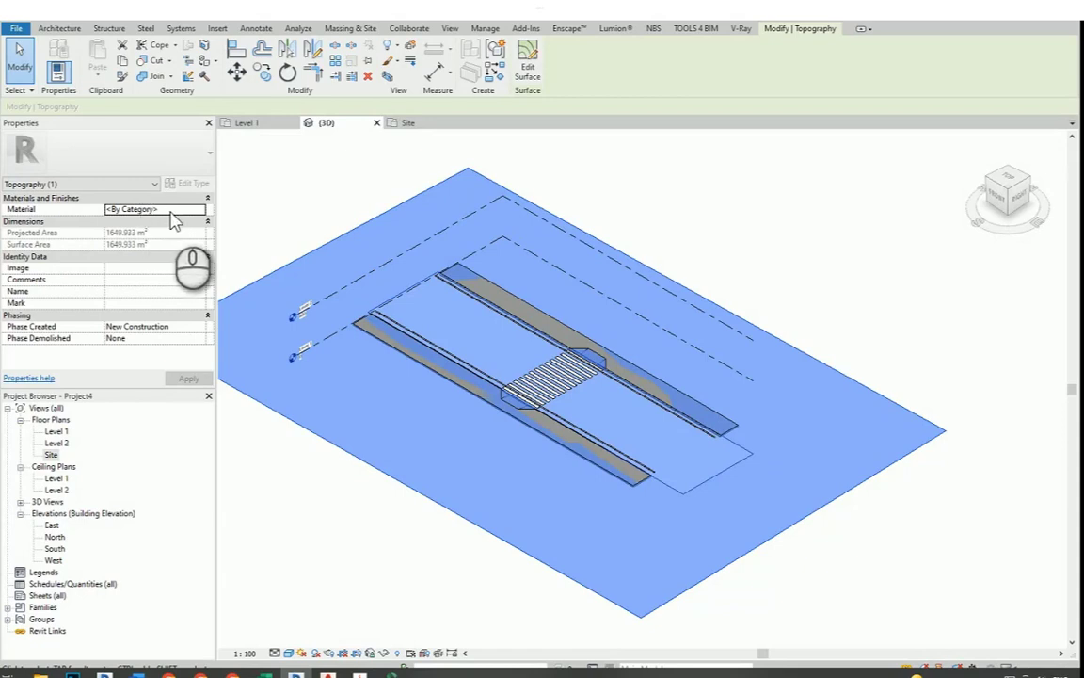
click(536, 49)
drag(927, 386, 987, 477)
scroll(534, 346, down, 1)
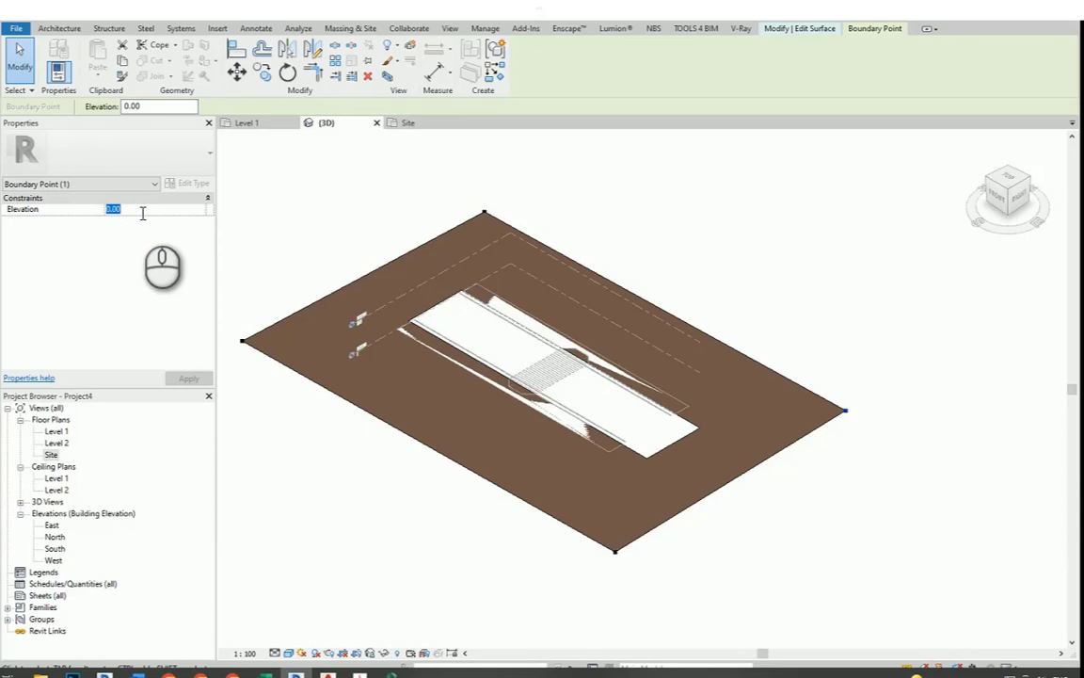
key(m)
key(v)
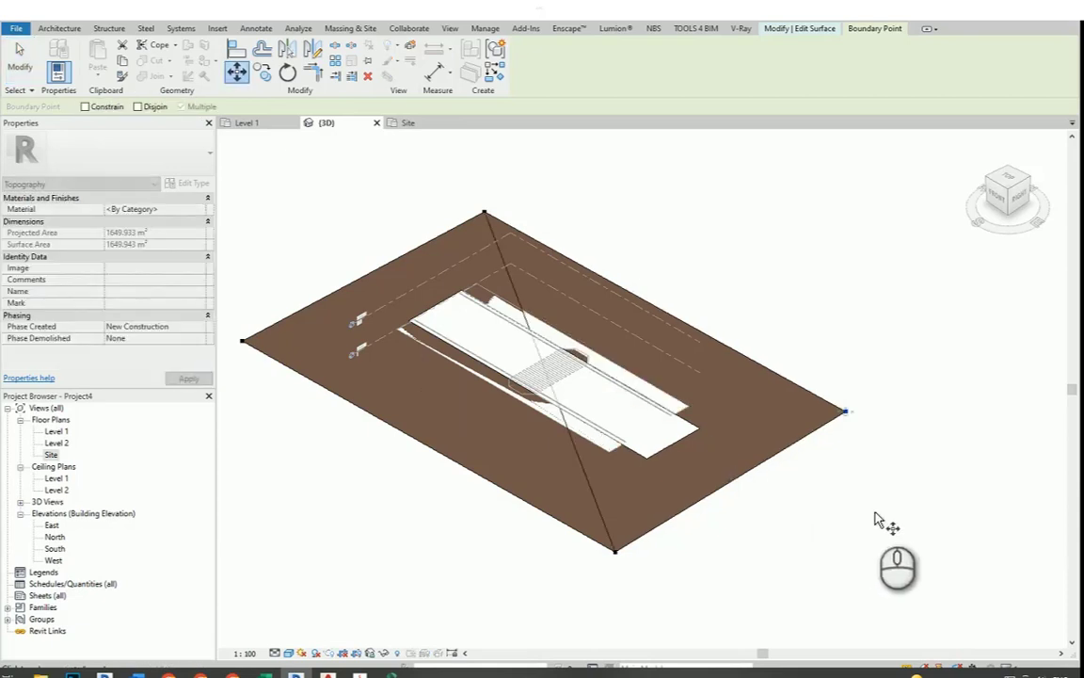
click(404, 151)
key(Escape)
Set the elevation of the toposurface's back-left corner boundary point to -15.
click(424, 192)
click(142, 209)
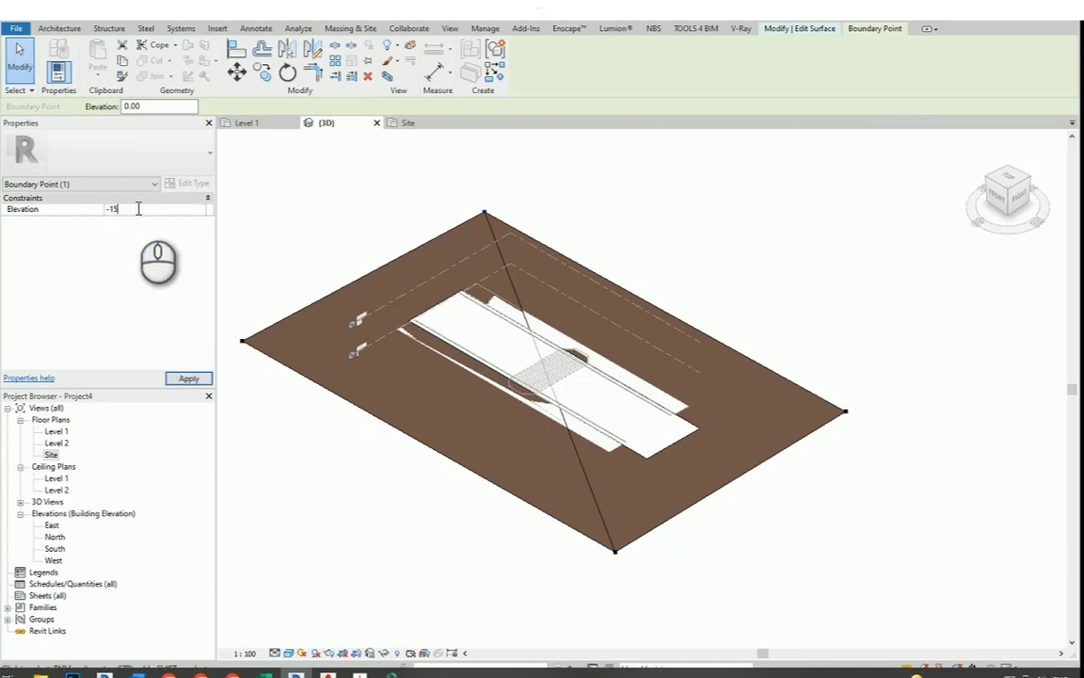
text(-15)
click(213, 289)
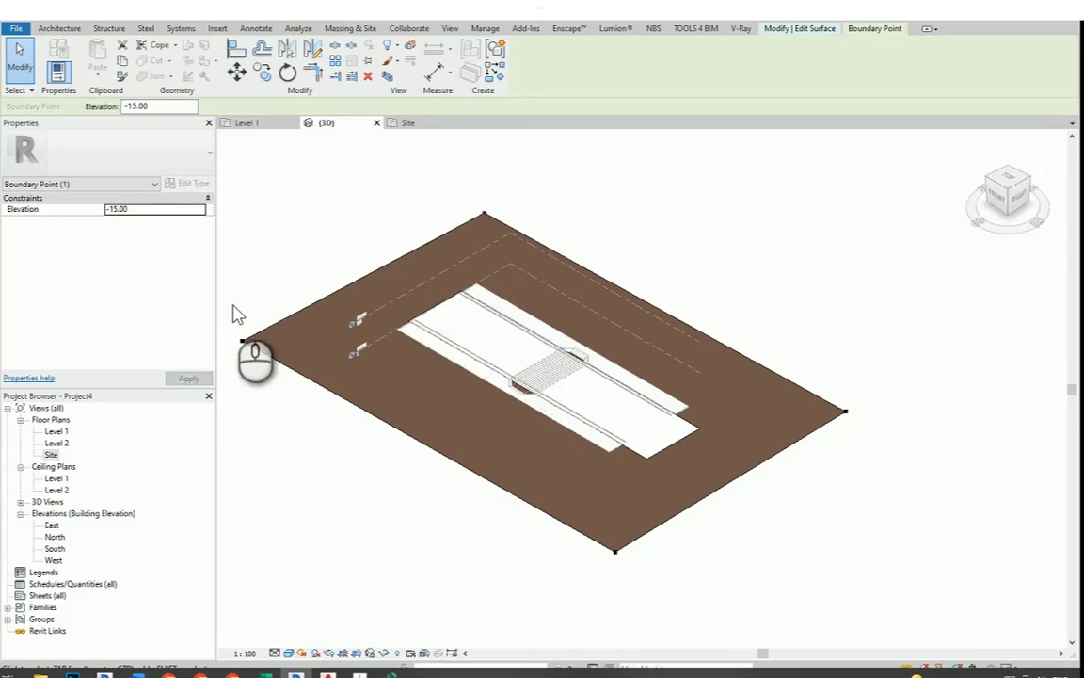
Set the elevation of the two front corner boundary points to -15 and finish the surface edit.
drag(560, 536, 636, 581)
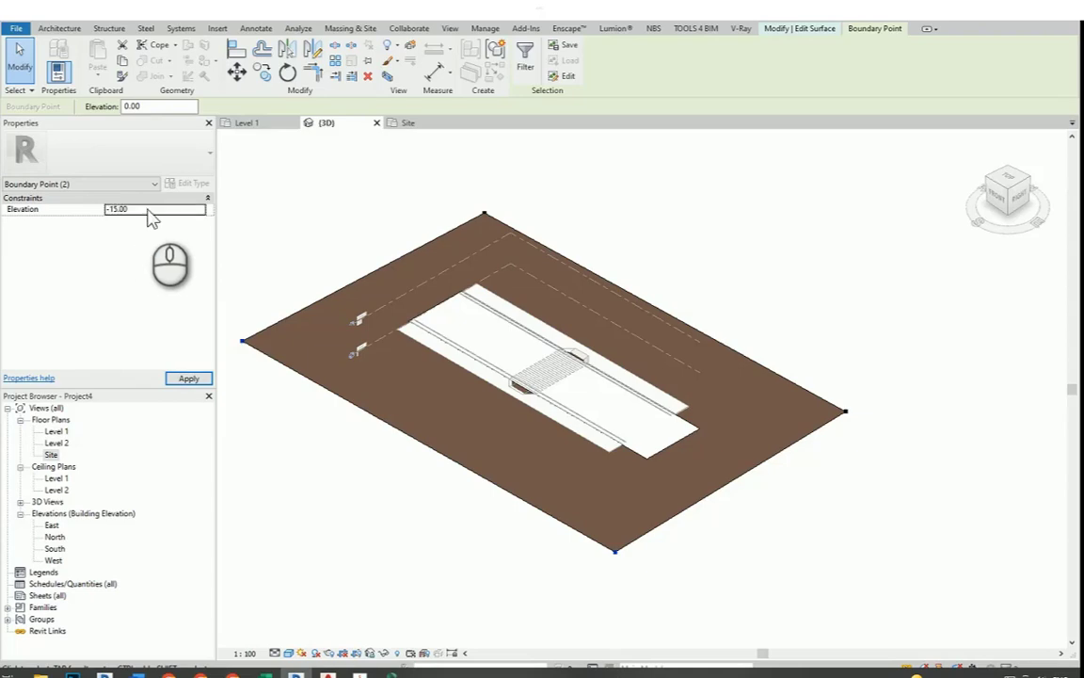
click(419, 430)
scroll(574, 376, up, 3)
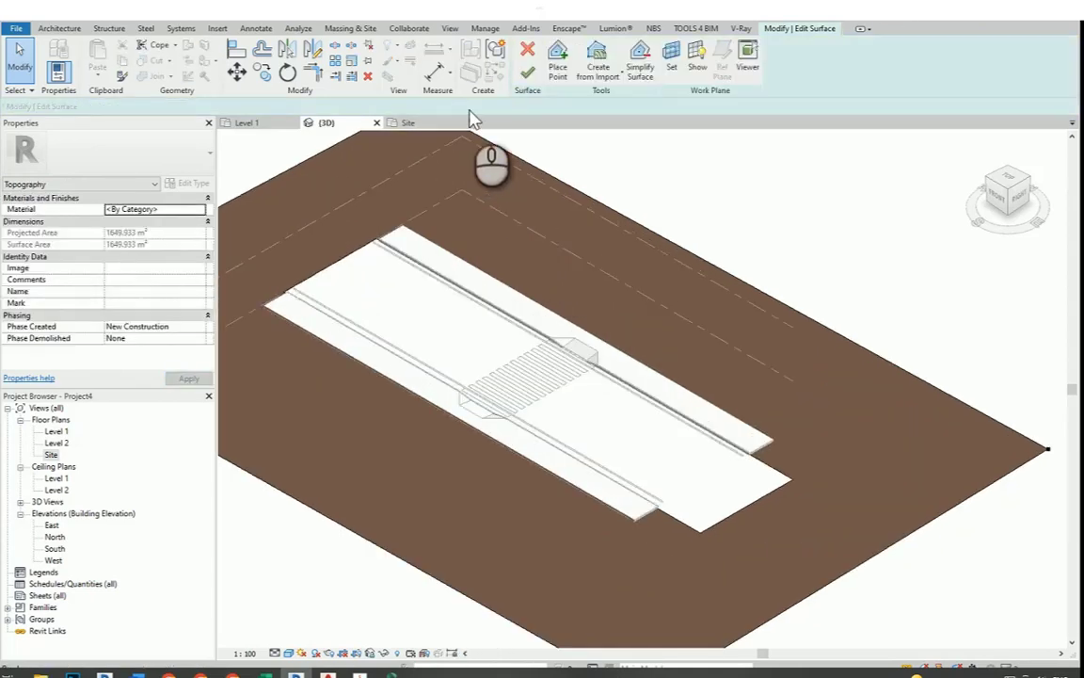
click(528, 71)
Examine the crosswalk stripes, road lines, sidewalks and curb ramps up close in the 3D view.
scroll(757, 416, up, 5)
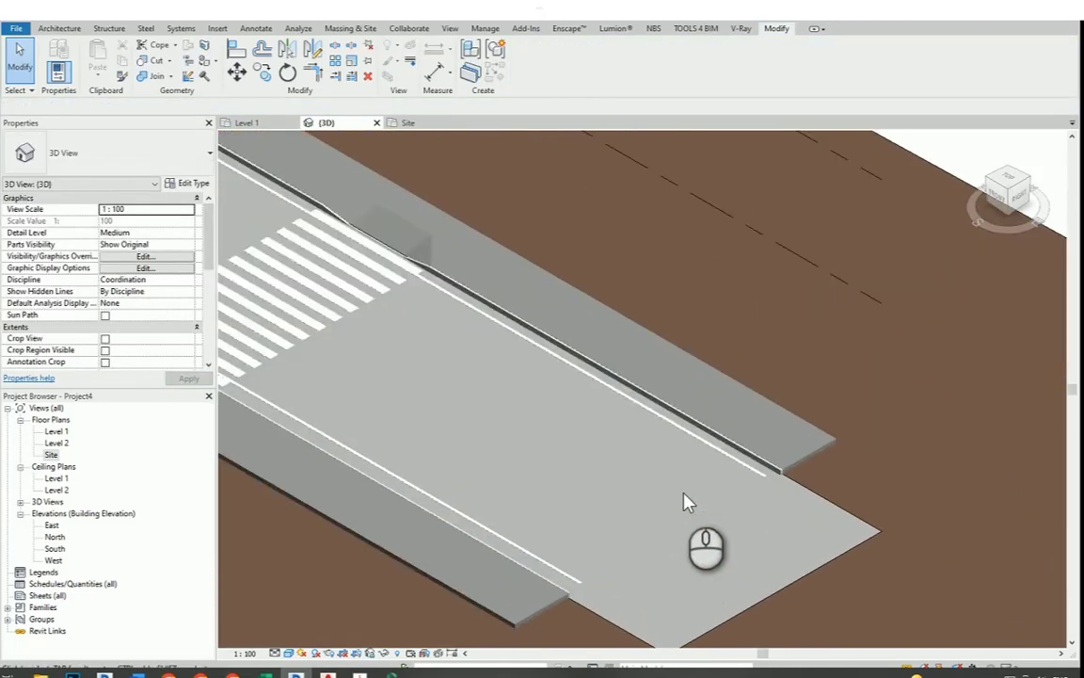
scroll(780, 507, up, 2)
scroll(918, 510, down, 3)
scroll(344, 248, up, 2)
scroll(635, 278, up, 1)
scroll(668, 320, down, 5)
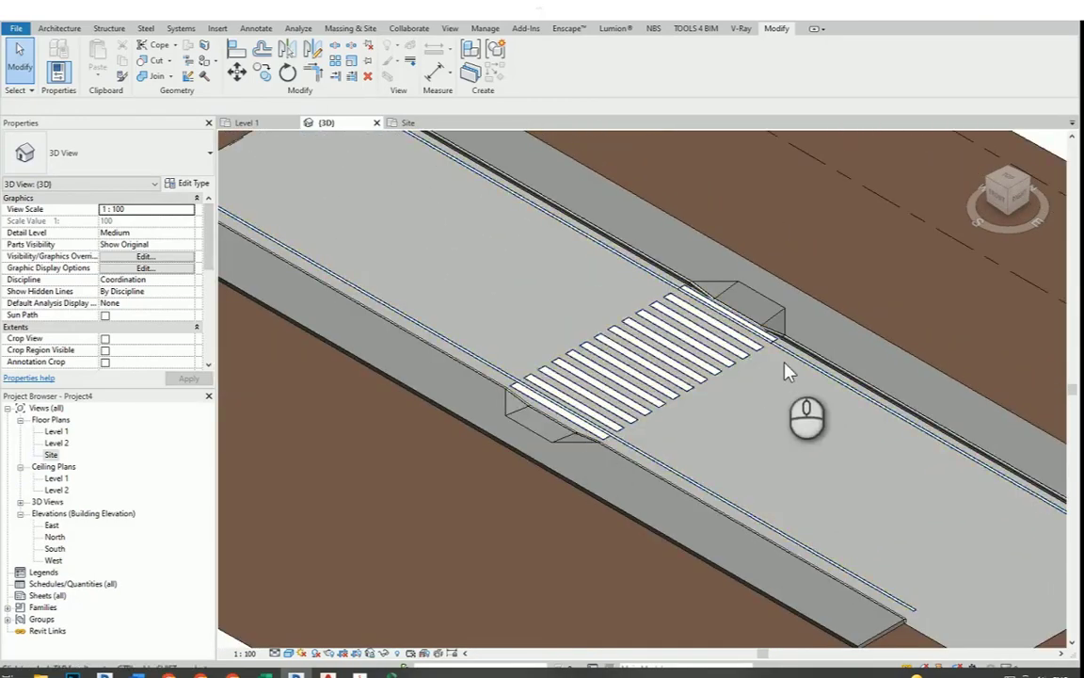
scroll(813, 301, up, 4)
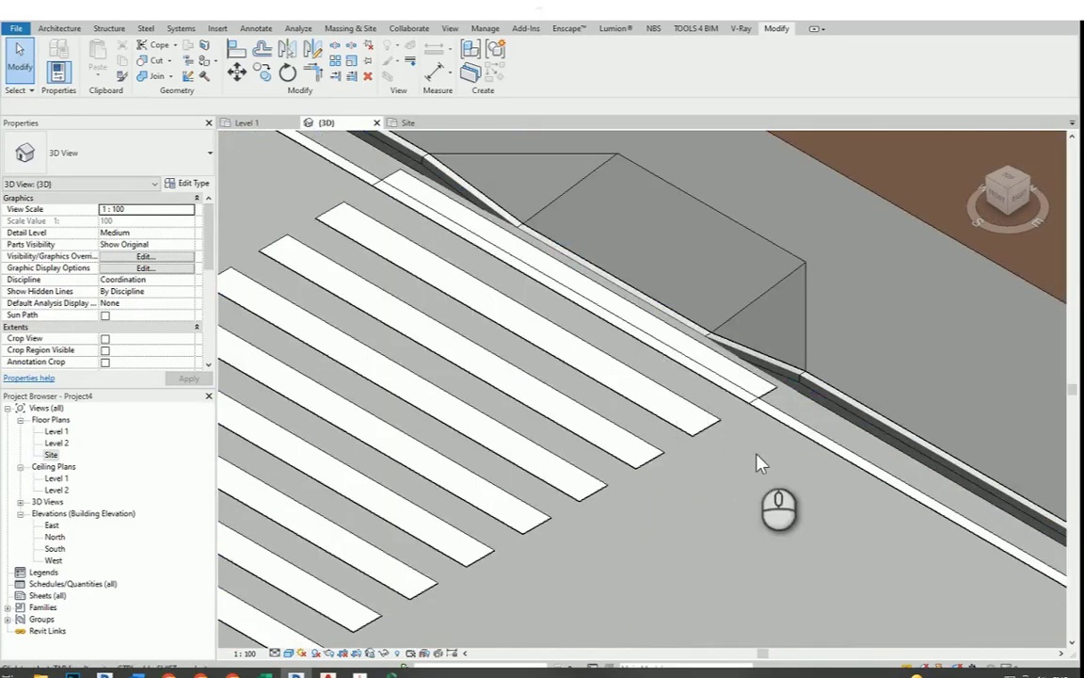
scroll(810, 490, down, 2)
scroll(837, 302, down, 2)
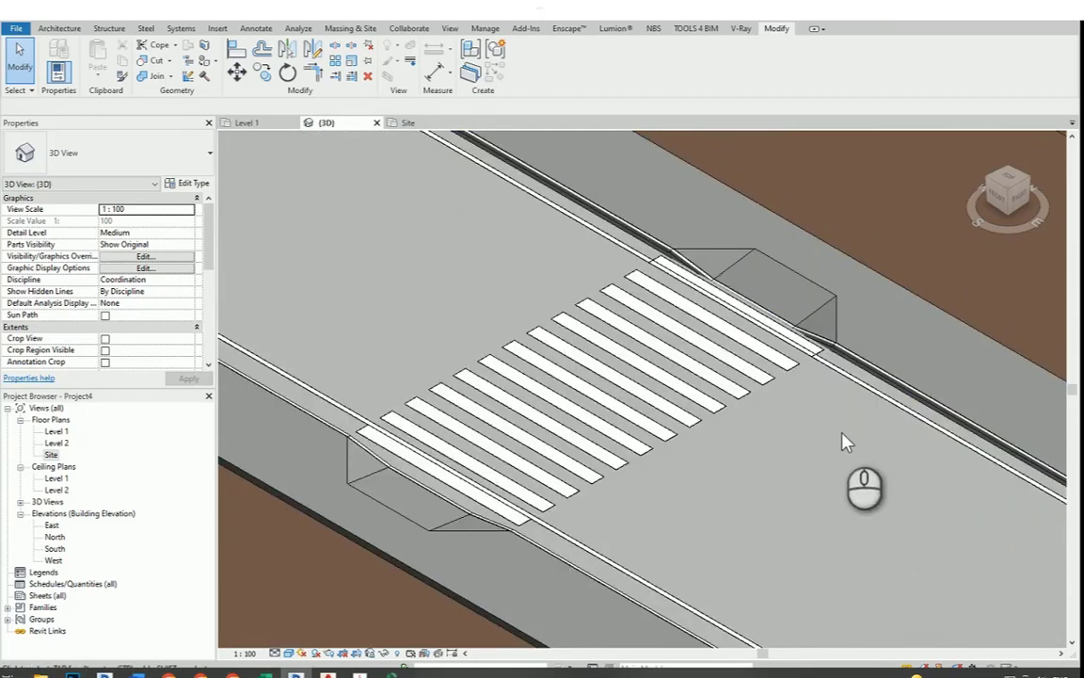
scroll(900, 242, up, 3)
scroll(798, 357, down, 1)
middle_drag(863, 308, 830, 370)
scroll(790, 428, up, 4)
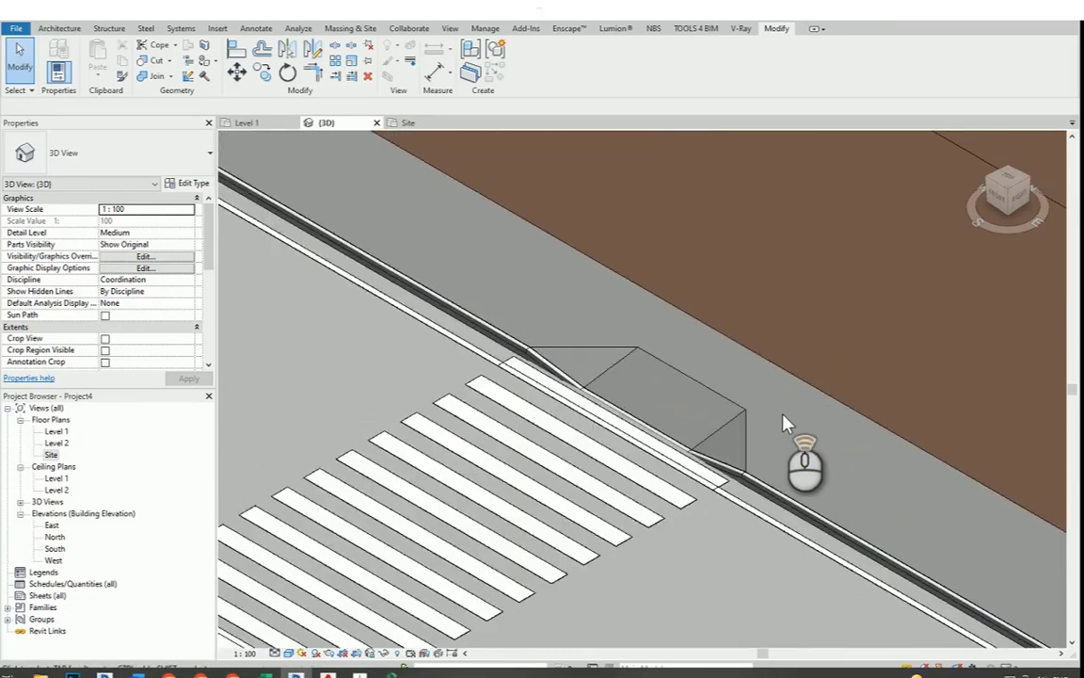
scroll(847, 456, down, 2)
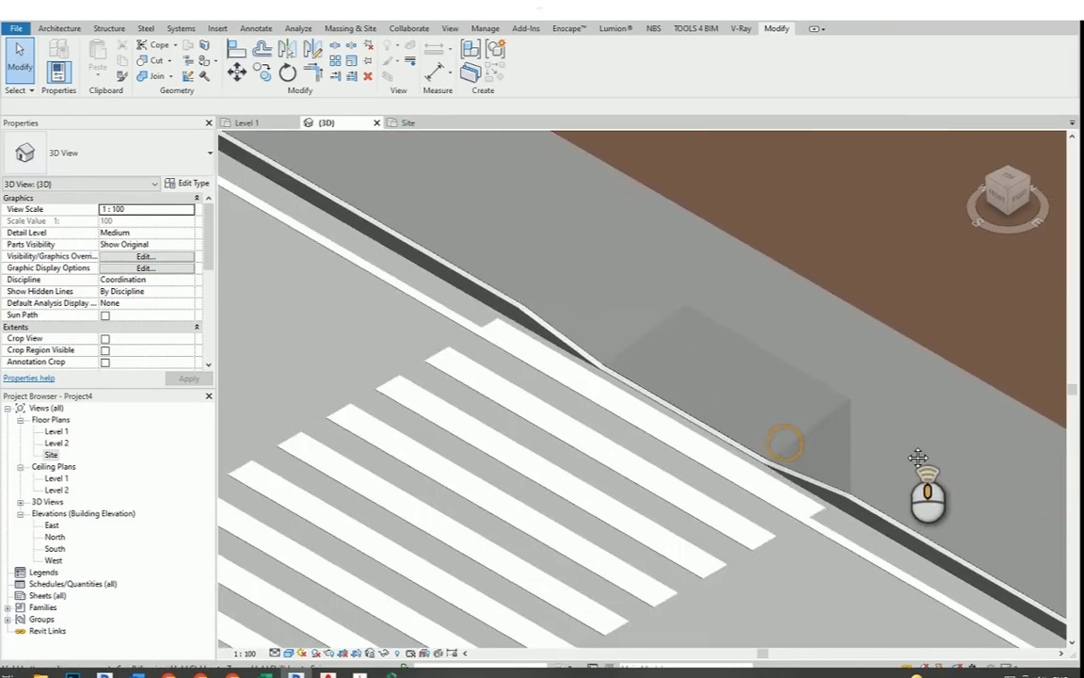